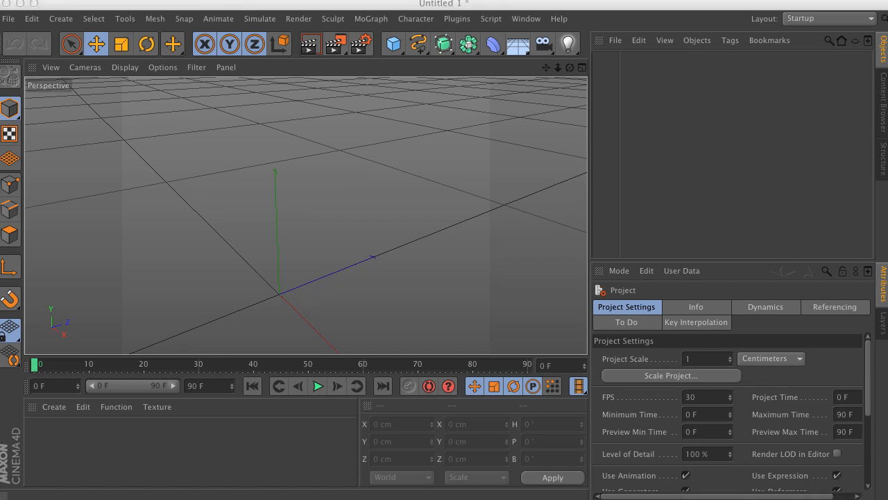
- Switch to the YouTube tutorial in the browser, play part of the logo intro and skip ahead to the cube knife-cutting section near 3:23
{"action": "left_click_drag", "start_coordinate": [887, 374], "coordinate": [545, 12]}
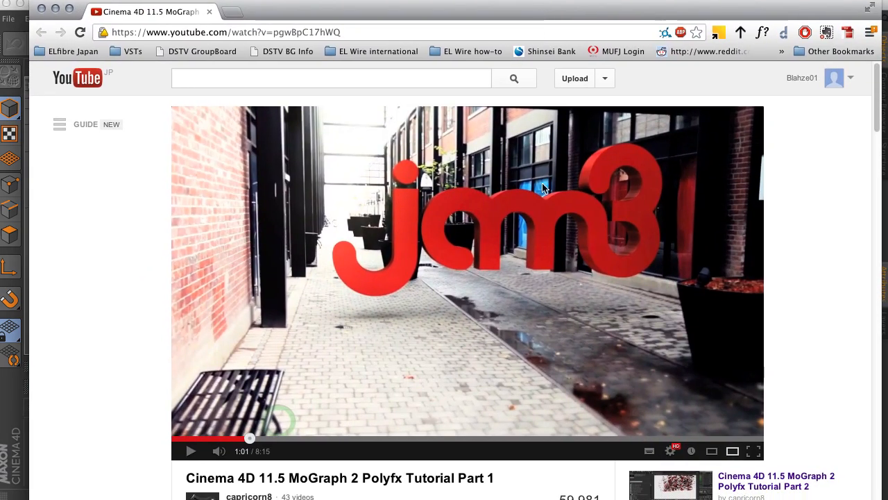
{"action": "left_click_drag", "start_coordinate": [485, 12], "coordinate": [449, 12]}
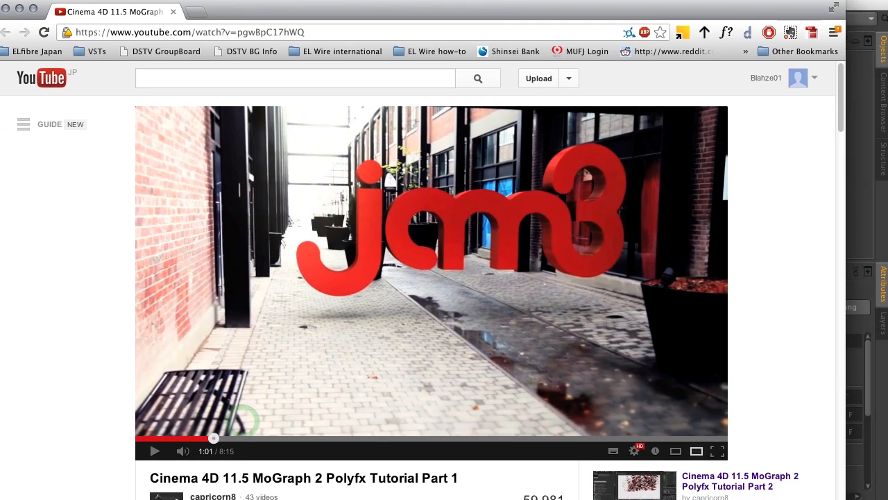
{"action": "left_click", "coordinate": [154, 452]}
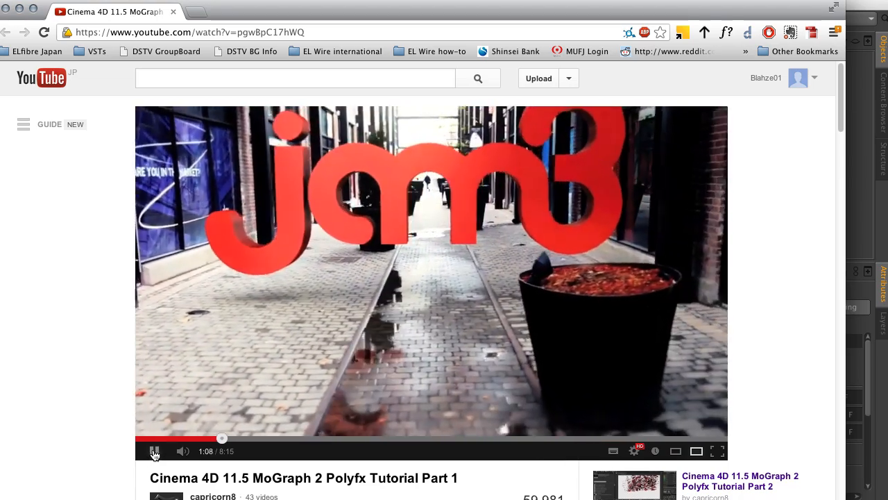
{"action": "left_click", "coordinate": [157, 453]}
{"action": "left_click_drag", "start_coordinate": [217, 448], "coordinate": [320, 441]}
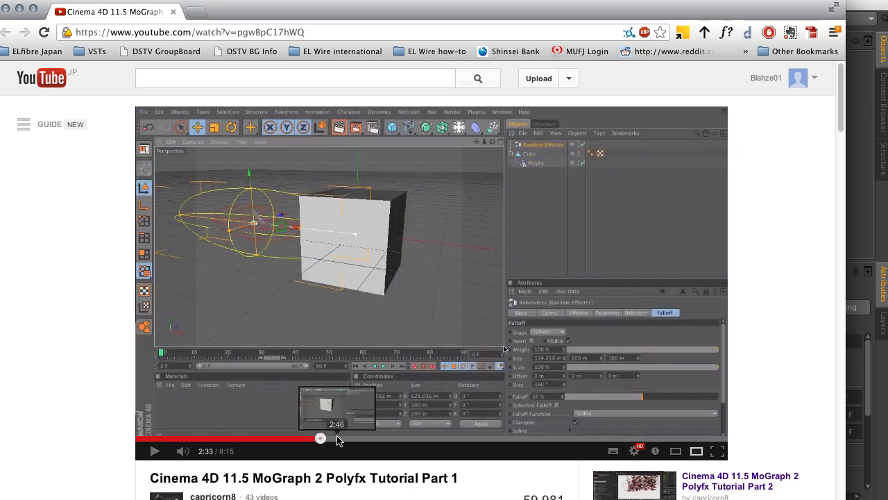
{"action": "left_click", "coordinate": [351, 444]}
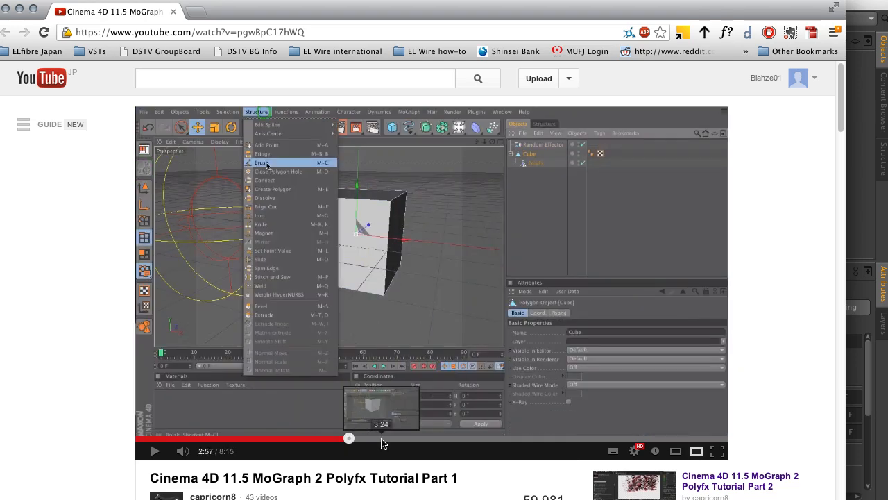
{"action": "left_click_drag", "start_coordinate": [382, 444], "coordinate": [381, 440]}
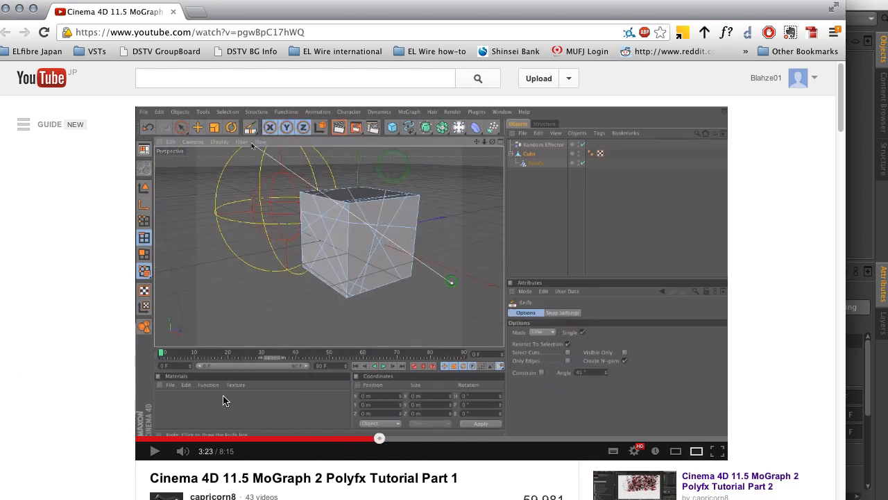
- Look through the viewer comments below the tutorial video, then put the browser away and return to Cinema 4D
{"action": "left_click_drag", "start_coordinate": [312, 7], "coordinate": [444, 58]}
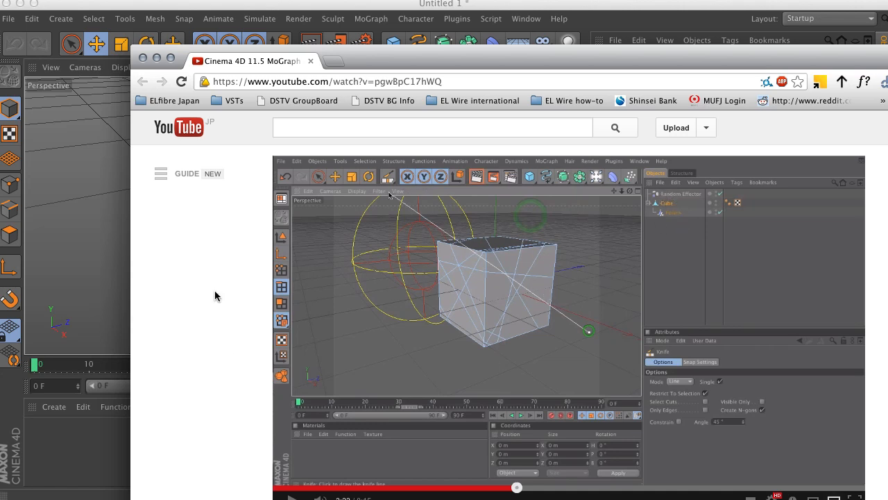
{"action": "left_click_drag", "start_coordinate": [405, 65], "coordinate": [537, 111]}
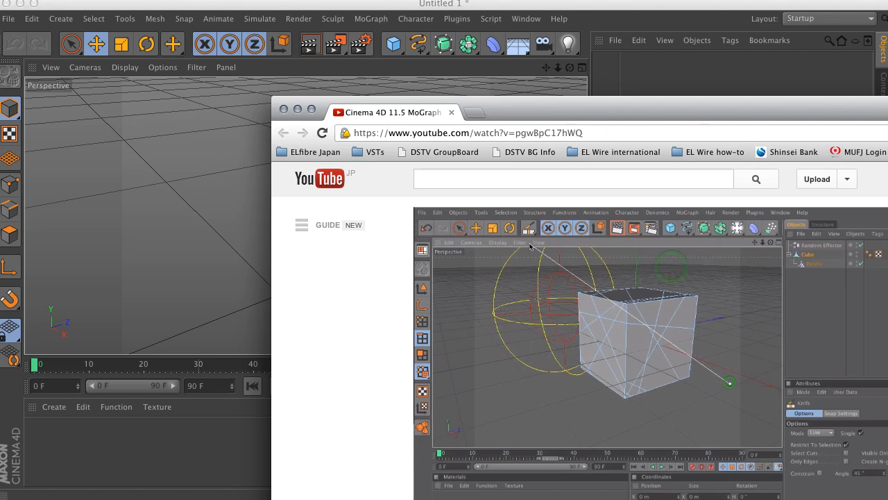
{"action": "scroll", "coordinate": [531, 312], "scroll_direction": "down", "scroll_amount": 10}
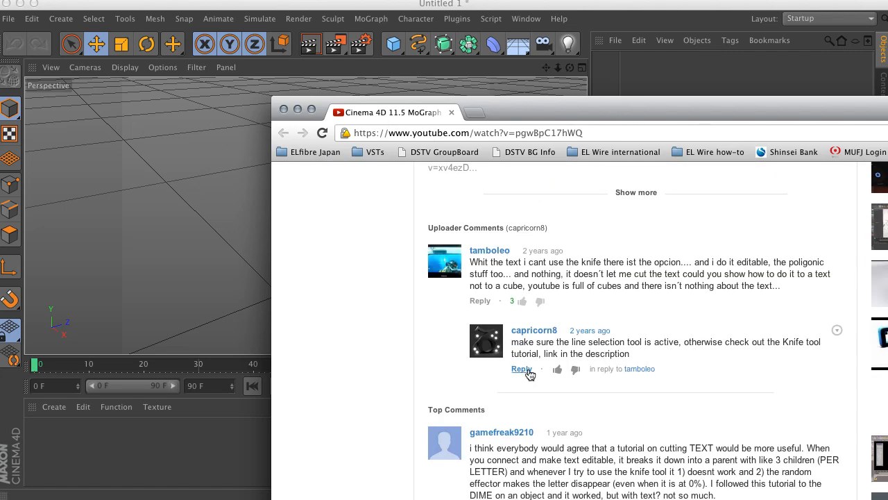
{"action": "left_click_drag", "start_coordinate": [555, 116], "coordinate": [327, 32]}
{"action": "scroll", "coordinate": [396, 236], "scroll_direction": "down", "scroll_amount": 5}
{"action": "scroll", "coordinate": [395, 236], "scroll_direction": "down", "scroll_amount": 3}
{"action": "scroll", "coordinate": [396, 236], "scroll_direction": "up", "scroll_amount": 15}
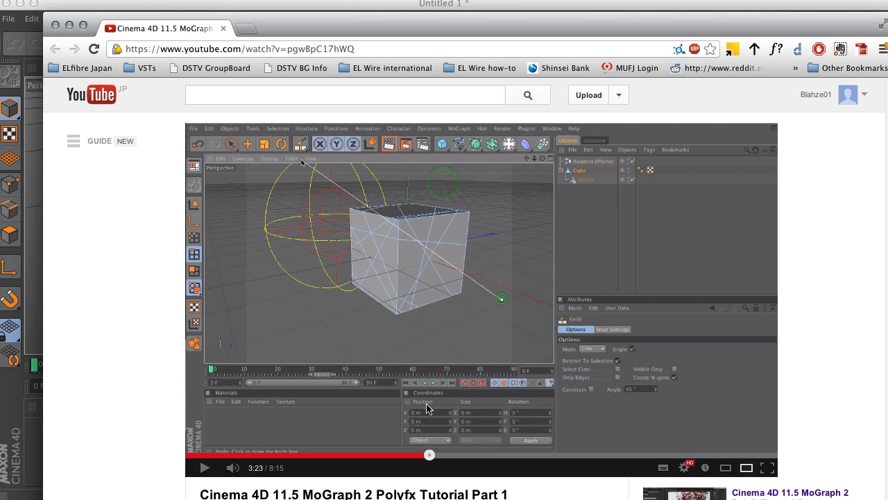
{"action": "scroll", "coordinate": [141, 336], "scroll_direction": "down", "scroll_amount": 2}
{"action": "scroll", "coordinate": [139, 233], "scroll_direction": "up", "scroll_amount": 2}
{"action": "left_click", "coordinate": [70, 26]}
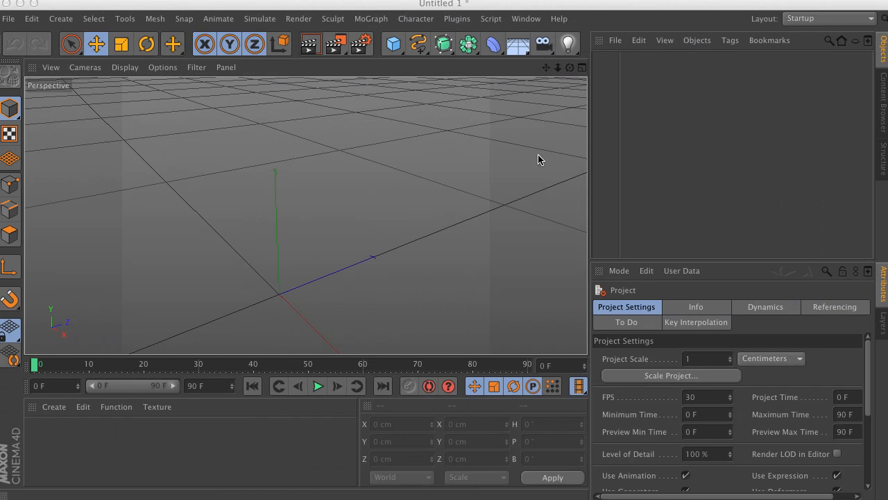
{"action": "left_click_drag", "start_coordinate": [387, 210], "coordinate": [383, 164], "text": "alt"}
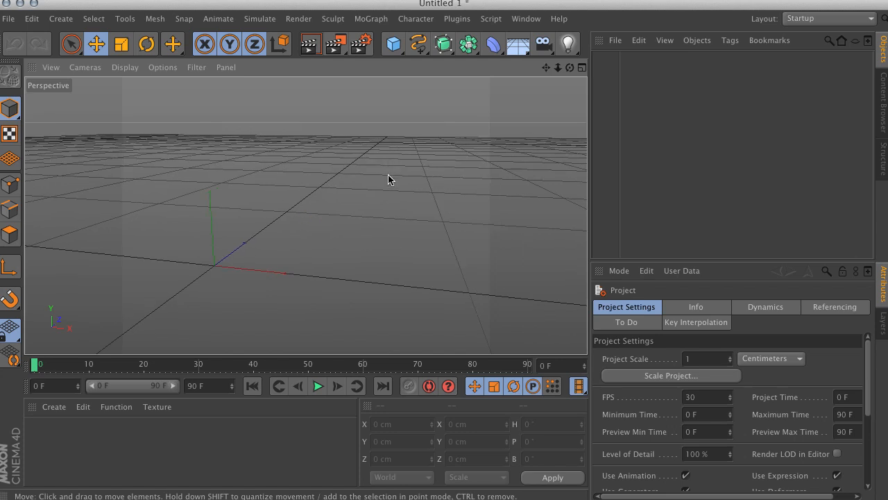
{"action": "left_click_drag", "start_coordinate": [393, 199], "coordinate": [294, 179], "text": "alt"}
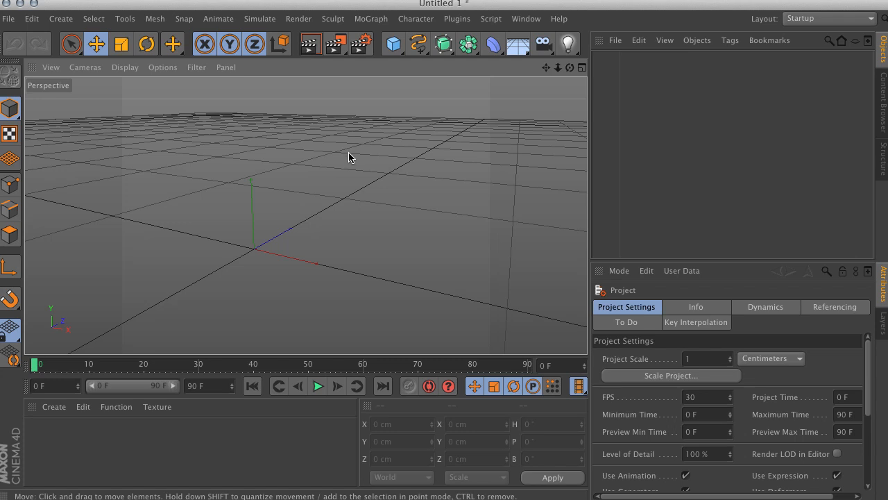
{"action": "left_click_drag", "start_coordinate": [348, 152], "coordinate": [319, 148], "text": "alt"}
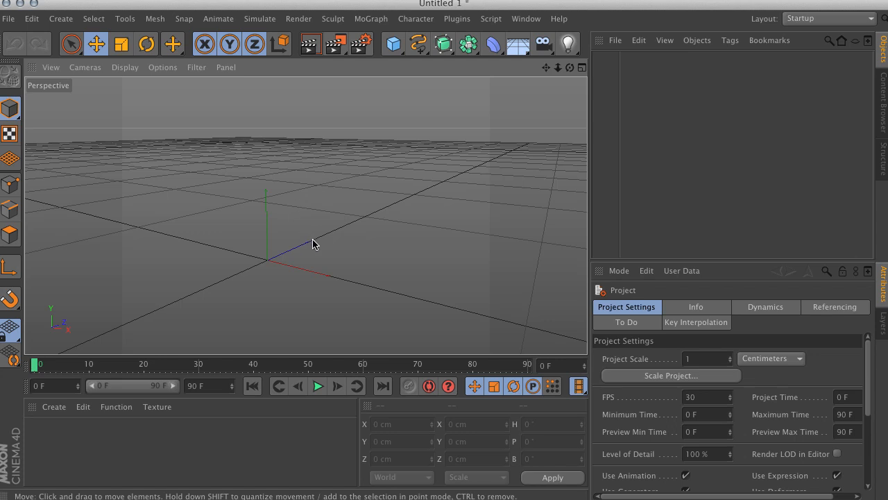
{"action": "left_click_drag", "start_coordinate": [323, 185], "coordinate": [392, 185], "text": "alt"}
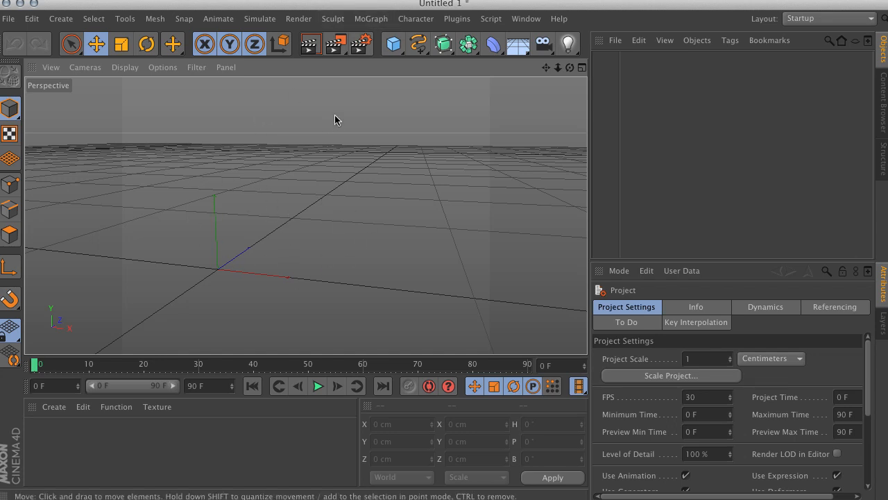
- Add a MoGraph MoText object to the empty scene and frame it in the perspective view
{"action": "left_click", "coordinate": [372, 19]}
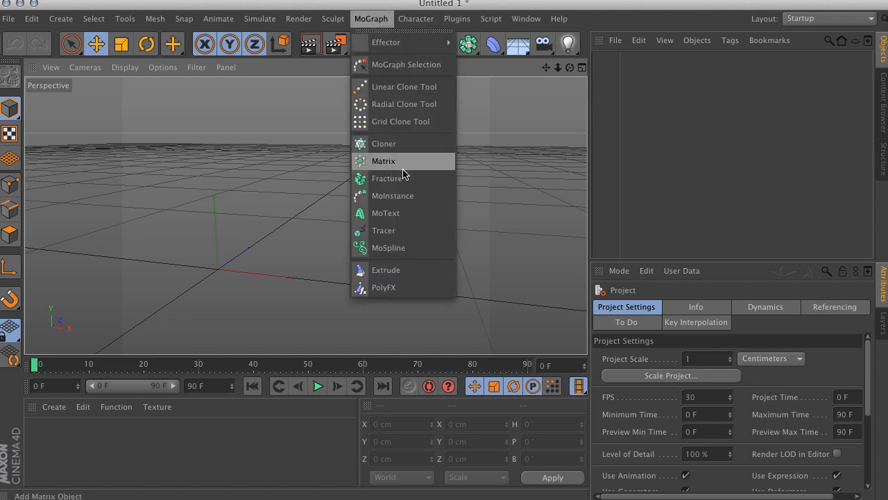
{"action": "left_click", "coordinate": [380, 213]}
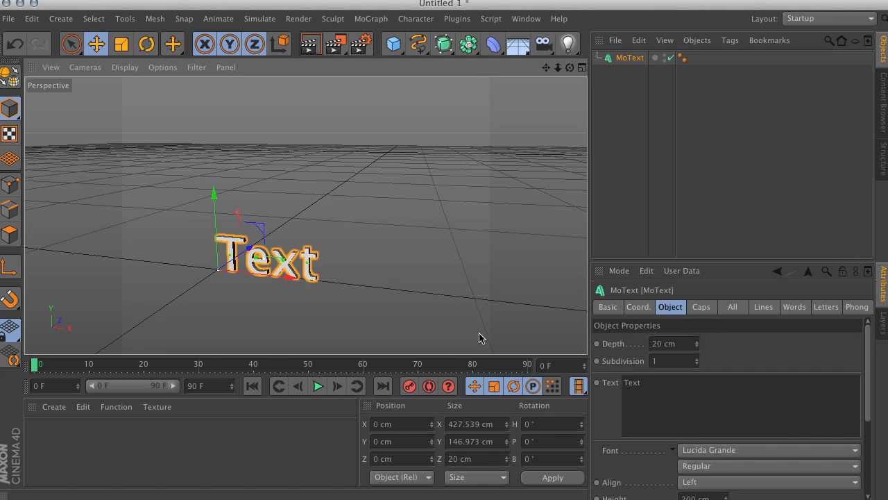
{"action": "middle_click", "coordinate": [422, 204]}
{"action": "middle_click", "coordinate": [122, 133]}
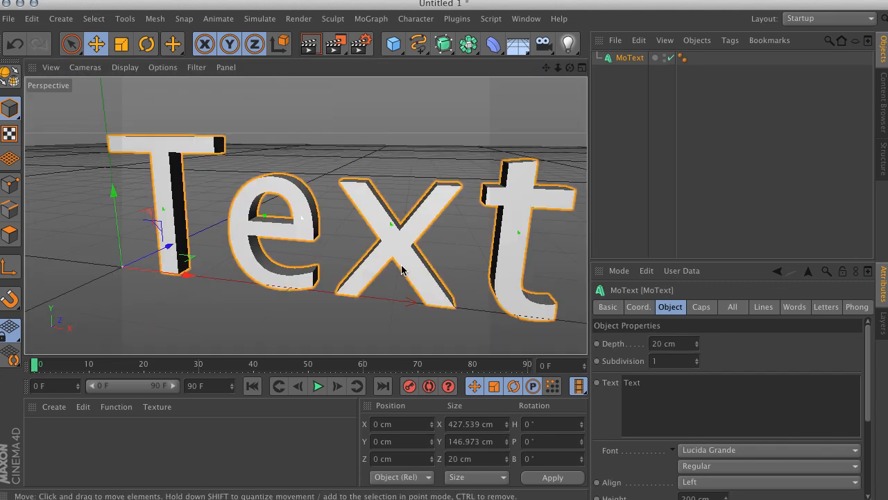
{"action": "right_click_drag", "start_coordinate": [430, 202], "coordinate": [383, 207], "text": "alt"}
{"action": "middle_click_drag", "start_coordinate": [391, 205], "coordinate": [330, 224], "text": "alt"}
{"action": "left_click_drag", "start_coordinate": [331, 223], "coordinate": [338, 241], "text": "alt"}
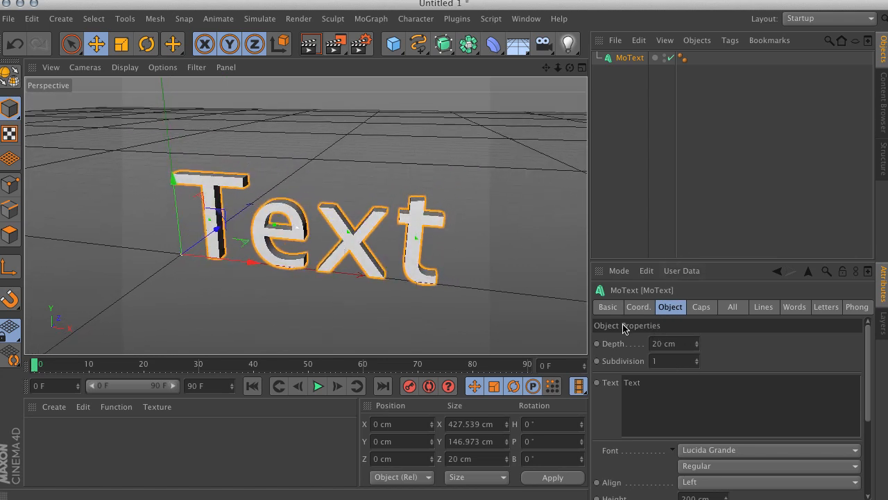
- Change the MoText object's text to udon3d and set its alignment to Middle
{"action": "left_click", "coordinate": [654, 383]}
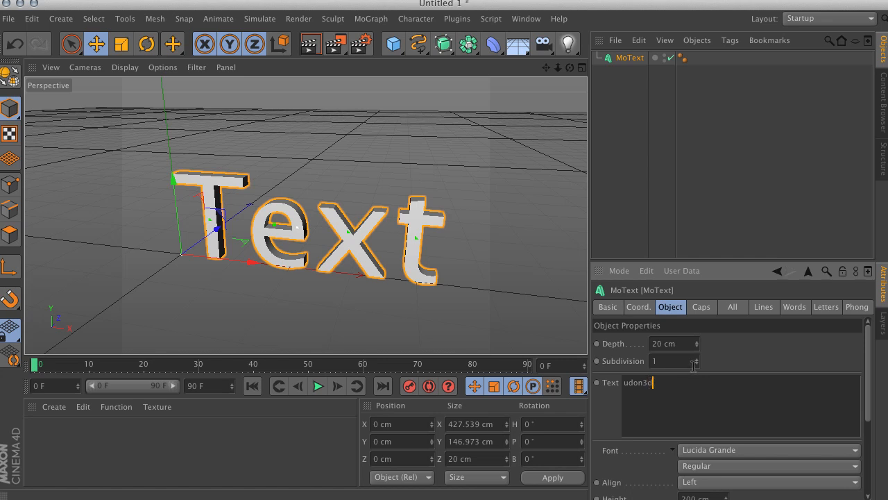
{"action": "scroll", "coordinate": [710, 431], "scroll_direction": "down", "scroll_amount": 2}
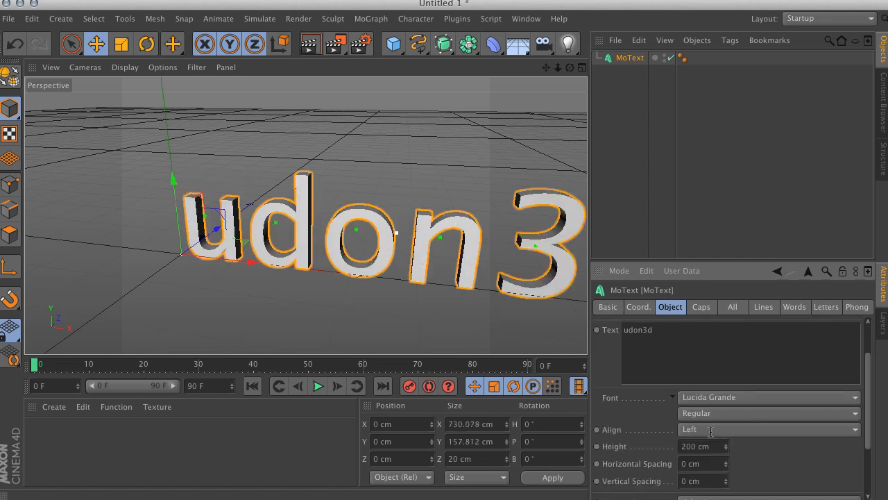
{"action": "left_click", "coordinate": [705, 437]}
{"action": "left_click", "coordinate": [706, 463]}
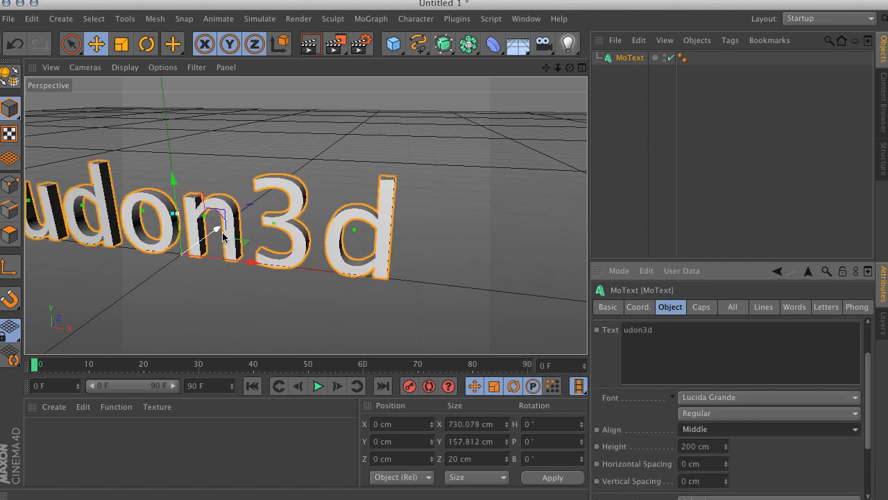
{"action": "middle_click_drag", "start_coordinate": [212, 256], "coordinate": [323, 272], "text": "alt"}
{"action": "right_click_drag", "start_coordinate": [322, 272], "coordinate": [300, 274], "text": "alt"}
{"action": "middle_click_drag", "start_coordinate": [299, 273], "coordinate": [281, 241], "text": "alt"}
{"action": "right_click_drag", "start_coordinate": [282, 241], "coordinate": [305, 244], "text": "alt"}
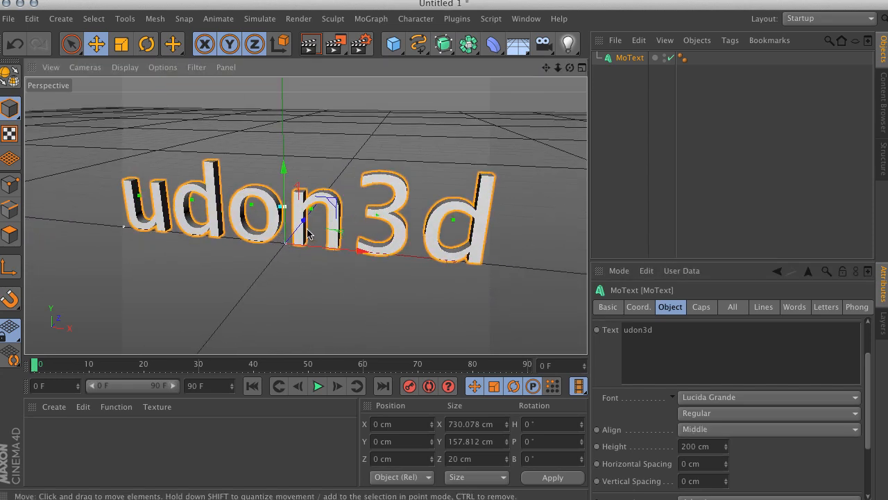
{"action": "middle_click_drag", "start_coordinate": [306, 228], "coordinate": [309, 236], "text": "alt"}
{"action": "right_click_drag", "start_coordinate": [310, 236], "coordinate": [289, 236], "text": "alt"}
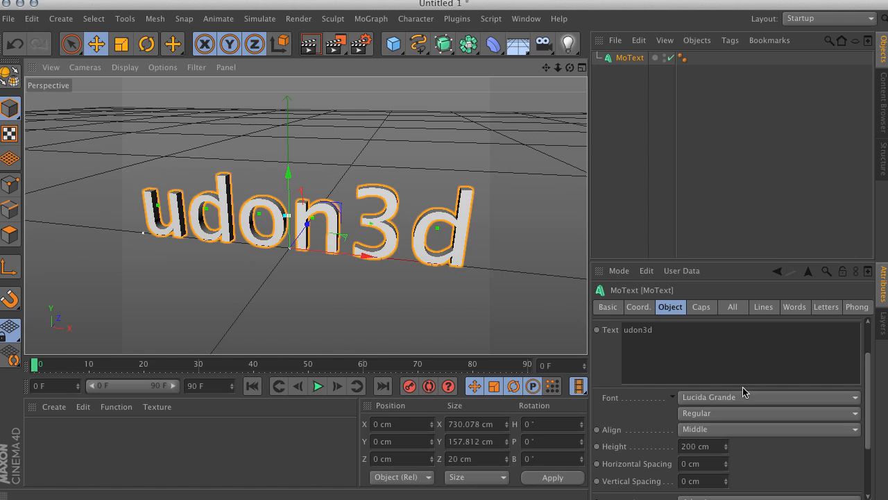
- Increase the MoText object's depth to 48 cm
{"action": "left_click_drag", "start_coordinate": [870, 374], "coordinate": [869, 342]}
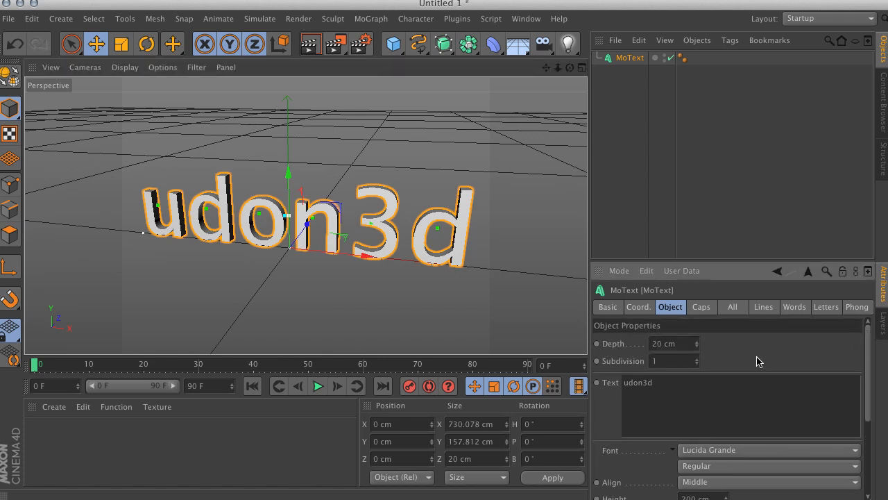
{"action": "left_click_drag", "start_coordinate": [698, 349], "coordinate": [697, 330]}
{"action": "left_click_drag", "start_coordinate": [569, 278], "coordinate": [373, 214], "text": "alt"}
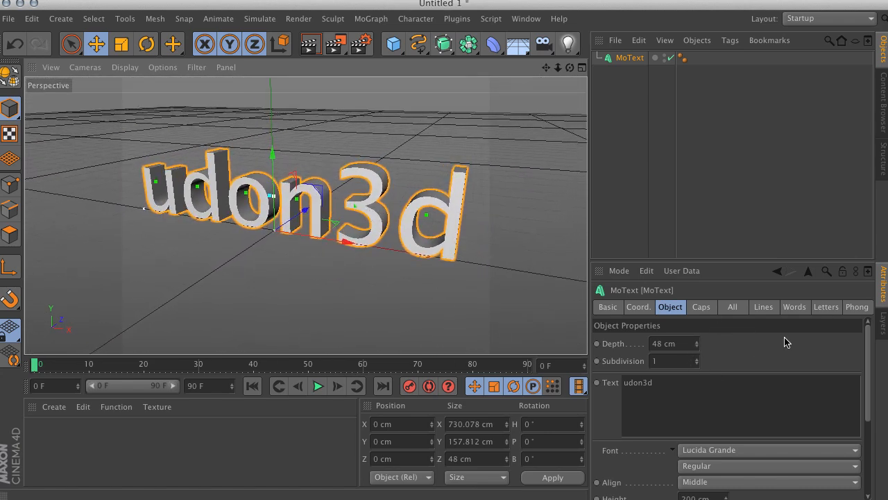
- Change the MoText object's font to RaveParty Bold and view the lettering from another angle
{"action": "left_click", "coordinate": [756, 454]}
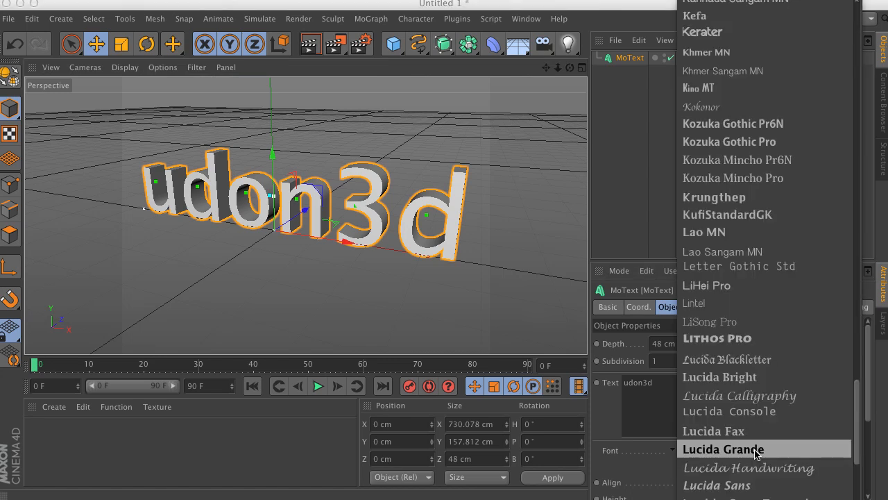
{"action": "scroll", "coordinate": [792, 327], "scroll_direction": "down", "scroll_amount": 10}
{"action": "scroll", "coordinate": [792, 331], "scroll_direction": "down", "scroll_amount": 15}
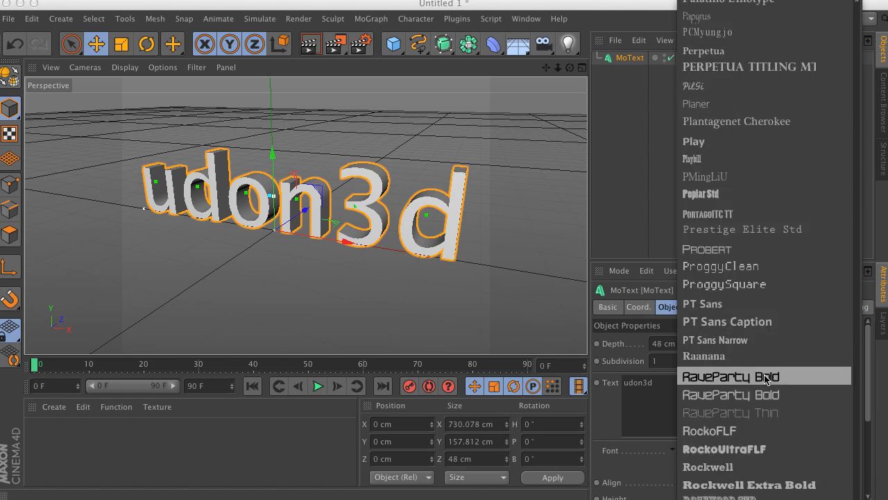
{"action": "left_click", "coordinate": [764, 382]}
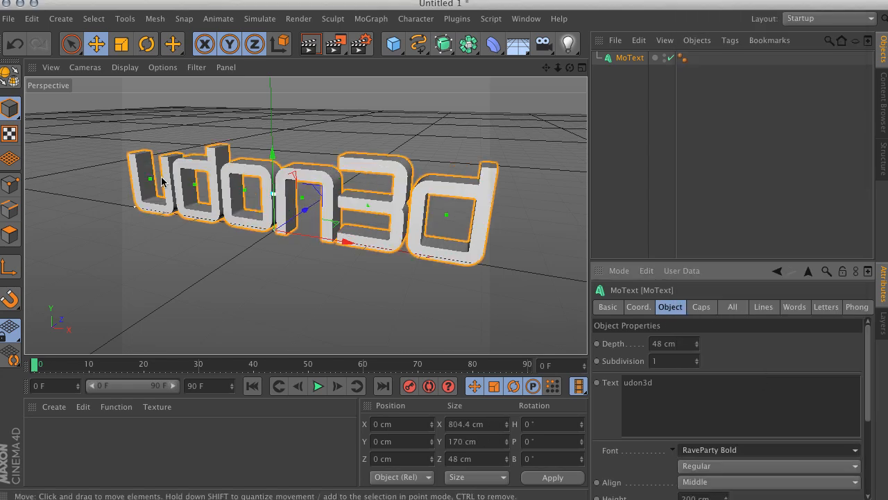
{"action": "left_click_drag", "start_coordinate": [174, 182], "coordinate": [213, 165], "text": "alt"}
{"action": "middle_click_drag", "start_coordinate": [213, 165], "coordinate": [247, 188], "text": "alt"}
{"action": "left_click_drag", "start_coordinate": [247, 188], "coordinate": [287, 217], "text": "alt"}
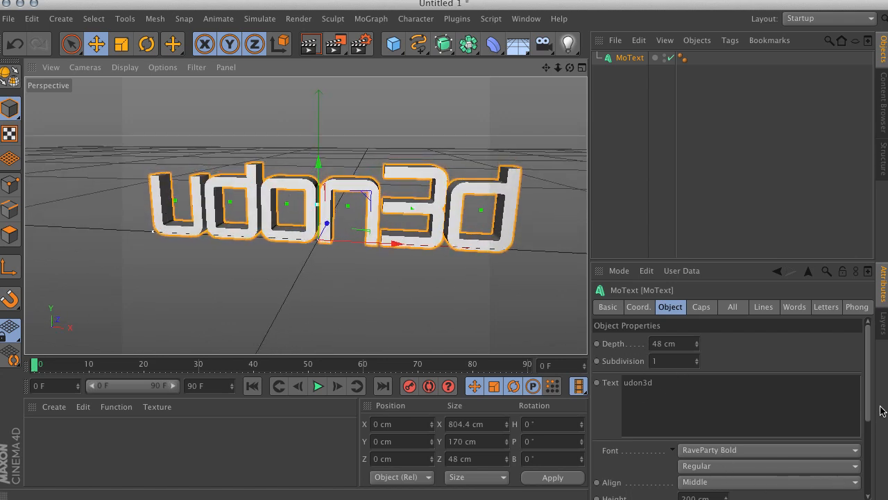
- Reduce the MoText's horizontal spacing slightly to bring the letters closer together, and leave the MoText object selected
{"action": "left_click_drag", "start_coordinate": [871, 393], "coordinate": [866, 447]}
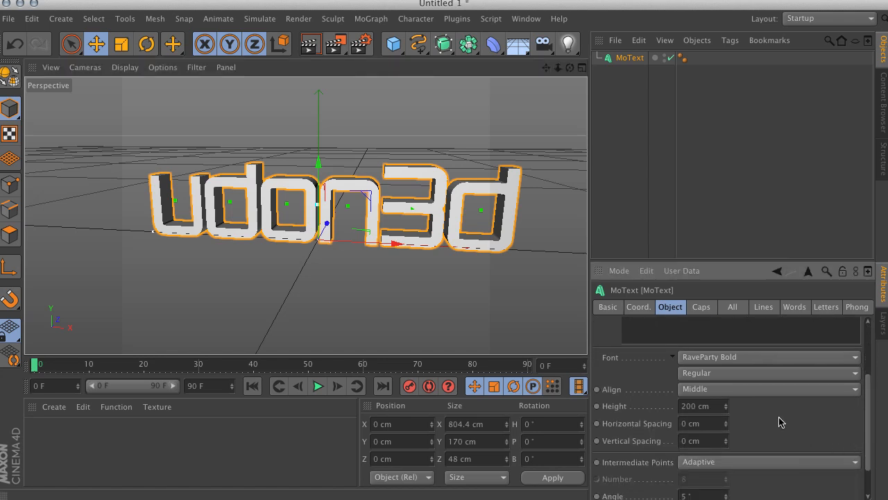
{"action": "left_click_drag", "start_coordinate": [725, 426], "coordinate": [726, 423]}
{"action": "left_click_drag", "start_coordinate": [207, 181], "coordinate": [268, 185], "text": "alt"}
{"action": "left_click", "coordinate": [372, 123]}
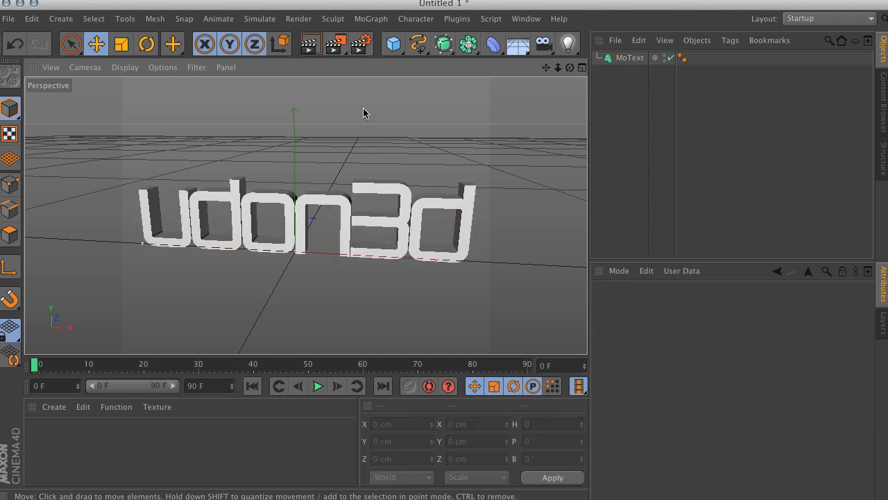
{"action": "left_click", "coordinate": [643, 63]}
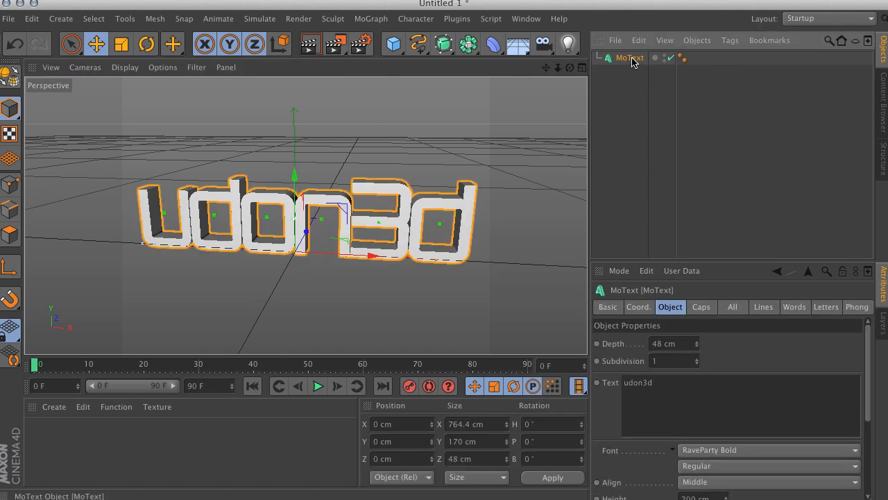
{"action": "left_click_drag", "start_coordinate": [378, 123], "coordinate": [337, 139], "text": "alt"}
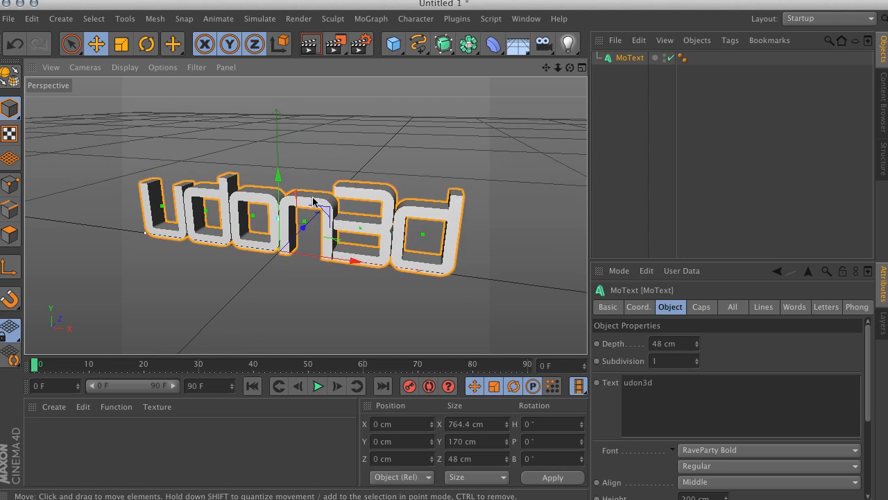
{"action": "left_click_drag", "start_coordinate": [252, 183], "coordinate": [354, 167], "text": "alt"}
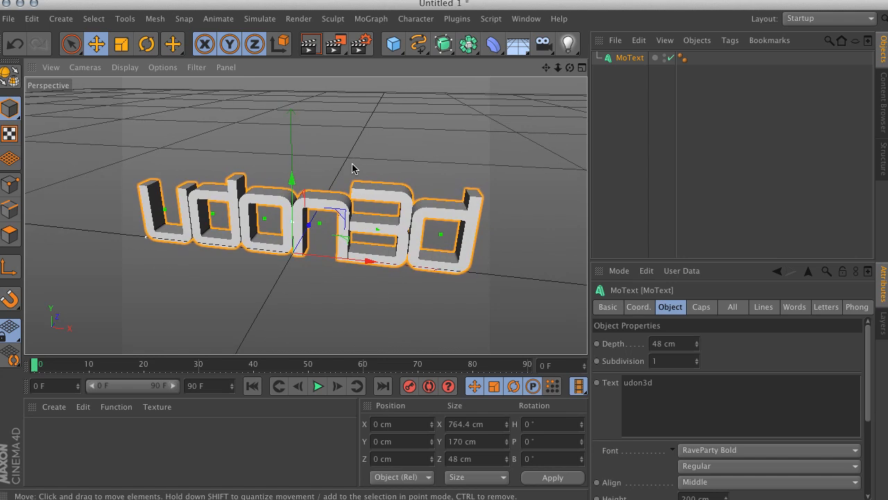
- Convert the MoText object into a polygon copy with Current State to Object
{"action": "left_click", "coordinate": [431, 86]}
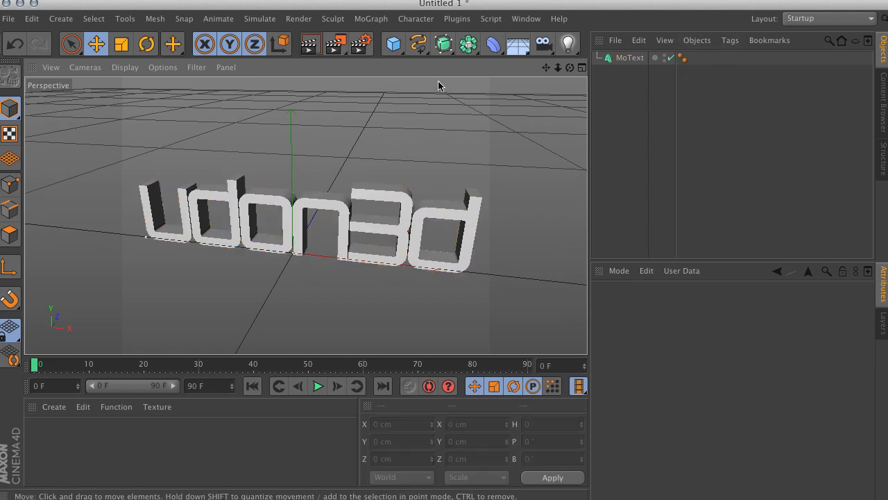
{"action": "left_click", "coordinate": [629, 57]}
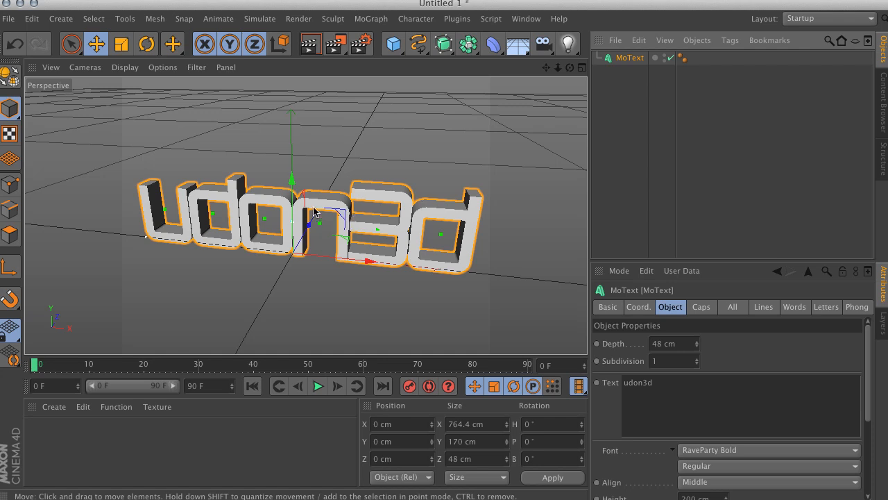
{"action": "left_click", "coordinate": [539, 113]}
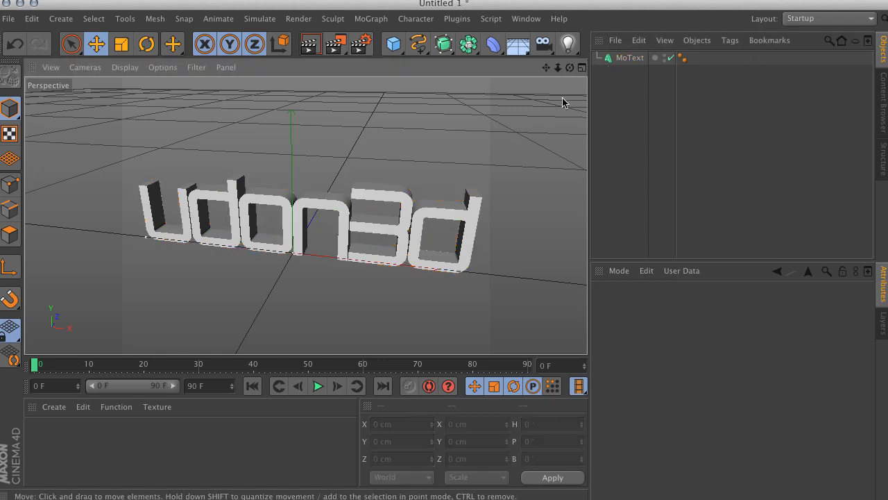
{"action": "left_click", "coordinate": [628, 58]}
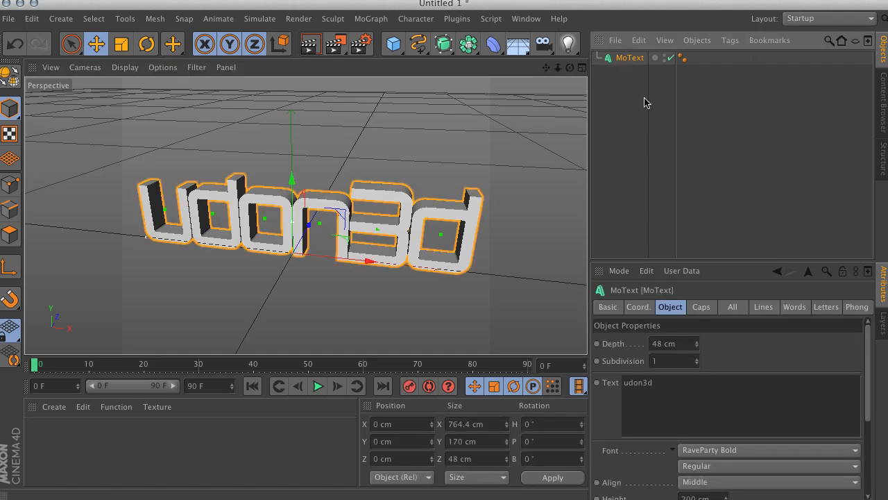
{"action": "left_click", "coordinate": [154, 19]}
{"action": "mouse_move", "coordinate": [173, 43]}
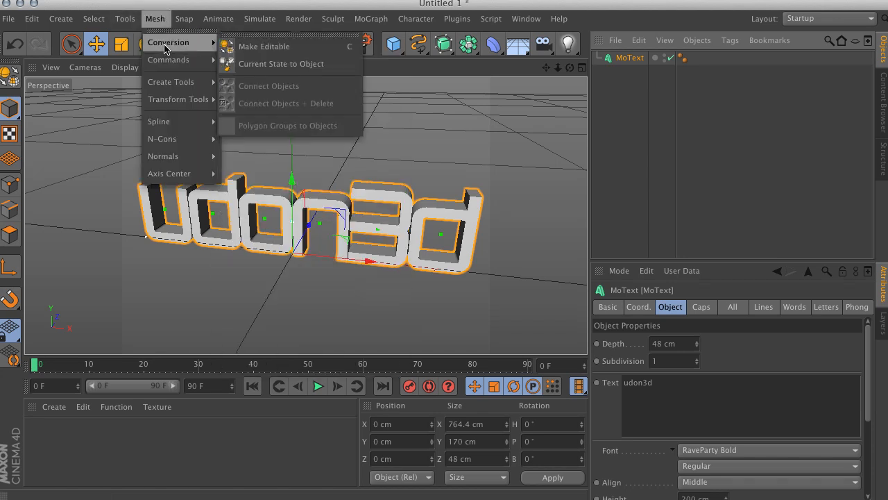
{"action": "left_click", "coordinate": [282, 64]}
{"action": "left_click", "coordinate": [629, 122]}
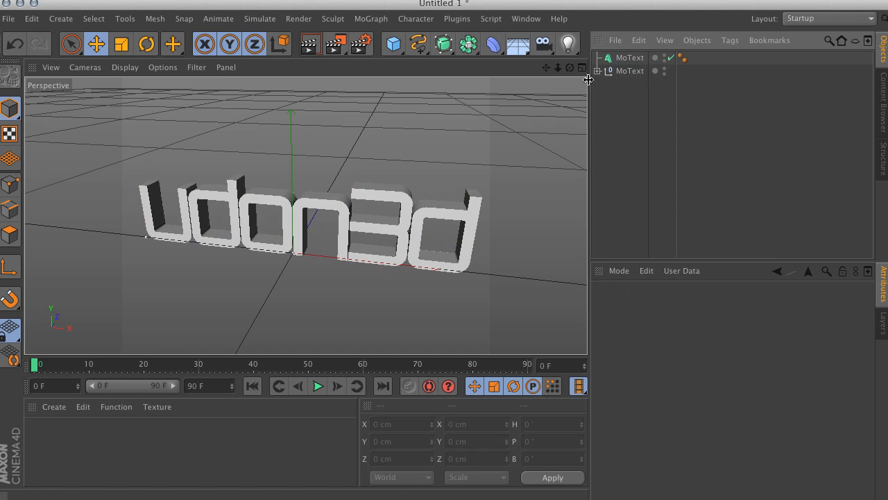
- Expand the converted MoText null down to its individual letters and delete the original MoText object
{"action": "left_click", "coordinate": [598, 71]}
{"action": "left_click", "coordinate": [605, 84]}
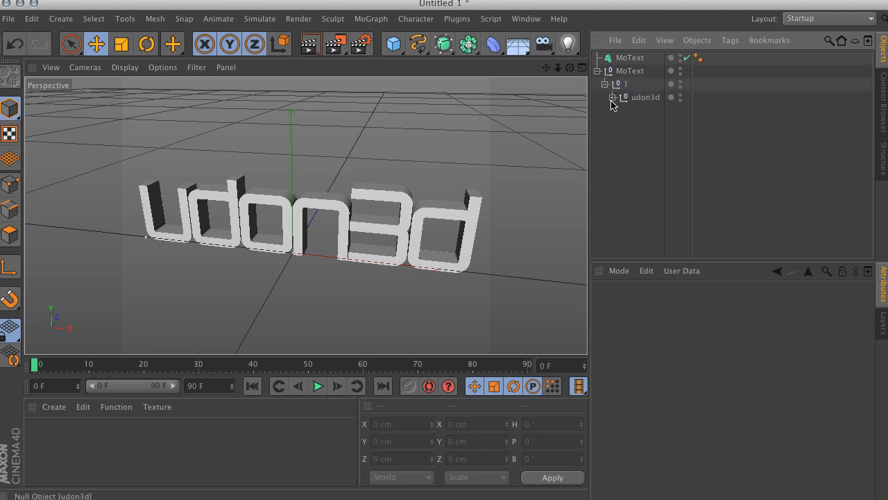
{"action": "left_click", "coordinate": [613, 97]}
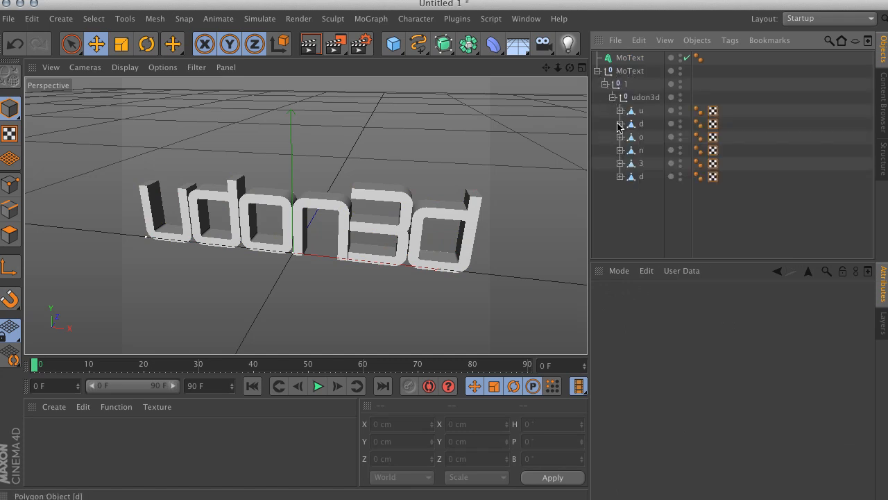
{"action": "left_click", "coordinate": [628, 58]}
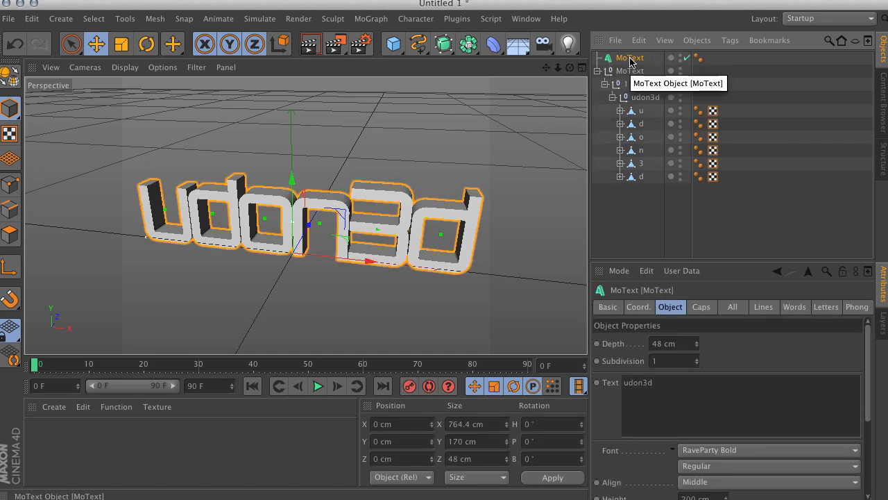
{"action": "key", "text": "Delete"}
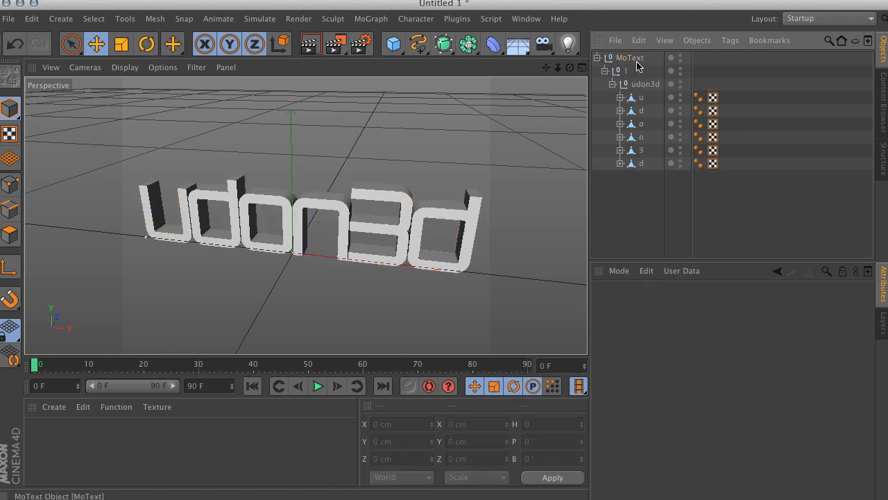
- Expand the letter u and examine its polygon object together with its child objects Cap 1 and Cap 2
{"action": "left_click", "coordinate": [635, 60]}
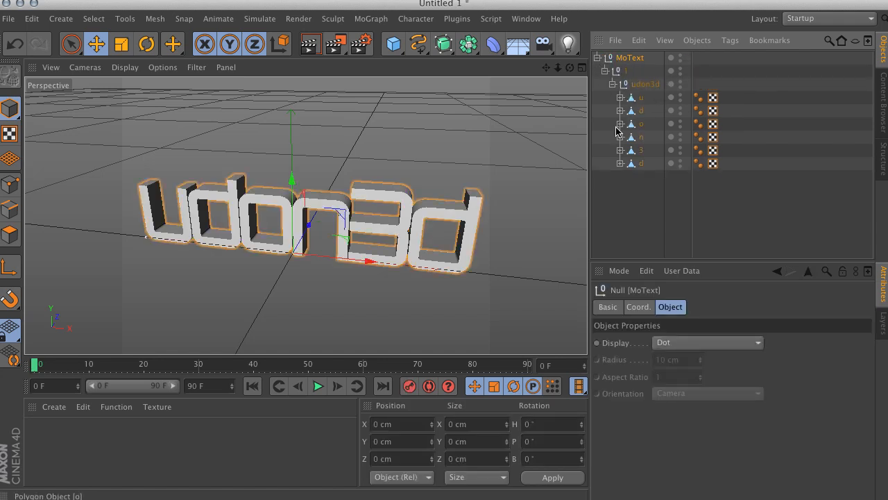
{"action": "left_click", "coordinate": [621, 97]}
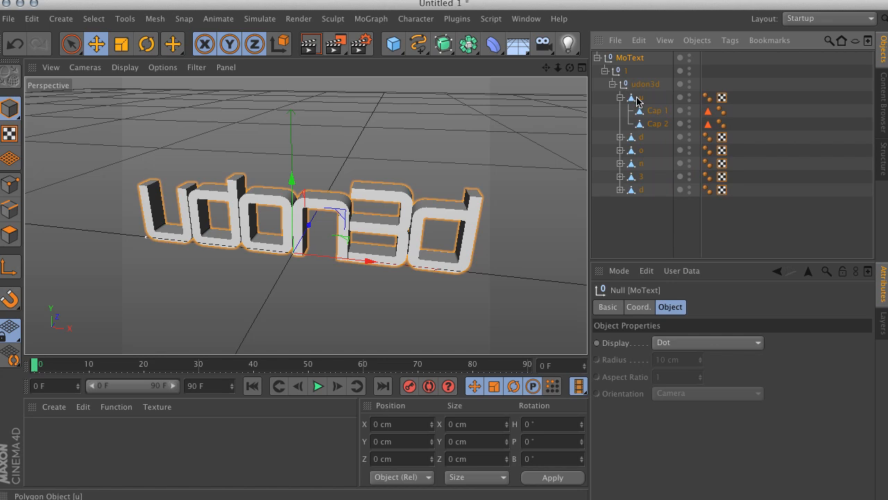
{"action": "left_click", "coordinate": [637, 102]}
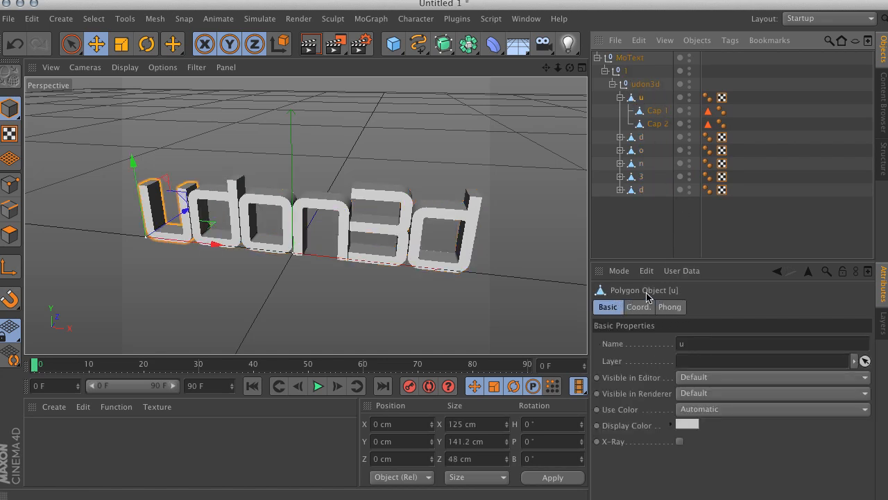
{"action": "left_click", "coordinate": [657, 111]}
{"action": "left_click", "coordinate": [658, 127]}
{"action": "left_click", "coordinate": [659, 113]}
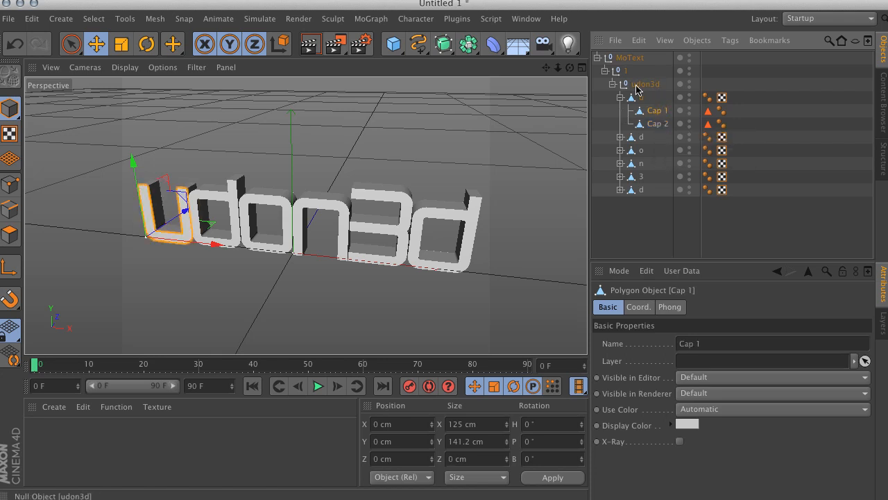
{"action": "left_click", "coordinate": [652, 125]}
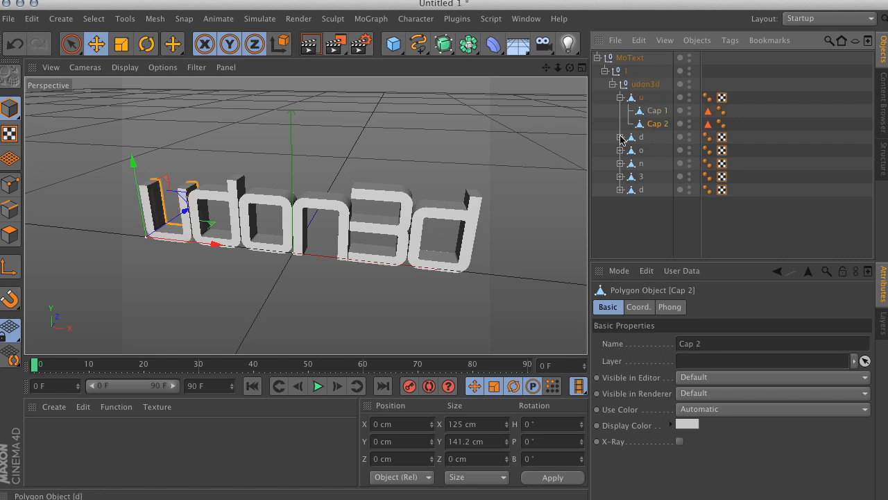
- Examine the converted lettering from the back and the front, leaving nothing selected
{"action": "left_click_drag", "start_coordinate": [207, 190], "coordinate": [8, 187], "text": "alt"}
{"action": "left_click_drag", "start_coordinate": [306, 216], "coordinate": [353, 171], "text": "alt"}
{"action": "left_click_drag", "start_coordinate": [757, 146], "coordinate": [630, 140]}
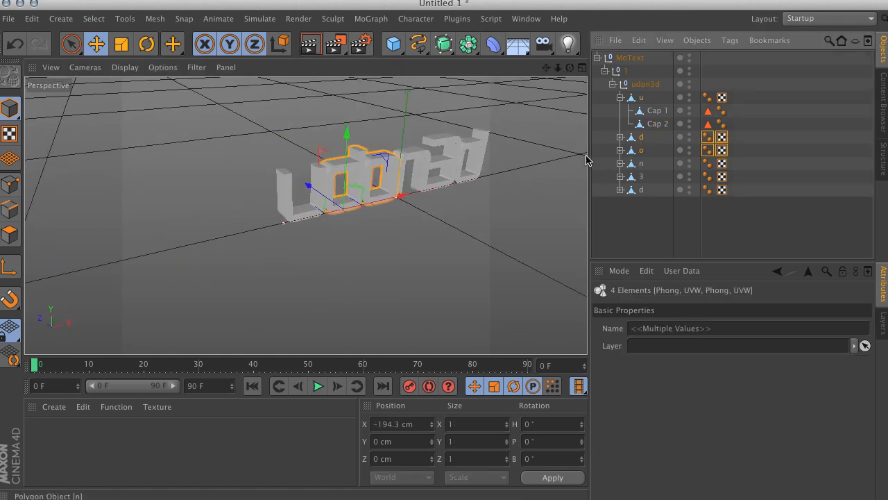
{"action": "left_click", "coordinate": [729, 209]}
{"action": "left_click_drag", "start_coordinate": [468, 210], "coordinate": [331, 152], "text": "alt"}
{"action": "middle_click_drag", "start_coordinate": [331, 153], "coordinate": [284, 212], "text": "alt"}
{"action": "right_click_drag", "start_coordinate": [283, 213], "coordinate": [303, 205], "text": "alt"}
{"action": "middle_click_drag", "start_coordinate": [303, 204], "coordinate": [247, 196], "text": "alt"}
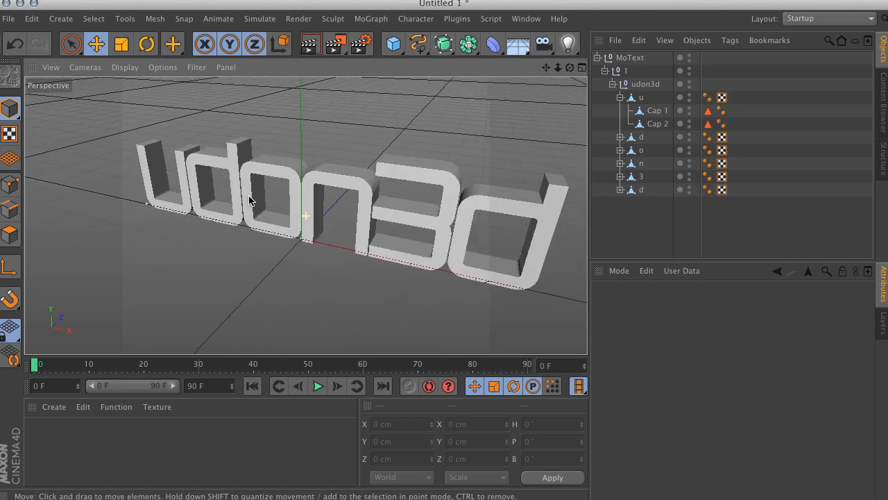
{"action": "right_click_drag", "start_coordinate": [295, 190], "coordinate": [272, 196], "text": "alt"}
{"action": "middle_click_drag", "start_coordinate": [282, 189], "coordinate": [267, 191], "text": "alt"}
{"action": "left_click_drag", "start_coordinate": [258, 258], "coordinate": [234, 238], "text": "alt"}
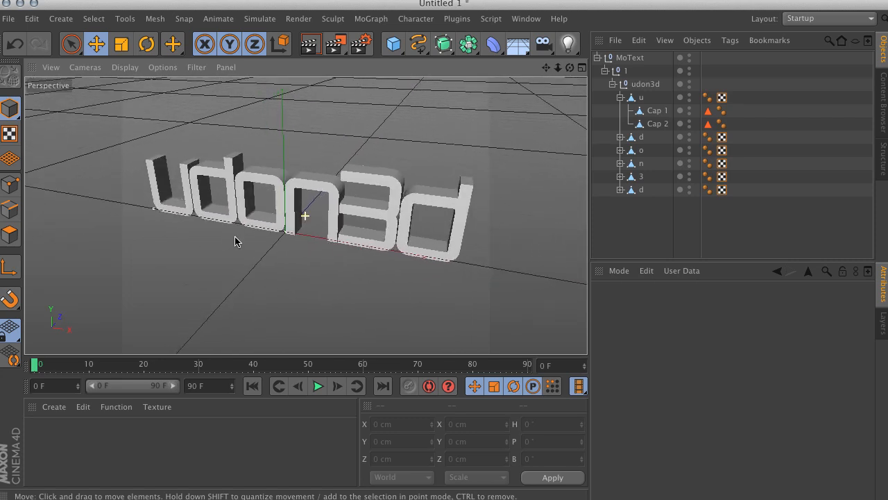
- Expand the remaining letters d, o, n, 3 and d in the hierarchy to list their cap objects
{"action": "left_click", "coordinate": [620, 190]}
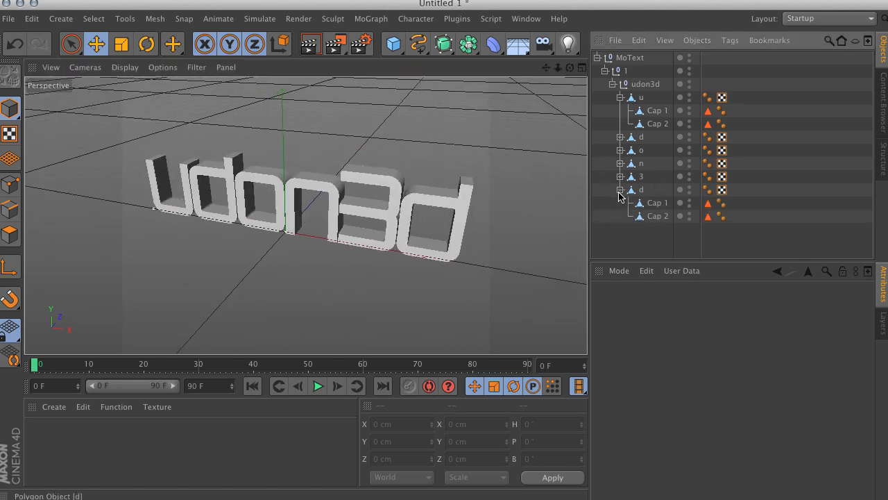
{"action": "left_click", "coordinate": [621, 176]}
{"action": "left_click", "coordinate": [620, 163]}
{"action": "left_click", "coordinate": [620, 150]}
{"action": "left_click", "coordinate": [621, 136]}
{"action": "scroll", "coordinate": [660, 103], "scroll_direction": "down", "scroll_amount": 3}
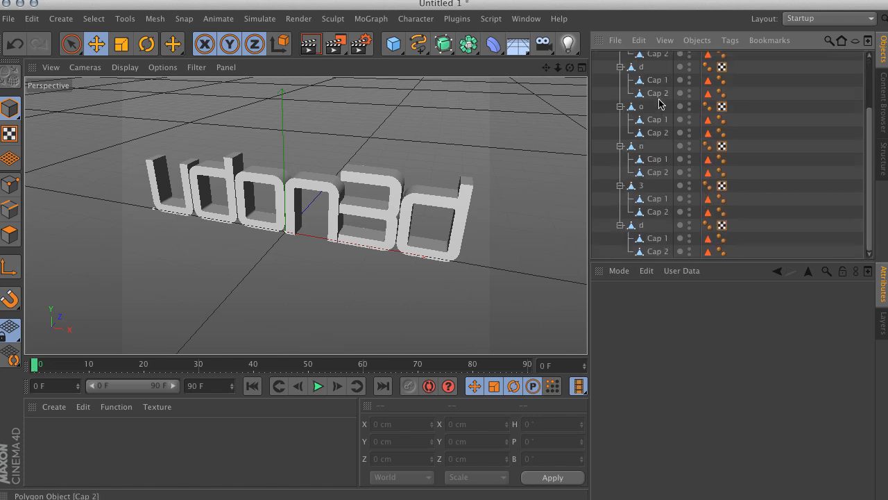
- Select every object in the hierarchy from the last letter's Cap 2 up to the MoText null
{"action": "left_click", "coordinate": [657, 251]}
{"action": "scroll", "coordinate": [656, 173], "scroll_direction": "up", "scroll_amount": 3}
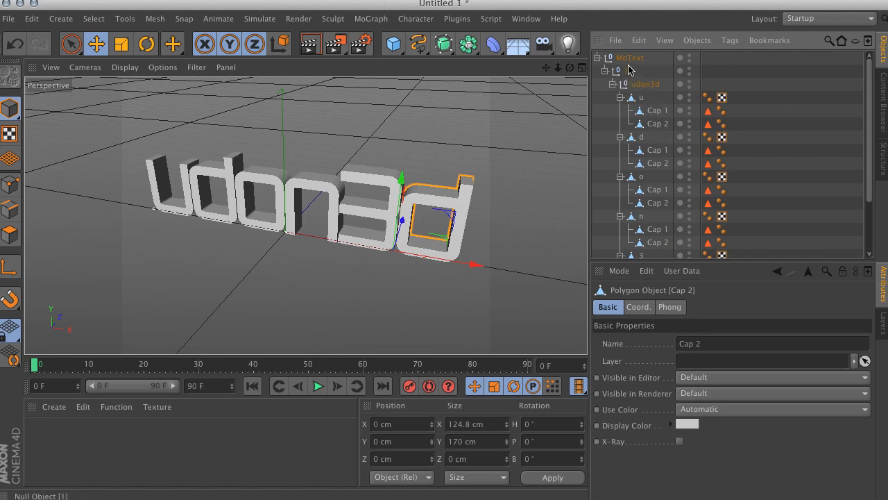
{"action": "scroll", "coordinate": [644, 155], "scroll_direction": "down", "scroll_amount": 1}
{"action": "scroll", "coordinate": [644, 156], "scroll_direction": "down", "scroll_amount": 4}
{"action": "left_click", "coordinate": [656, 238]}
{"action": "mouse_move", "coordinate": [408, 167]}
{"action": "left_mouse_down", "text": "alt"}
{"action": "mouse_move", "coordinate": [377, 192]}
{"action": "mouse_move", "coordinate": [275, 176]}
{"action": "mouse_move", "coordinate": [441, 174]}
{"action": "left_mouse_up", "text": "alt"}
{"action": "left_click", "coordinate": [656, 251]}
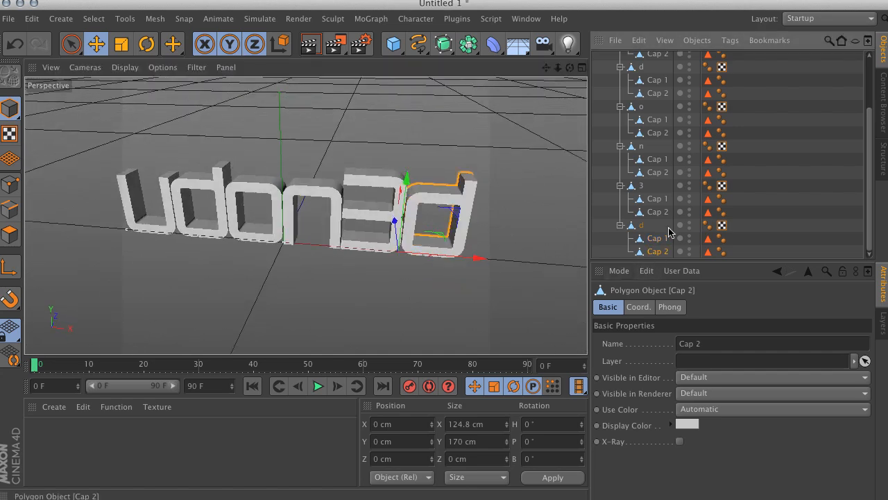
{"action": "scroll", "coordinate": [644, 155], "scroll_direction": "up", "scroll_amount": 5}
{"action": "scroll", "coordinate": [644, 155], "scroll_direction": "down", "scroll_amount": 5}
{"action": "scroll", "coordinate": [656, 167], "scroll_direction": "up", "scroll_amount": 5}
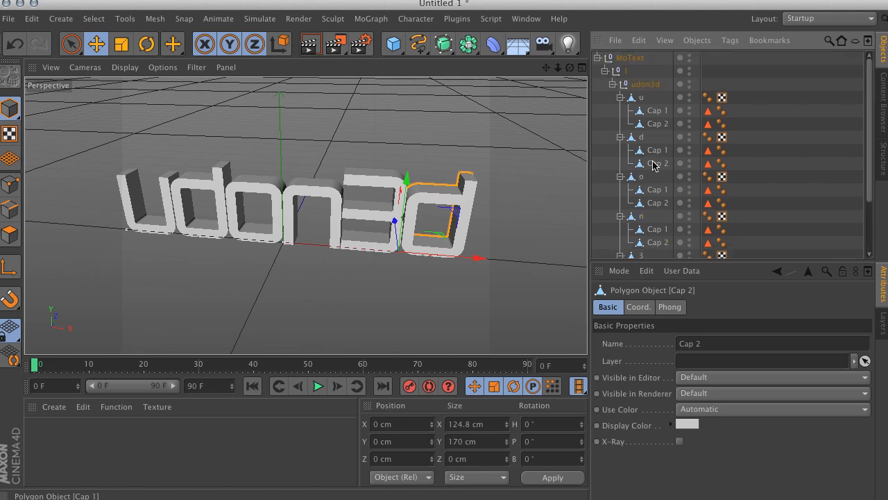
{"action": "left_click", "coordinate": [638, 61], "text": "shift"}
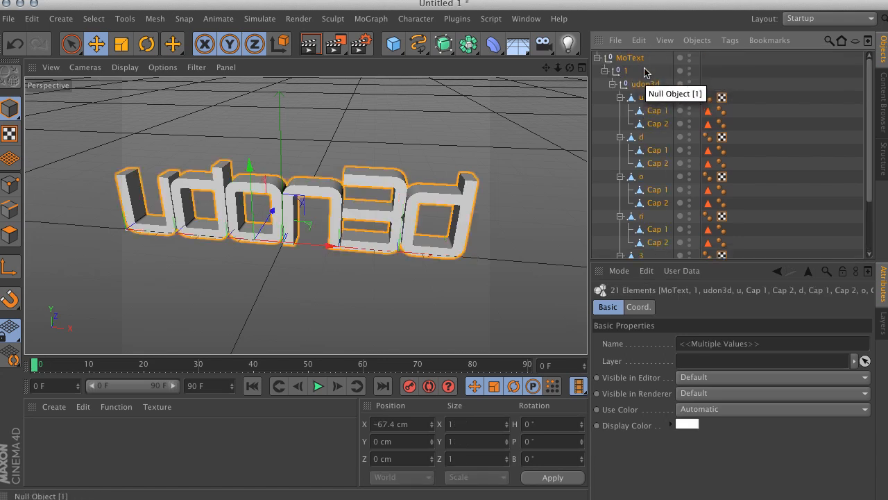
- Merge the full hierarchy, from the MoText null down to the final Cap 2, into one new polygon object with Connect Objects
{"action": "left_click", "coordinate": [633, 58]}
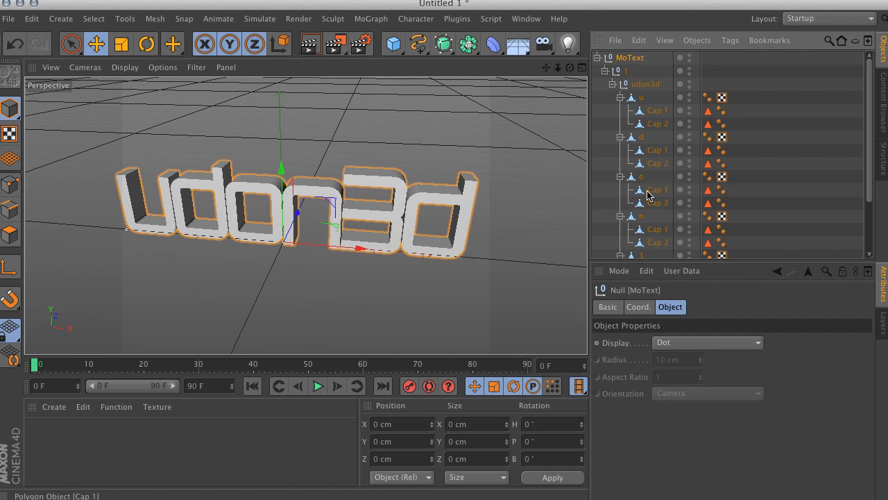
{"action": "scroll", "coordinate": [656, 232], "scroll_direction": "down", "scroll_amount": 3}
{"action": "left_click", "coordinate": [656, 251], "text": "shift"}
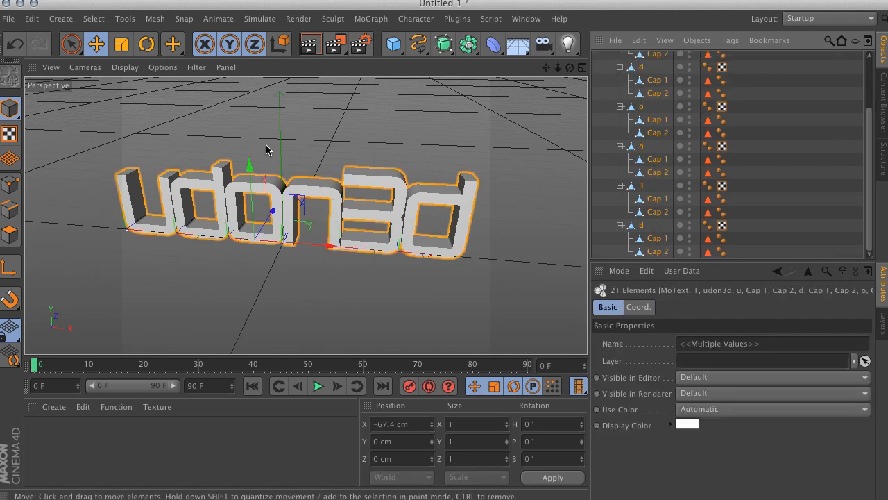
{"action": "scroll", "coordinate": [666, 90], "scroll_direction": "up", "scroll_amount": 5}
{"action": "scroll", "coordinate": [660, 118], "scroll_direction": "down", "scroll_amount": 3}
{"action": "scroll", "coordinate": [657, 104], "scroll_direction": "up", "scroll_amount": 3}
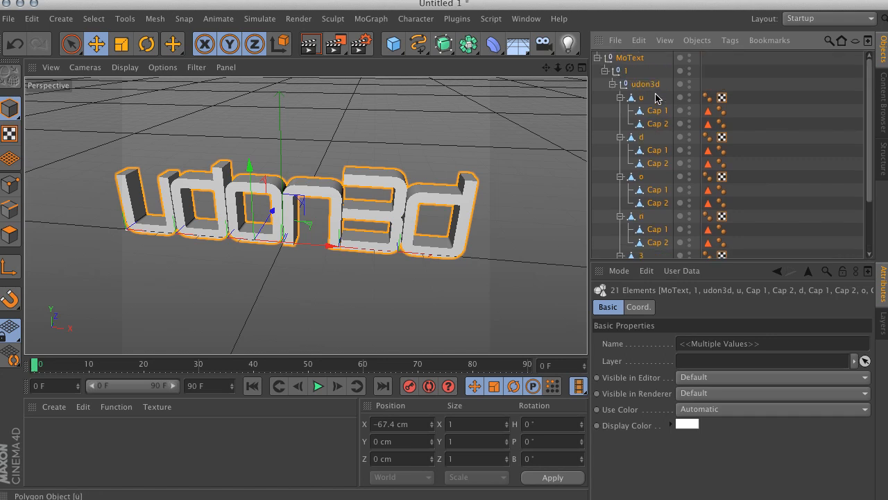
{"action": "scroll", "coordinate": [655, 111], "scroll_direction": "down", "scroll_amount": 3}
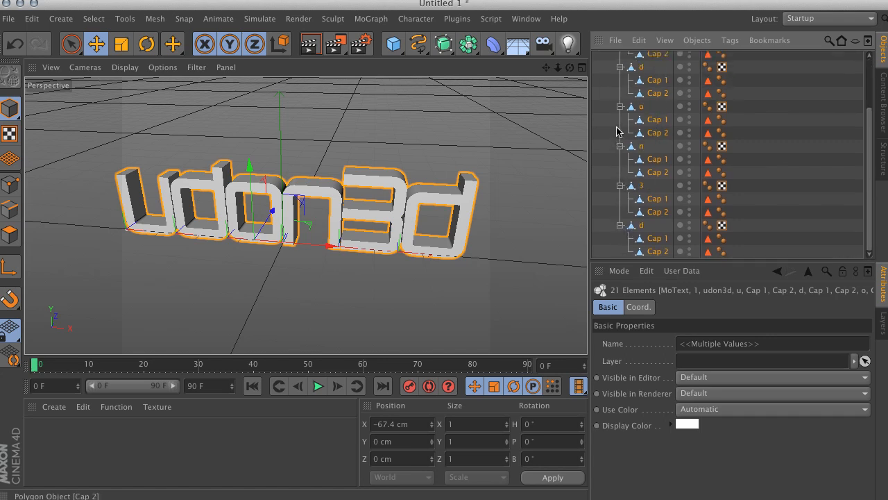
{"action": "scroll", "coordinate": [646, 134], "scroll_direction": "up", "scroll_amount": 3}
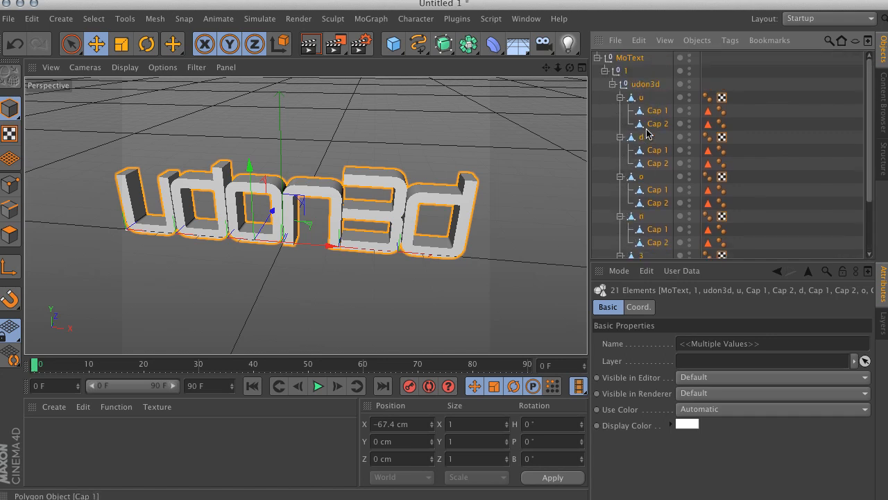
{"action": "scroll", "coordinate": [643, 111], "scroll_direction": "down", "scroll_amount": 3}
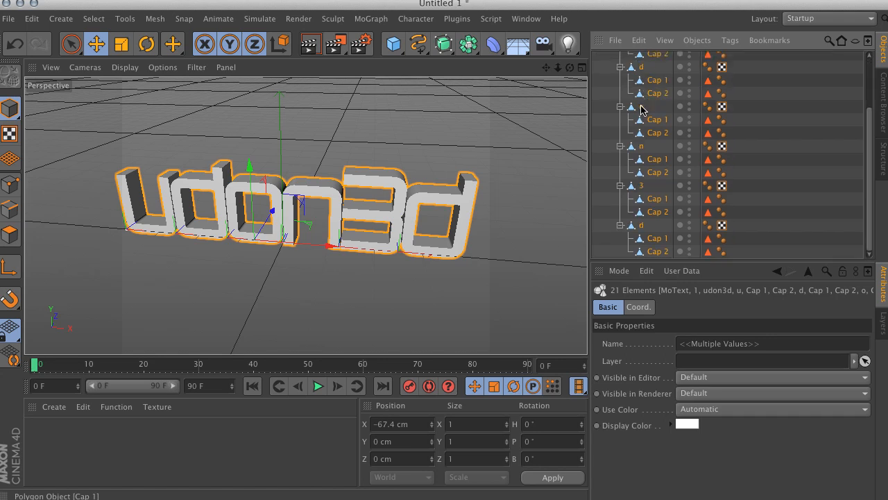
{"action": "left_click", "coordinate": [697, 40]}
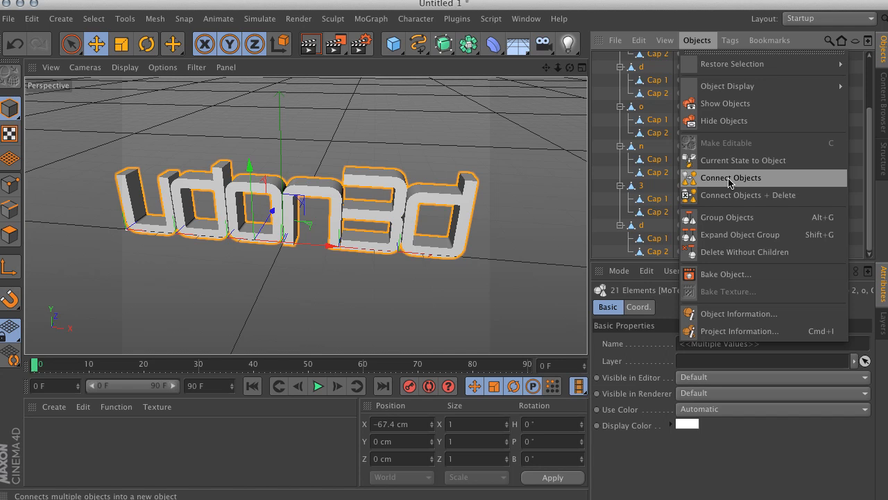
{"action": "left_click", "coordinate": [758, 179]}
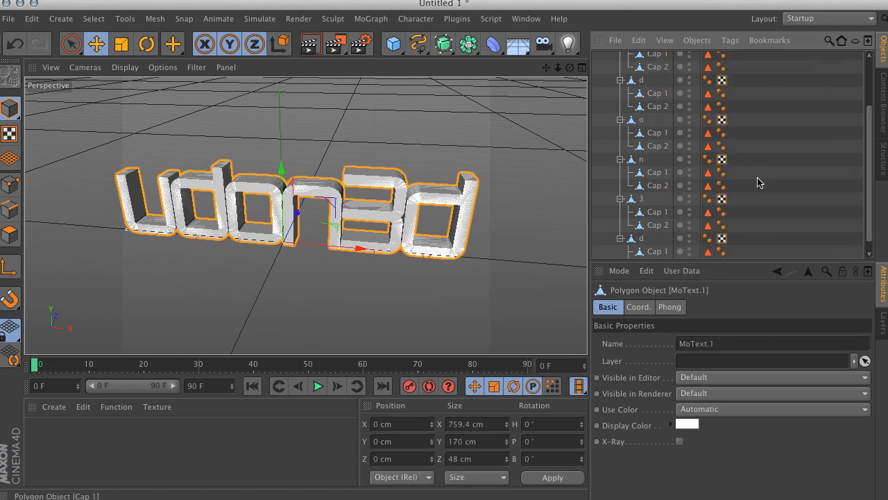
- Collapse the original MoText hierarchy and select its null for a closer look at the lettering
{"action": "scroll", "coordinate": [632, 166], "scroll_direction": "up", "scroll_amount": 5}
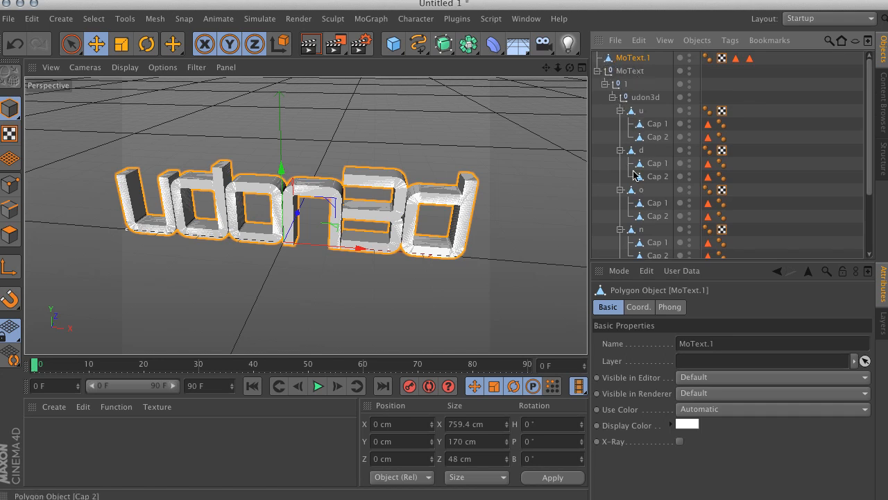
{"action": "scroll", "coordinate": [643, 152], "scroll_direction": "down", "scroll_amount": 3}
{"action": "scroll", "coordinate": [650, 243], "scroll_direction": "up", "scroll_amount": 3}
{"action": "left_click", "coordinate": [599, 71]}
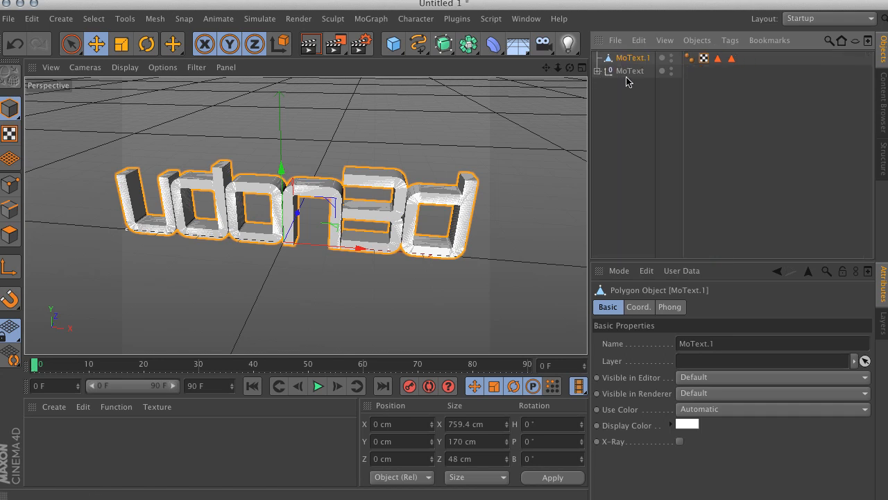
{"action": "left_click", "coordinate": [630, 71]}
{"action": "scroll", "coordinate": [385, 183], "scroll_direction": "up", "scroll_amount": 5}
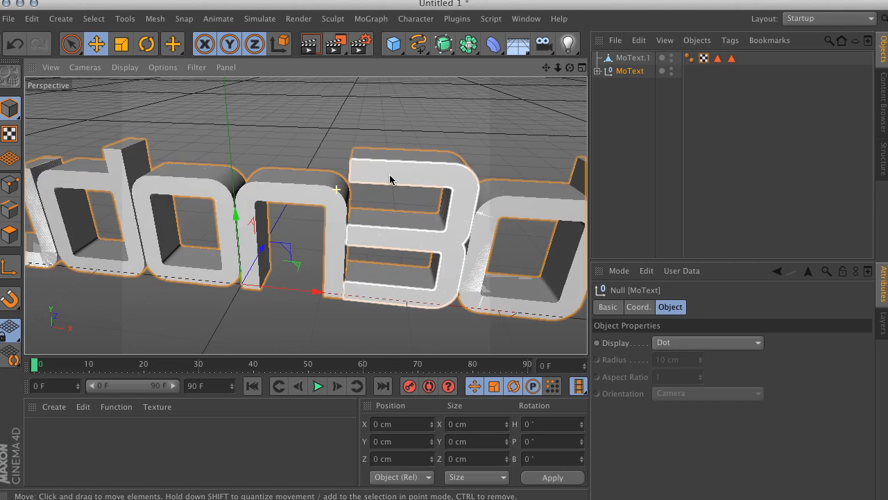
- Check the merged MoText.1 polygon object against the original lettering, and delete the original MoText null with its whole hierarchy
{"action": "left_click_drag", "start_coordinate": [388, 184], "coordinate": [295, 202], "text": "alt"}
{"action": "left_click", "coordinate": [633, 58]}
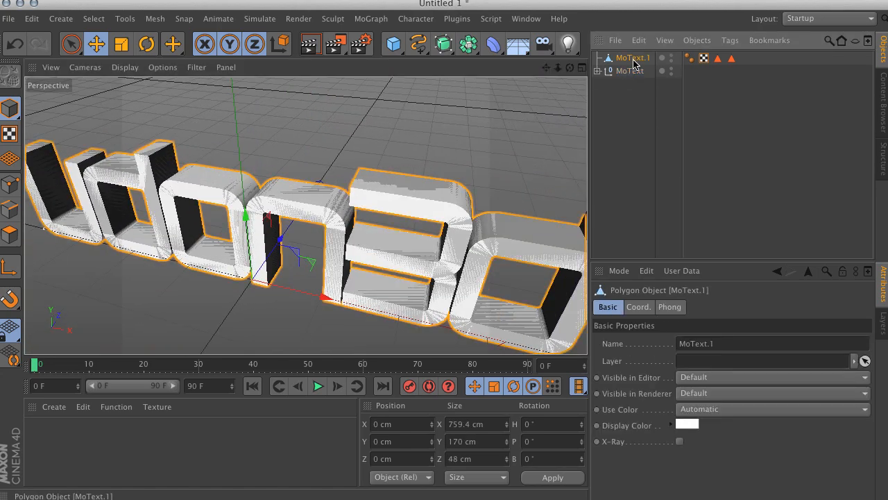
{"action": "left_click_drag", "start_coordinate": [233, 203], "coordinate": [307, 201], "text": "alt"}
{"action": "scroll", "coordinate": [316, 199], "scroll_direction": "down", "scroll_amount": 3}
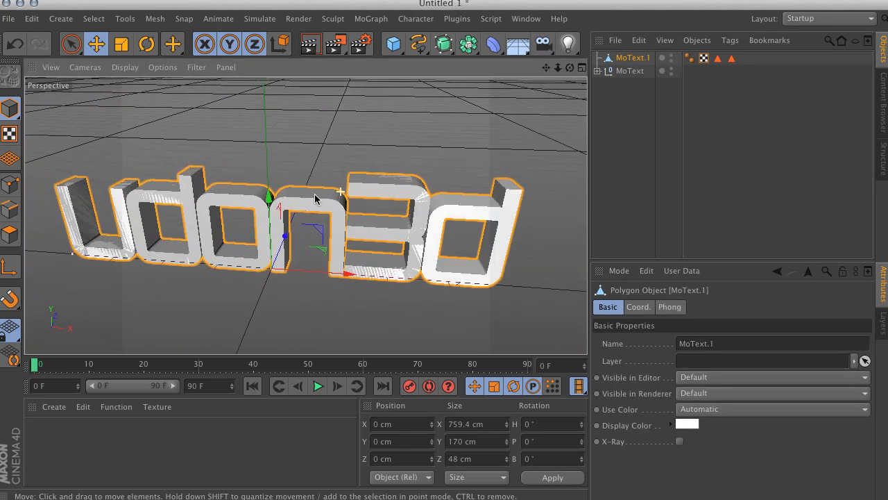
{"action": "scroll", "coordinate": [317, 198], "scroll_direction": "up", "scroll_amount": 1}
{"action": "left_click", "coordinate": [629, 71]}
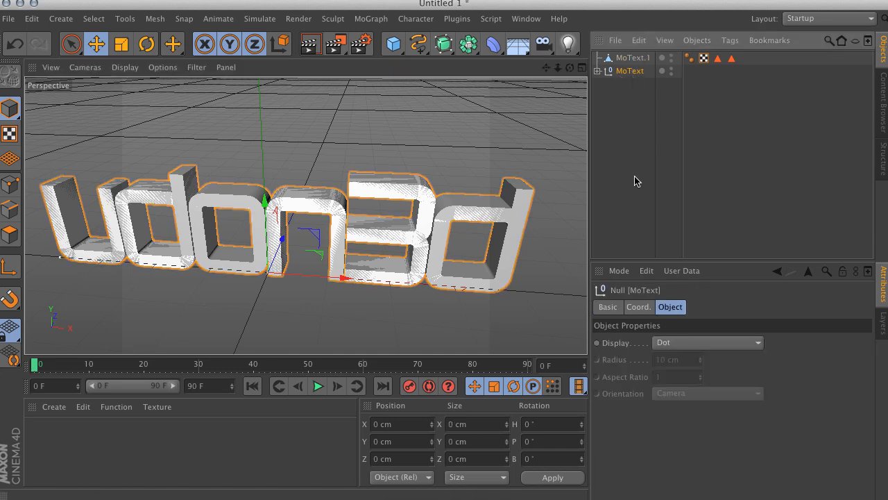
{"action": "left_click", "coordinate": [597, 70]}
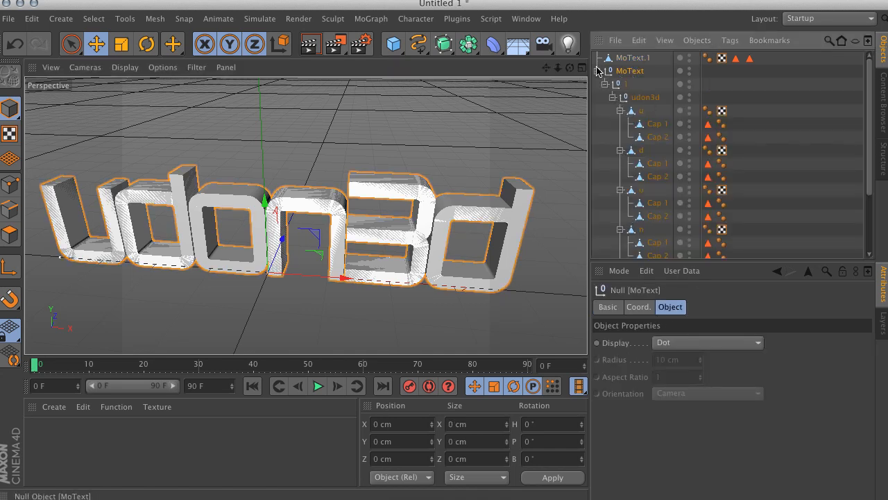
{"action": "left_click", "coordinate": [595, 71]}
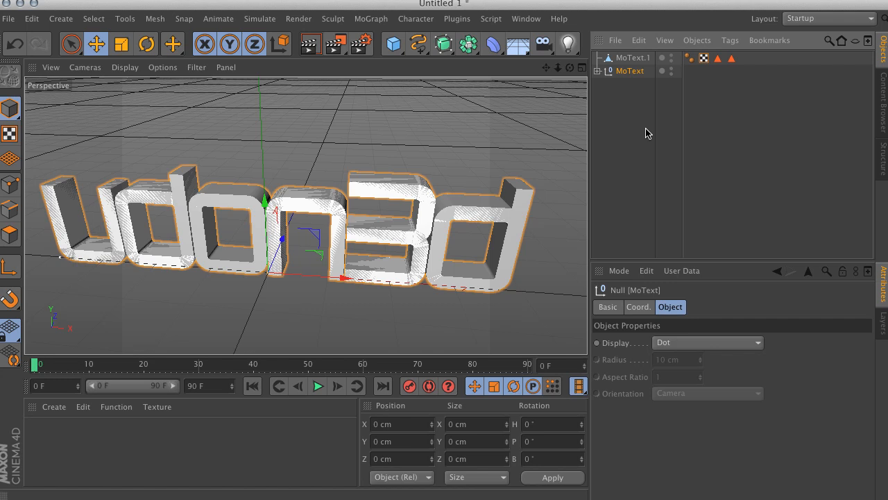
{"action": "key", "text": "Delete"}
- Rename the merged MoText.1 polygon object to udon3d
{"action": "left_click", "coordinate": [638, 62]}
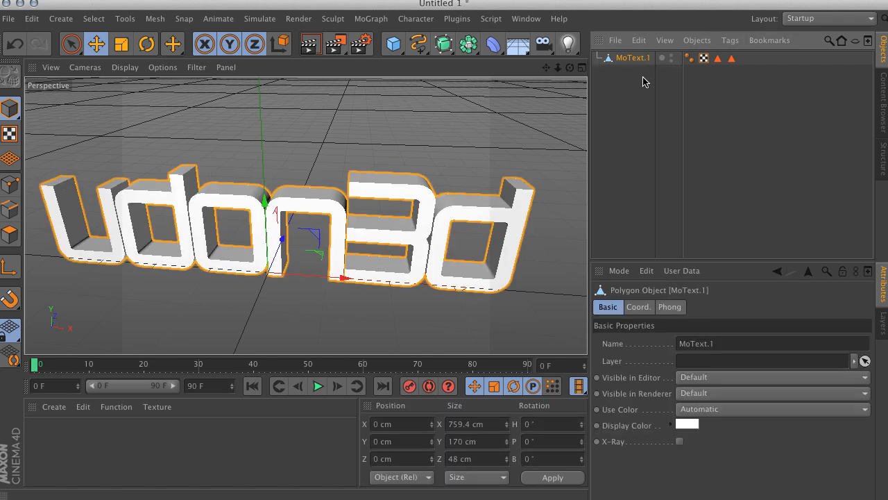
{"action": "double_click", "coordinate": [637, 61]}
{"action": "type", "text": "ud"}
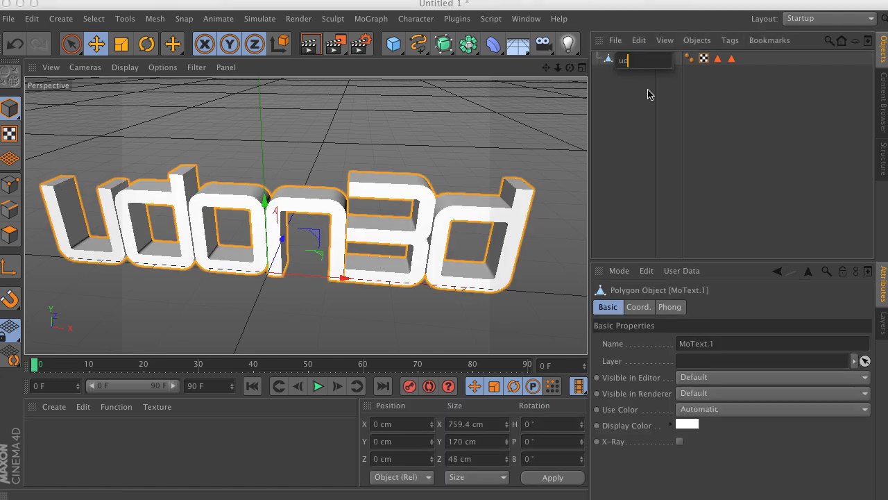
{"action": "type", "text": "on3d"}
{"action": "key", "text": "Return"}
{"action": "left_click_drag", "start_coordinate": [363, 254], "coordinate": [328, 231], "text": "alt"}
{"action": "right_click_drag", "start_coordinate": [328, 231], "coordinate": [305, 234], "text": "alt"}
{"action": "left_click_drag", "start_coordinate": [306, 235], "coordinate": [285, 212], "text": "alt"}
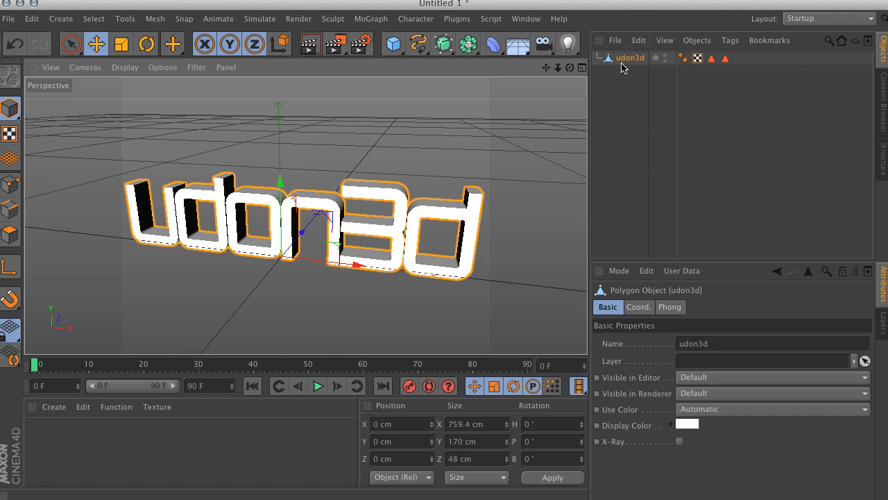
{"action": "left_click_drag", "start_coordinate": [342, 182], "coordinate": [301, 182], "text": "alt"}
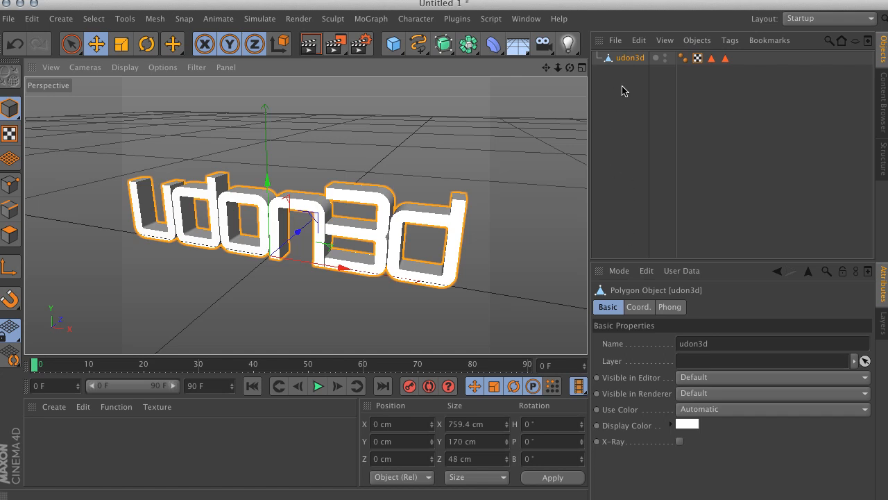
{"action": "left_click", "coordinate": [701, 41]}
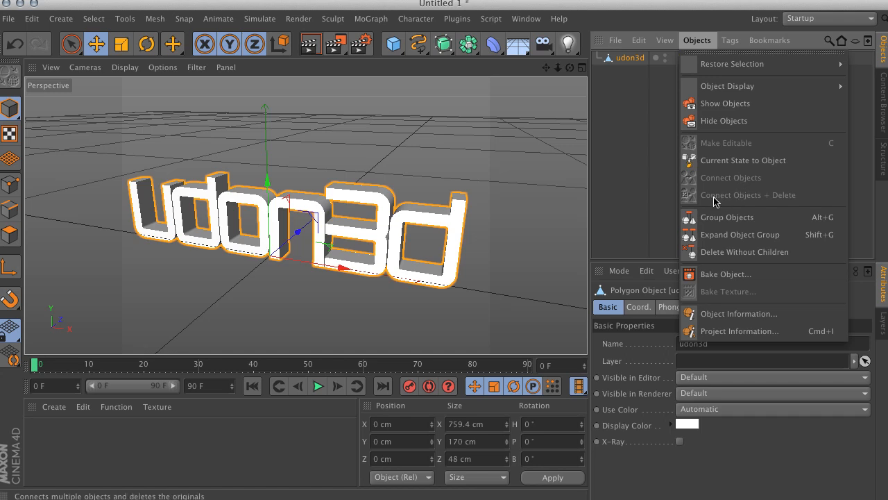
{"action": "left_click", "coordinate": [618, 141]}
{"action": "left_click_drag", "start_coordinate": [269, 166], "coordinate": [268, 219], "text": "alt"}
{"action": "left_click", "coordinate": [324, 151]}
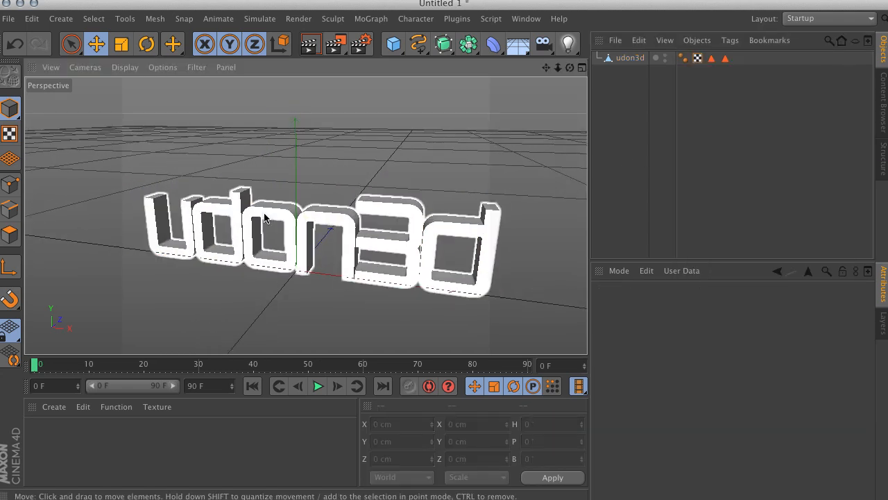
{"action": "left_click", "coordinate": [266, 218]}
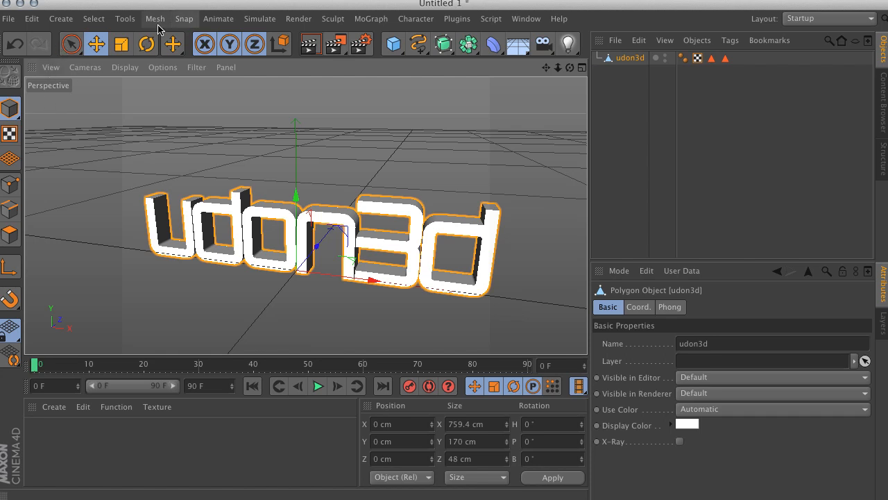
{"action": "left_click", "coordinate": [126, 21]}
{"action": "mouse_move", "coordinate": [155, 19]}
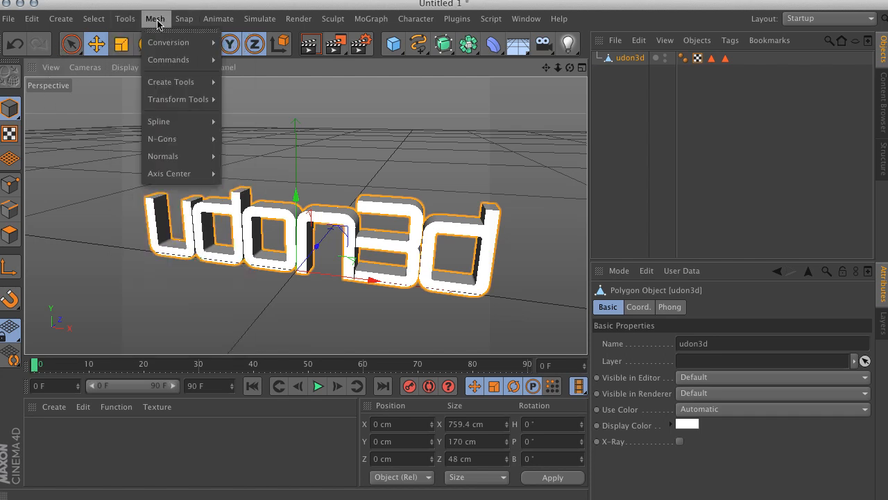
{"action": "mouse_move", "coordinate": [153, 44]}
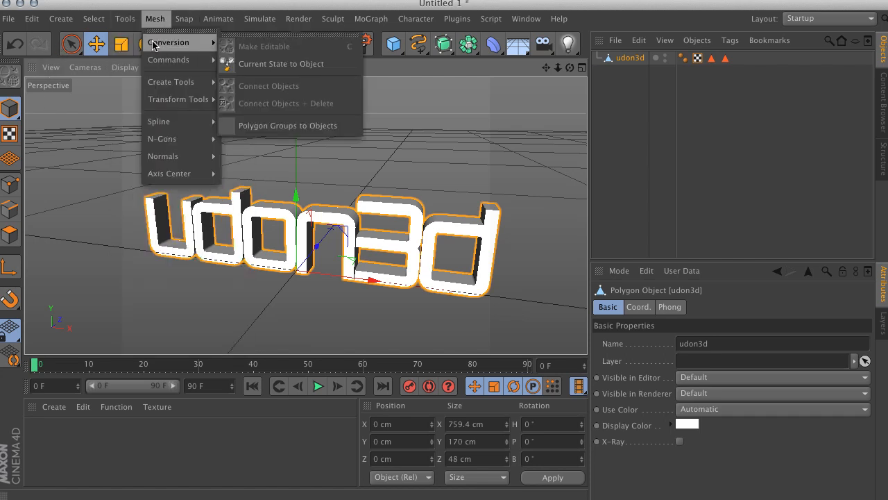
{"action": "mouse_move", "coordinate": [154, 61]}
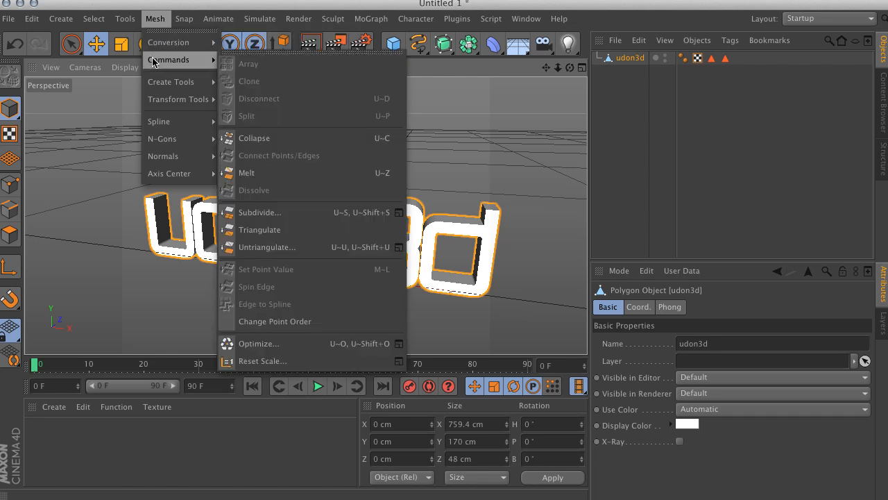
{"action": "left_click", "coordinate": [154, 19]}
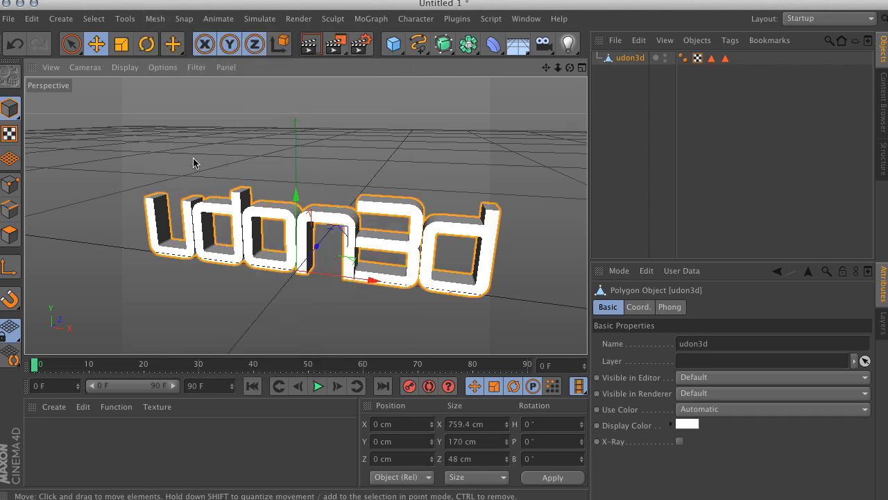
{"action": "left_click", "coordinate": [413, 178]}
{"action": "left_click", "coordinate": [390, 201]}
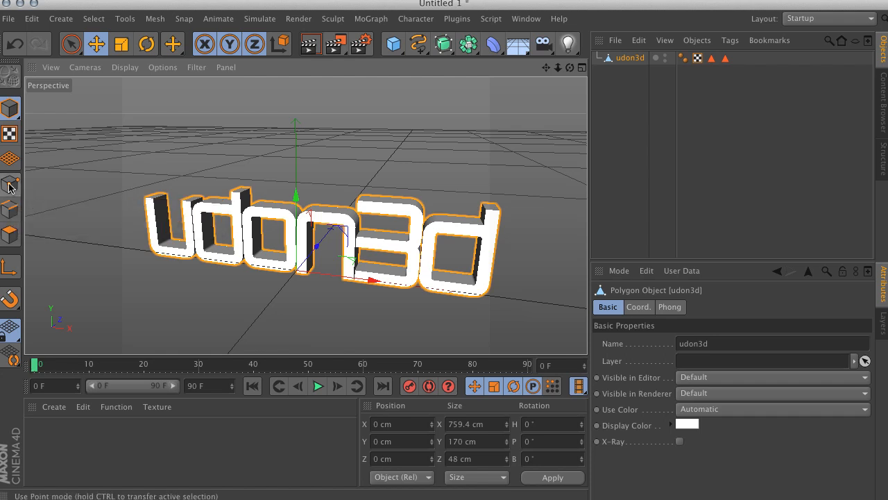
- Switch the udon3d object to Point mode and examine how its points are distributed around the letters
{"action": "left_click", "coordinate": [10, 186]}
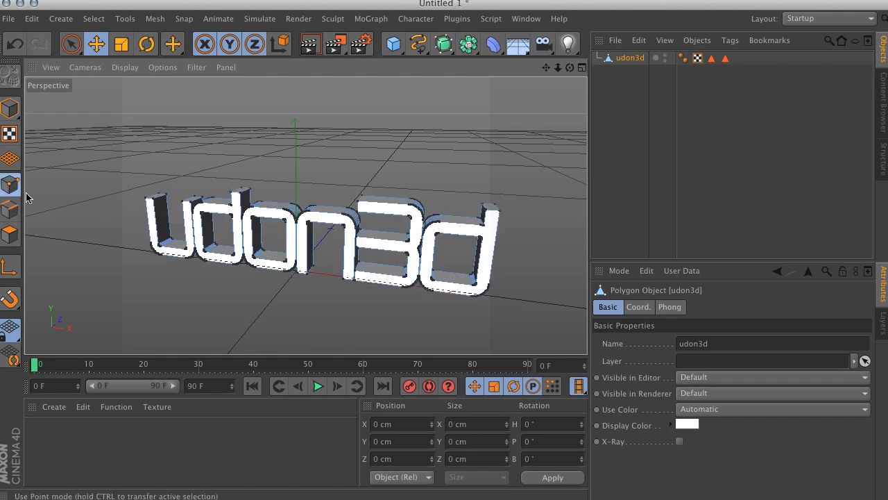
{"action": "left_click_drag", "start_coordinate": [317, 234], "coordinate": [451, 222], "text": "alt"}
{"action": "right_click_drag", "start_coordinate": [451, 222], "coordinate": [507, 223], "text": "alt"}
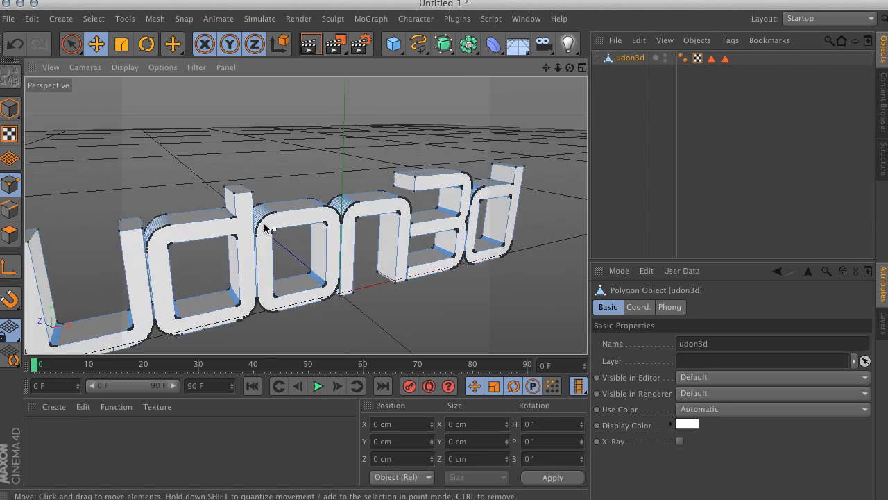
{"action": "middle_click_drag", "start_coordinate": [333, 226], "coordinate": [444, 225], "text": "alt"}
{"action": "left_click_drag", "start_coordinate": [299, 209], "coordinate": [380, 203], "text": "alt"}
{"action": "middle_click_drag", "start_coordinate": [380, 202], "coordinate": [296, 204], "text": "alt"}
{"action": "left_click_drag", "start_coordinate": [296, 204], "coordinate": [327, 180], "text": "alt"}
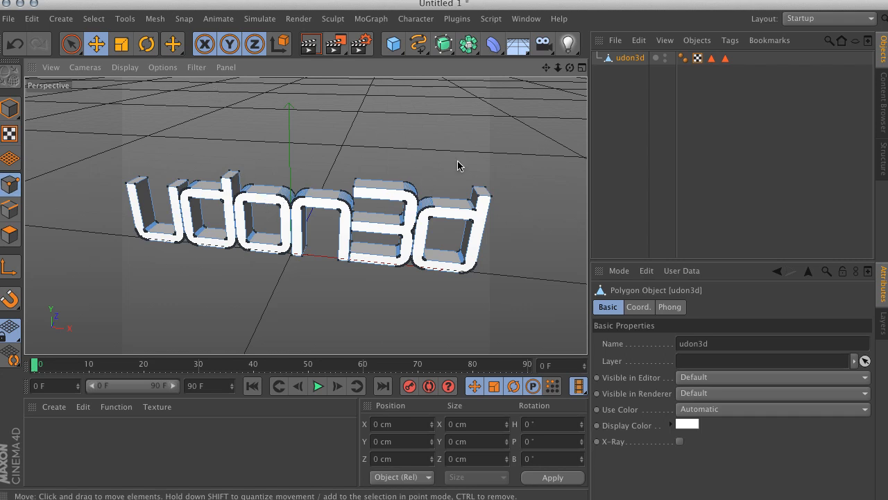
- Activate the Knife tool for cutting the udon3d mesh
{"action": "left_click", "coordinate": [155, 19]}
{"action": "mouse_move", "coordinate": [158, 83]}
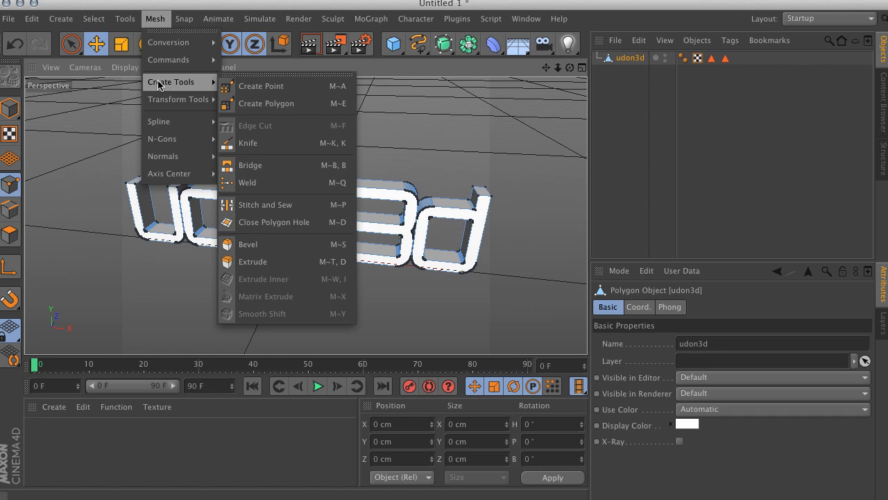
{"action": "left_click", "coordinate": [268, 144]}
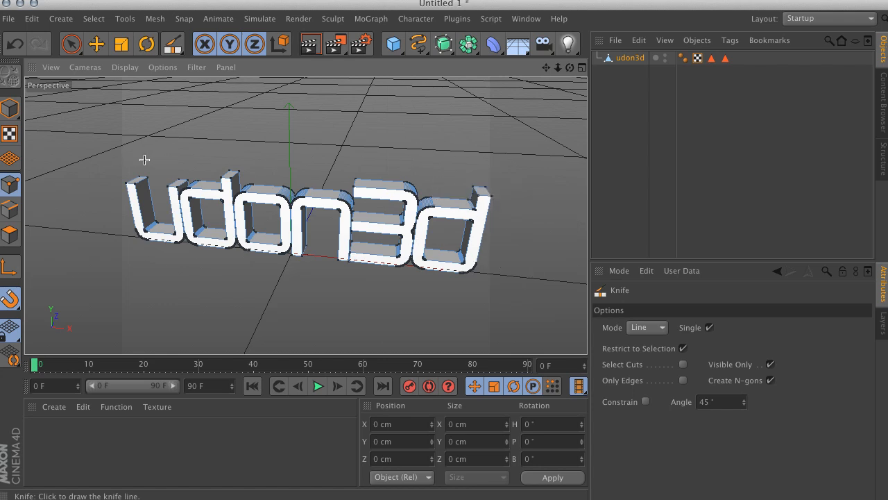
- Try one diagonal Line-mode knife cut across the whole lettering, inspect it from the back and front, and undo it
{"action": "left_click_drag", "start_coordinate": [85, 138], "coordinate": [538, 272]}
{"action": "left_click_drag", "start_coordinate": [446, 192], "coordinate": [56, 153], "text": "alt"}
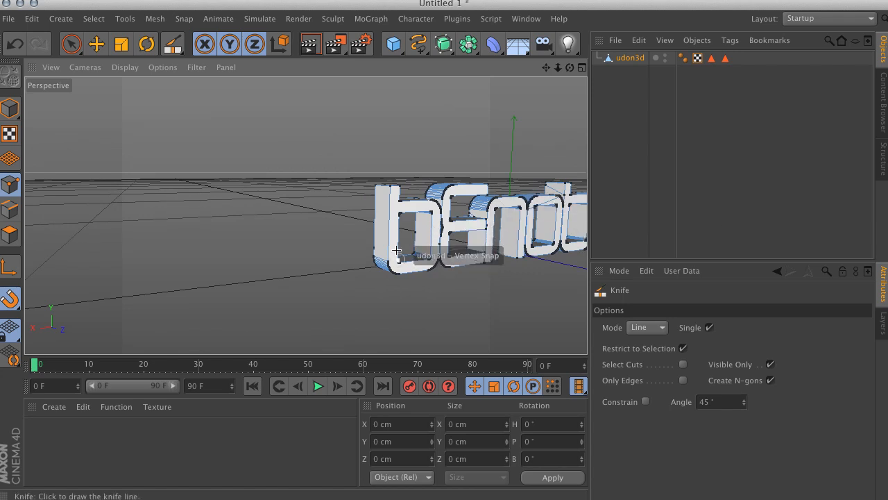
{"action": "left_click_drag", "start_coordinate": [444, 301], "coordinate": [258, 305], "text": "alt"}
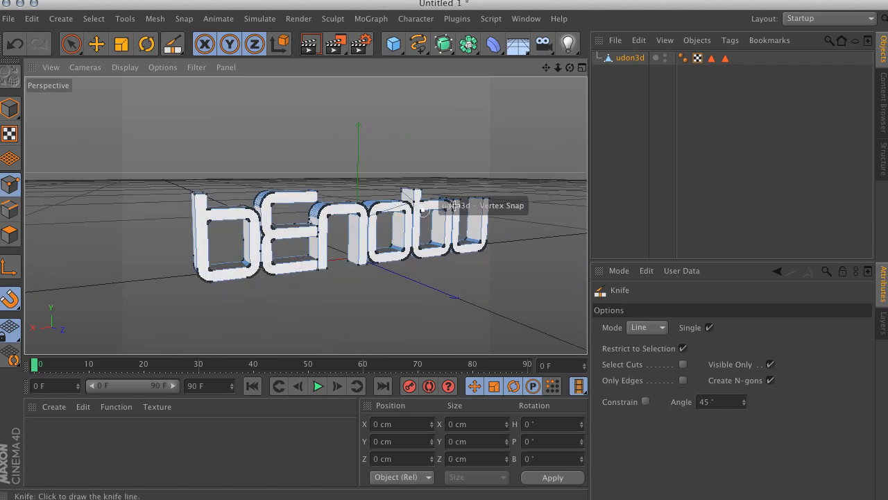
{"action": "left_click_drag", "start_coordinate": [245, 266], "coordinate": [48, 250], "text": "alt"}
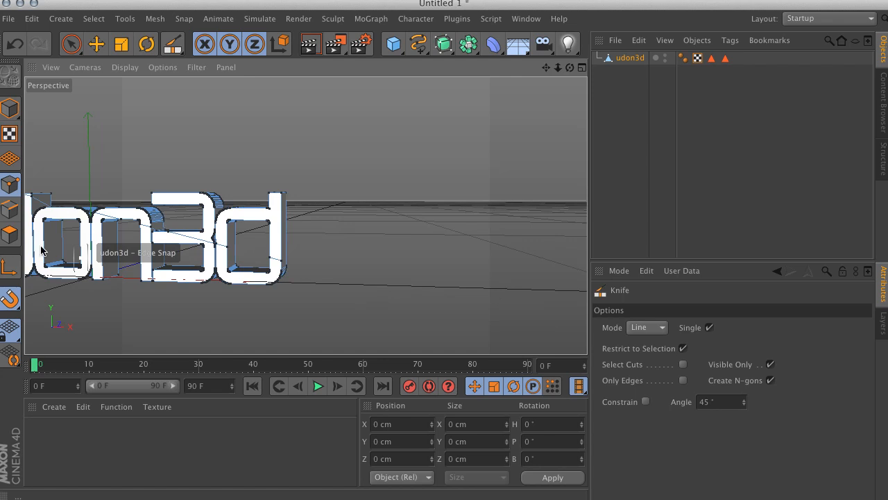
{"action": "left_click_drag", "start_coordinate": [178, 155], "coordinate": [284, 233], "text": "alt"}
{"action": "key", "text": "ctrl+z"}
{"action": "left_click_drag", "start_coordinate": [394, 143], "coordinate": [399, 177], "text": "alt"}
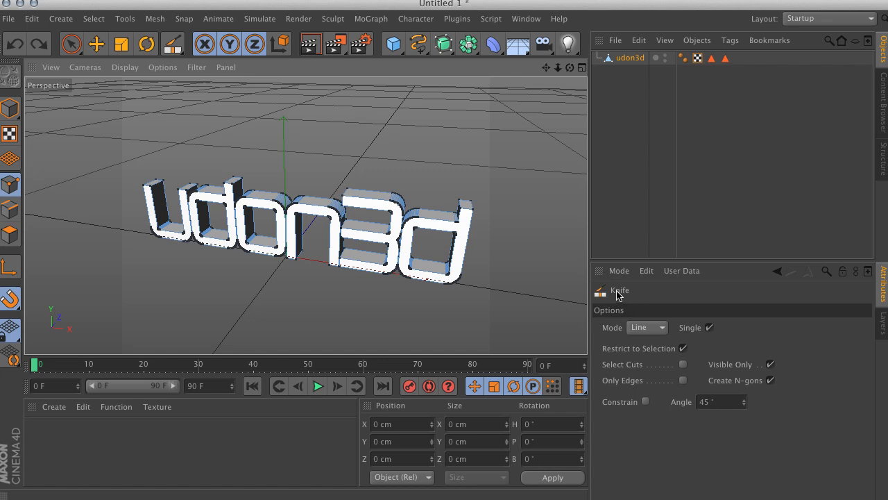
- Disable Restrict to Selection, Visible Only and Create N-gons for the Knife, and slice diagonally through the whole lettering
{"action": "left_click", "coordinate": [684, 349]}
{"action": "left_click", "coordinate": [770, 365]}
{"action": "left_click", "coordinate": [770, 381]}
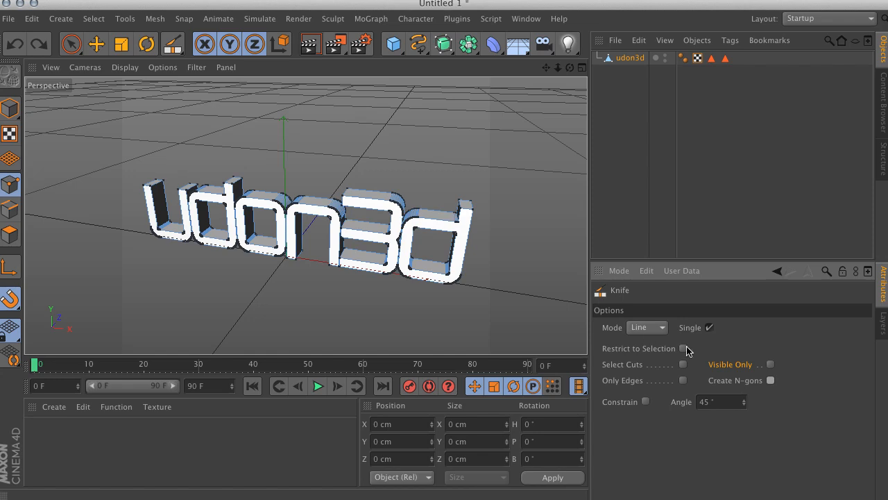
{"action": "left_click_drag", "start_coordinate": [82, 148], "coordinate": [517, 283]}
{"action": "left_click_drag", "start_coordinate": [499, 236], "coordinate": [73, 164], "text": "alt"}
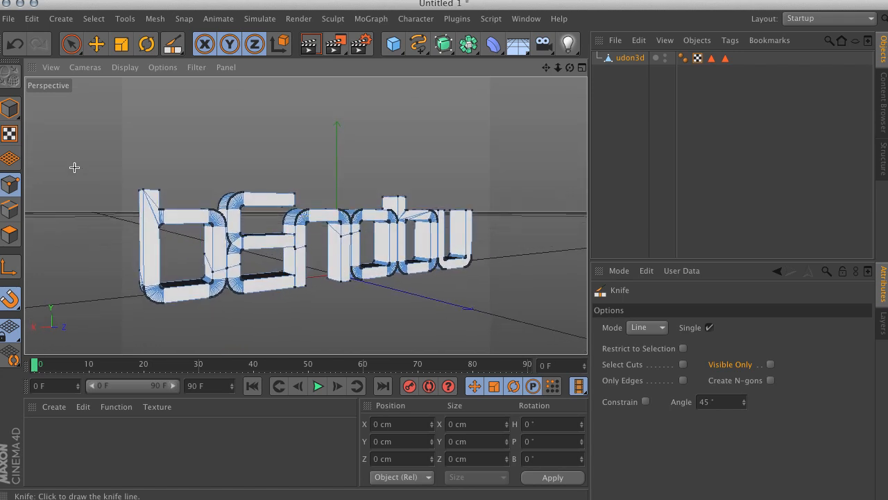
{"action": "left_click_drag", "start_coordinate": [128, 269], "coordinate": [339, 172]}
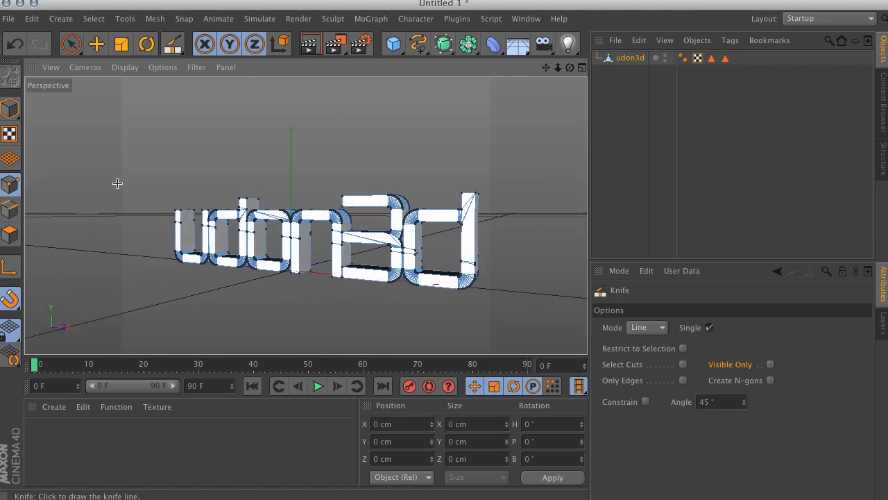
- Slice through the letters from the first d to the final d with many crossing knife cuts at varied angles
{"action": "left_click_drag", "start_coordinate": [212, 159], "coordinate": [274, 271]}
{"action": "mouse_move", "coordinate": [400, 138]}
{"action": "left_mouse_down"}
{"action": "mouse_move", "coordinate": [226, 293]}
{"action": "mouse_move", "coordinate": [389, 162]}
{"action": "mouse_move", "coordinate": [326, 305]}
{"action": "left_mouse_up"}
{"action": "left_click_drag", "start_coordinate": [399, 143], "coordinate": [484, 308]}
{"action": "left_click_drag", "start_coordinate": [496, 143], "coordinate": [387, 384]}
{"action": "left_click_drag", "start_coordinate": [434, 130], "coordinate": [453, 302]}
{"action": "left_click_drag", "start_coordinate": [393, 148], "coordinate": [478, 329]}
{"action": "left_click_drag", "start_coordinate": [412, 178], "coordinate": [418, 191], "text": "alt"}
{"action": "left_click_drag", "start_coordinate": [359, 119], "coordinate": [358, 298]}
{"action": "mouse_move", "coordinate": [323, 132]}
{"action": "left_mouse_down"}
{"action": "mouse_move", "coordinate": [393, 311]}
{"action": "mouse_move", "coordinate": [404, 308]}
{"action": "left_mouse_up"}
{"action": "left_click_drag", "start_coordinate": [415, 114], "coordinate": [357, 358]}
{"action": "left_click_drag", "start_coordinate": [385, 121], "coordinate": [359, 334]}
{"action": "left_click_drag", "start_coordinate": [304, 132], "coordinate": [480, 309]}
{"action": "left_click_drag", "start_coordinate": [142, 123], "coordinate": [297, 343]}
{"action": "left_click_drag", "start_coordinate": [227, 103], "coordinate": [148, 351]}
{"action": "left_click_drag", "start_coordinate": [300, 146], "coordinate": [126, 342]}
{"action": "left_click_drag", "start_coordinate": [301, 151], "coordinate": [166, 340]}
{"action": "left_click_drag", "start_coordinate": [167, 151], "coordinate": [295, 317]}
{"action": "left_click_drag", "start_coordinate": [204, 160], "coordinate": [325, 300]}
{"action": "left_click_drag", "start_coordinate": [234, 167], "coordinate": [293, 262]}
{"action": "left_click_drag", "start_coordinate": [280, 119], "coordinate": [275, 329]}
{"action": "left_click_drag", "start_coordinate": [317, 141], "coordinate": [270, 315]}
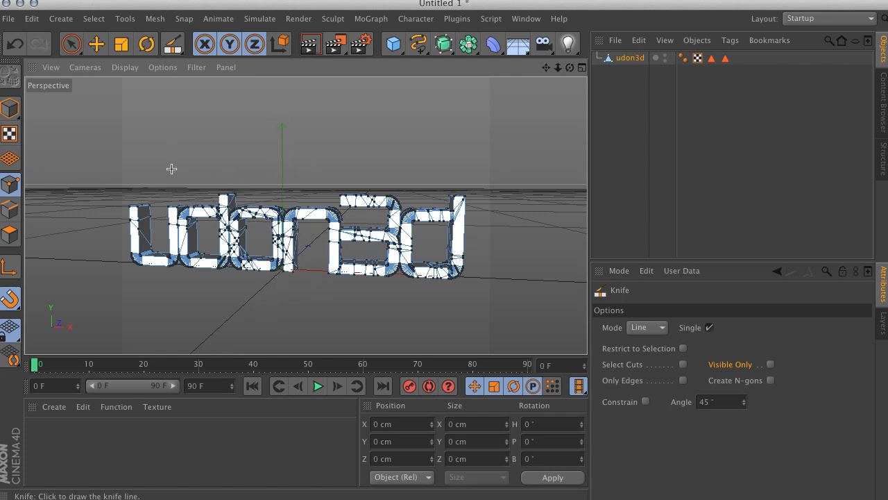
- Add several crossing diagonal knife cuts through the letter u at the start of the lettering
{"action": "middle_click_drag", "start_coordinate": [171, 173], "coordinate": [191, 187], "text": "alt"}
{"action": "left_click_drag", "start_coordinate": [191, 187], "coordinate": [194, 196], "text": "alt"}
{"action": "left_click_drag", "start_coordinate": [178, 149], "coordinate": [111, 316]}
{"action": "left_click_drag", "start_coordinate": [65, 128], "coordinate": [205, 331]}
{"action": "left_click_drag", "start_coordinate": [251, 182], "coordinate": [148, 198], "text": "alt"}
{"action": "left_click_drag", "start_coordinate": [143, 329], "coordinate": [30, 174]}
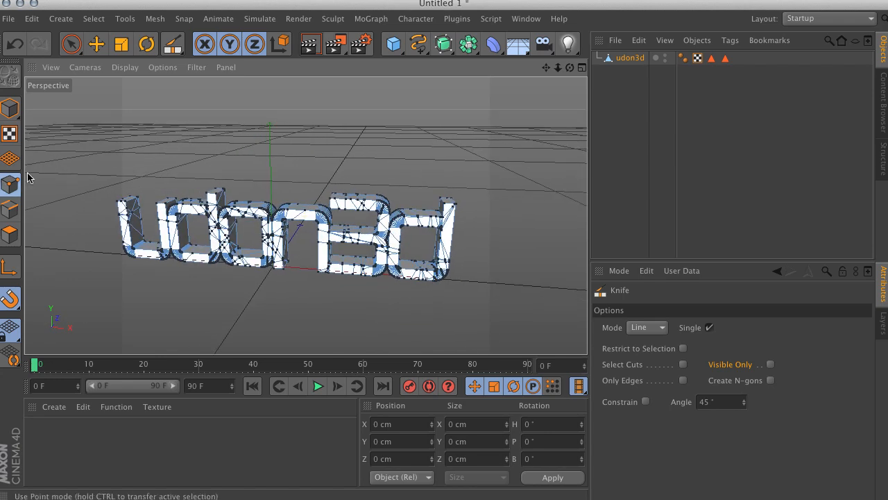
{"action": "mouse_move", "coordinate": [188, 150]}
{"action": "left_mouse_down", "text": "alt"}
{"action": "mouse_move", "coordinate": [186, 170]}
{"action": "mouse_move", "coordinate": [178, 162]}
{"action": "mouse_move", "coordinate": [188, 157]}
{"action": "left_mouse_up", "text": "alt"}
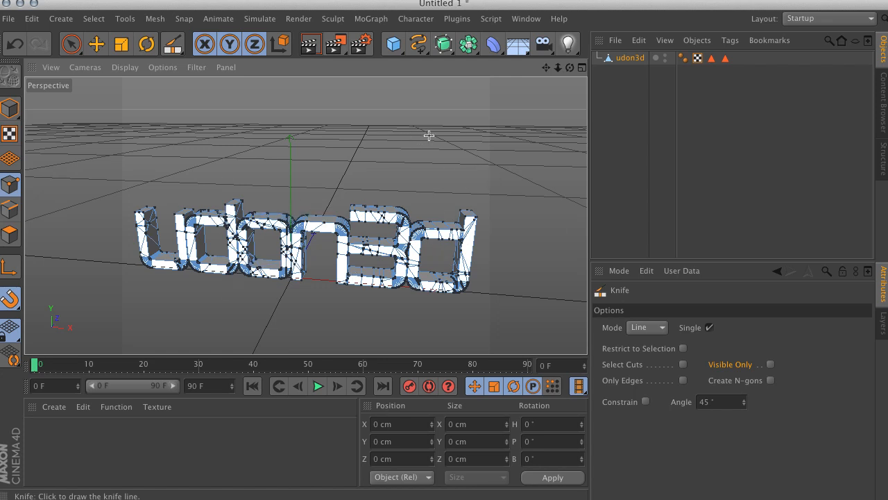
{"action": "left_click", "coordinate": [369, 18]}
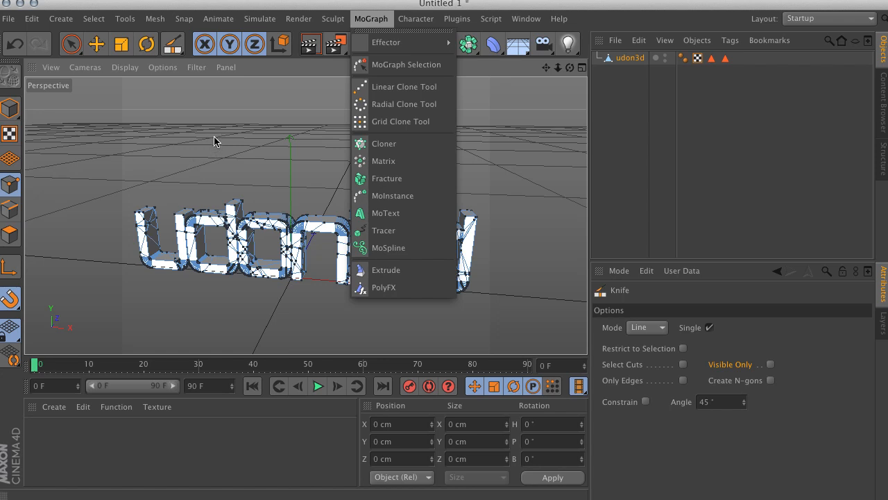
{"action": "left_click", "coordinate": [257, 106]}
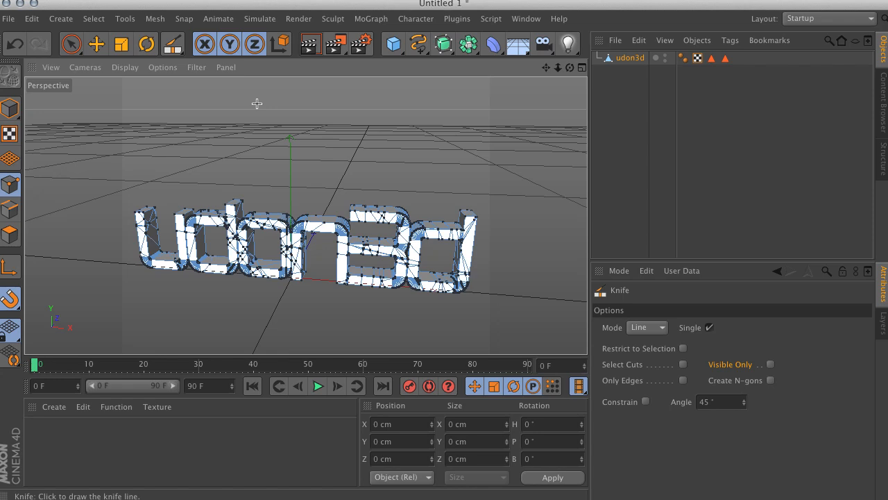
{"action": "left_click_drag", "start_coordinate": [348, 178], "coordinate": [336, 138], "text": "alt"}
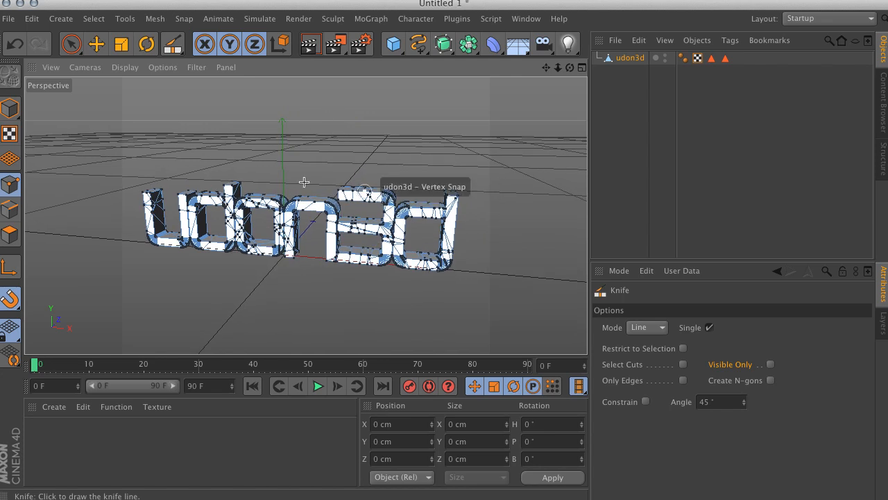
- Switch the udon3d polygon object to model mode, add a PolyFX object and make it a child of udon3d
{"action": "left_click", "coordinate": [638, 59]}
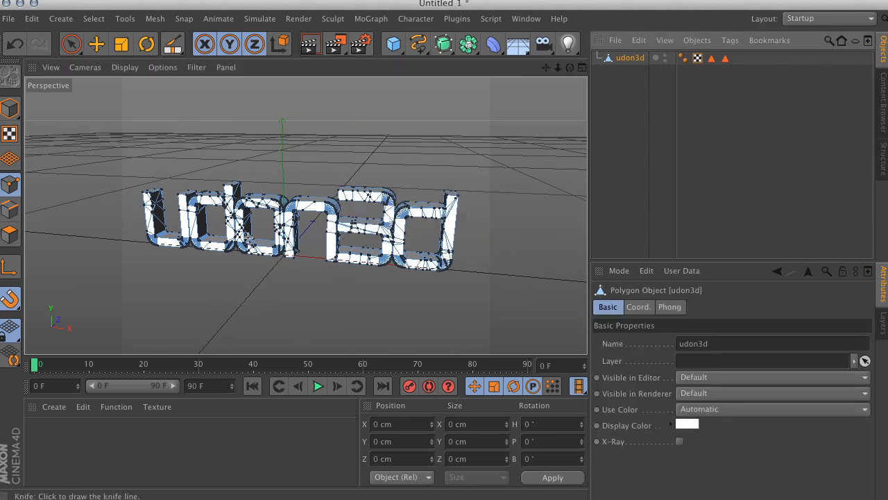
{"action": "left_click", "coordinate": [10, 107]}
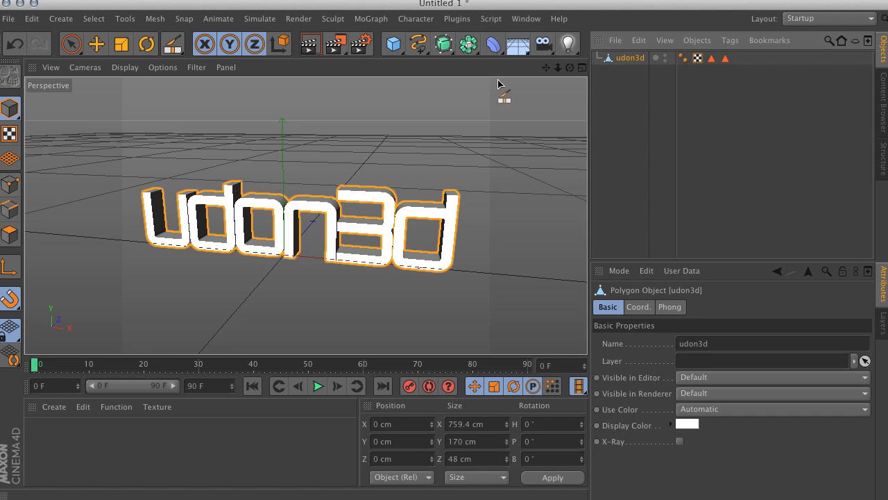
{"action": "mouse_move", "coordinate": [320, 166]}
{"action": "left_mouse_down", "text": "alt"}
{"action": "mouse_move", "coordinate": [283, 148]}
{"action": "mouse_move", "coordinate": [321, 154]}
{"action": "left_mouse_up", "text": "alt"}
{"action": "left_click", "coordinate": [370, 18]}
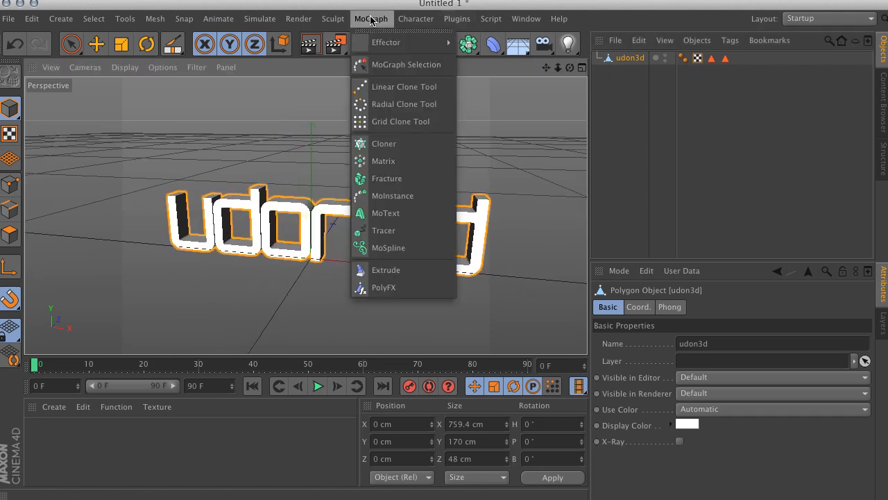
{"action": "left_click", "coordinate": [403, 287]}
{"action": "left_click_drag", "start_coordinate": [629, 58], "coordinate": [631, 66]}
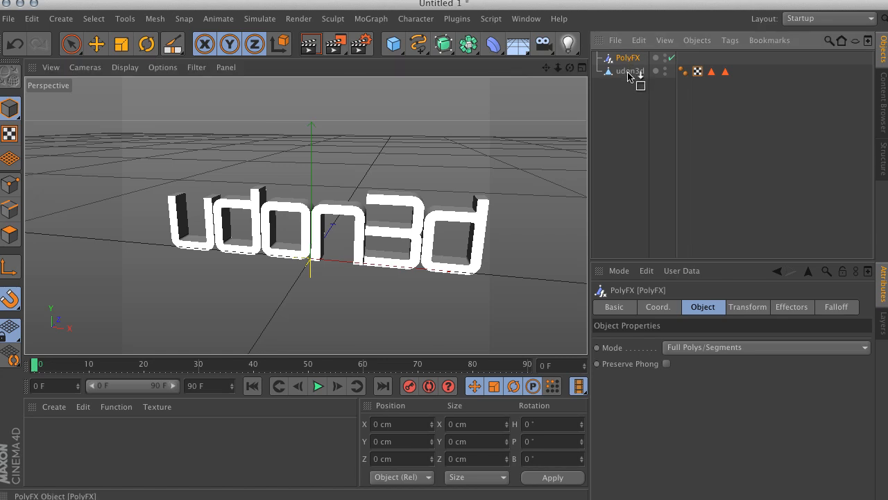
{"action": "left_click_drag", "start_coordinate": [628, 76], "coordinate": [629, 73]}
{"action": "left_click", "coordinate": [638, 115]}
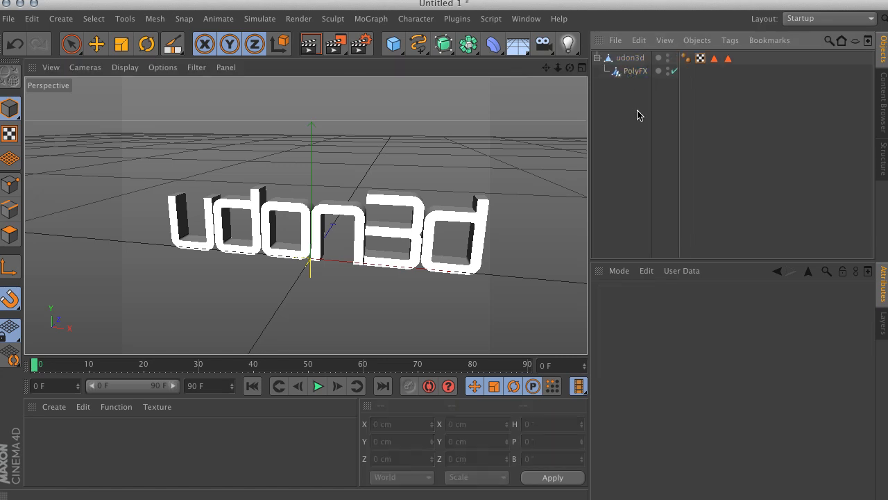
- Add a Random effector from the MoGraph effectors to the scene
{"action": "left_click", "coordinate": [368, 23]}
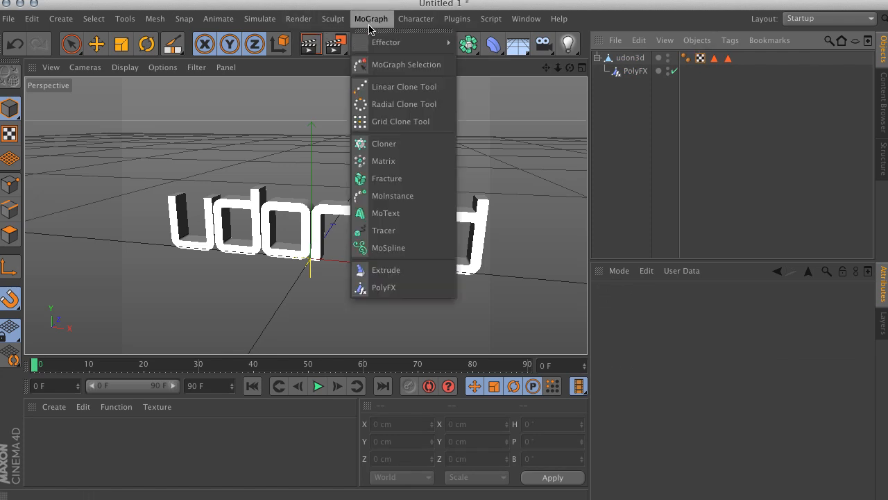
{"action": "mouse_move", "coordinate": [375, 43]}
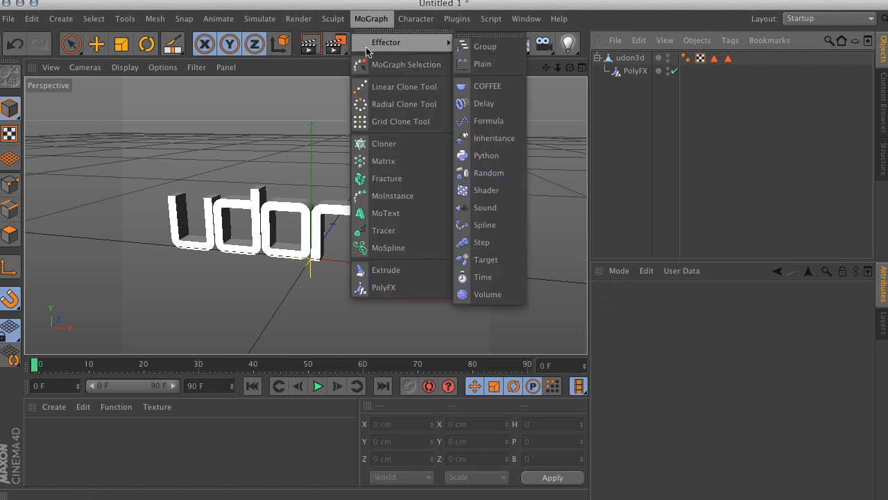
{"action": "left_click", "coordinate": [472, 174]}
{"action": "left_click_drag", "start_coordinate": [624, 62], "coordinate": [360, 276]}
{"action": "left_click_drag", "start_coordinate": [329, 242], "coordinate": [334, 268]}
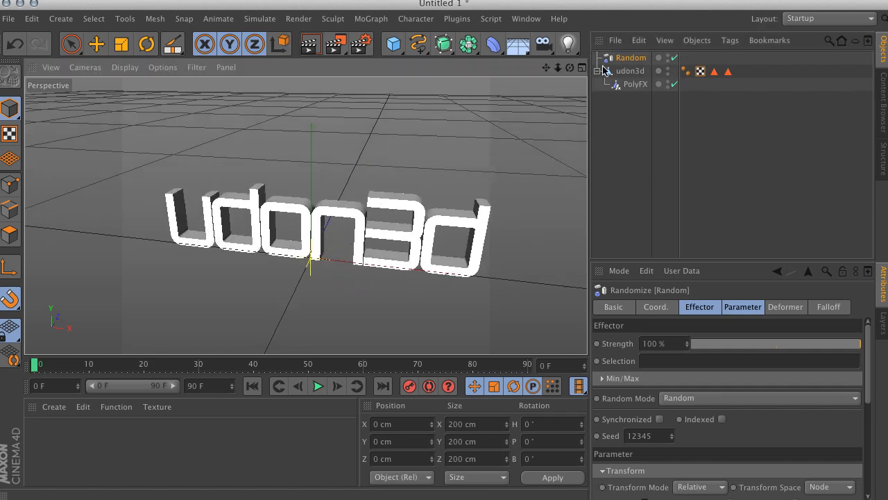
- Try moving the Random effector along the X axis and undo the move
{"action": "left_click", "coordinate": [623, 59]}
{"action": "key", "text": "e"}
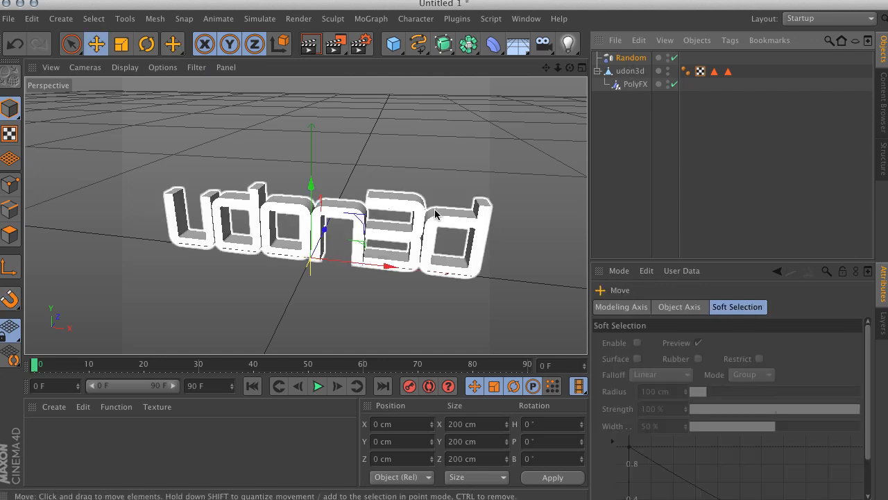
{"action": "mouse_move", "coordinate": [388, 270]}
{"action": "left_mouse_down"}
{"action": "mouse_move", "coordinate": [442, 266]}
{"action": "mouse_move", "coordinate": [368, 266]}
{"action": "mouse_move", "coordinate": [376, 270]}
{"action": "left_mouse_up"}
{"action": "key", "text": "super+z"}
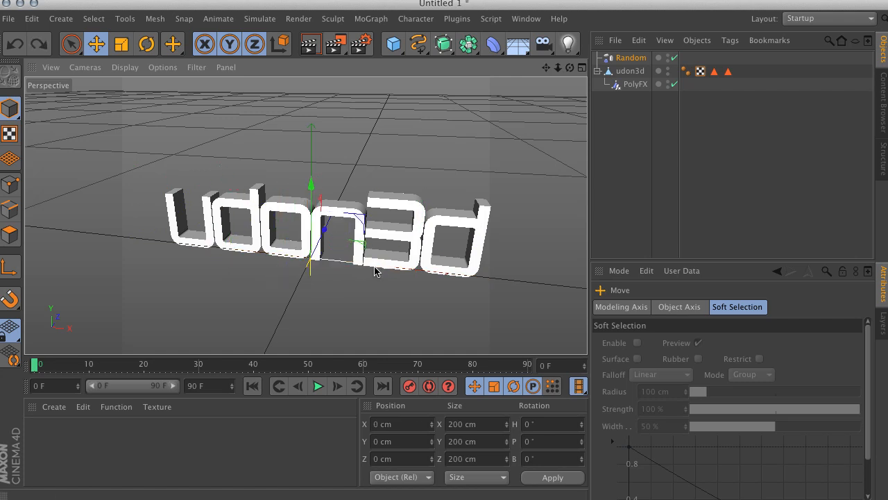
- Try assigning the Random effector to the effector list of PolyFX and undo the assignment
{"action": "left_click", "coordinate": [636, 86]}
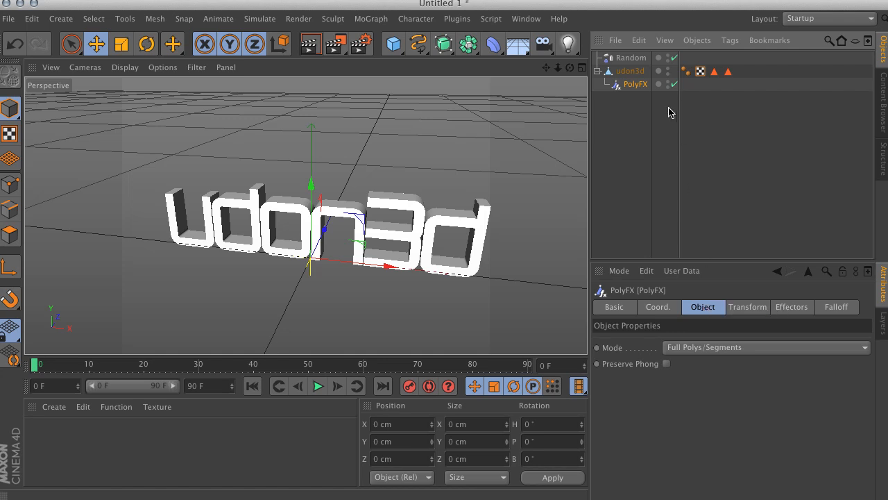
{"action": "left_click", "coordinate": [795, 309]}
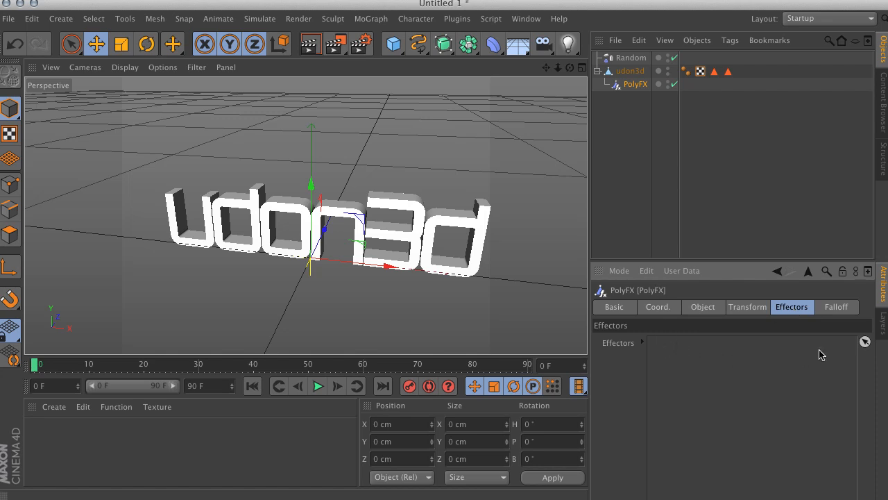
{"action": "left_click", "coordinate": [629, 59]}
{"action": "left_click_drag", "start_coordinate": [713, 316], "coordinate": [691, 366]}
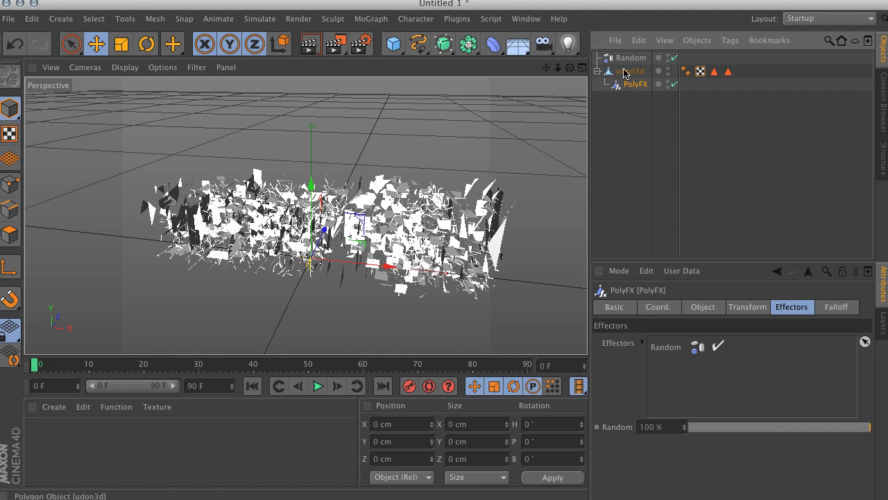
{"action": "key", "text": "super+z"}
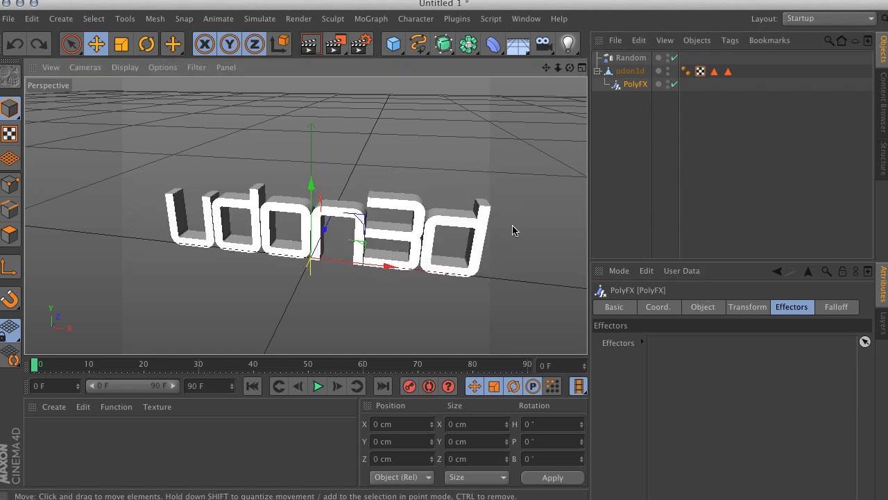
- Assign the Random effector to the effector list of the PolyFX object under udon3d
{"action": "left_click", "coordinate": [417, 153]}
{"action": "left_click", "coordinate": [638, 84]}
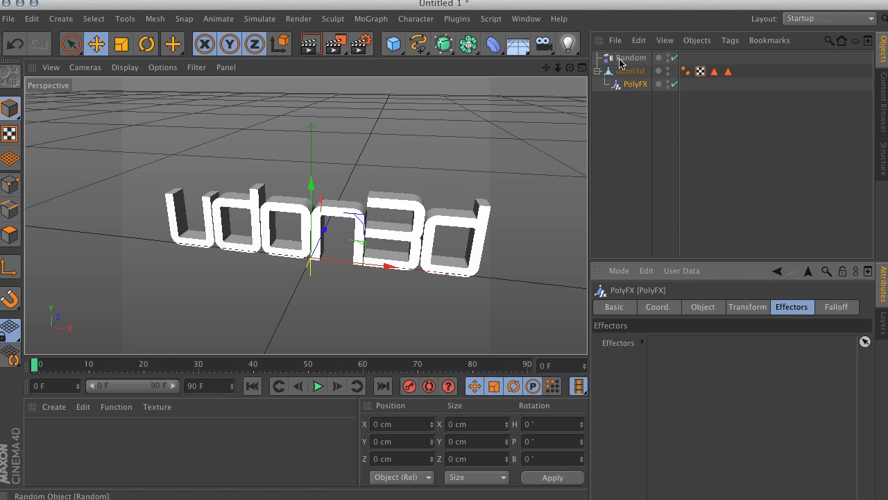
{"action": "left_click_drag", "start_coordinate": [627, 61], "coordinate": [689, 364]}
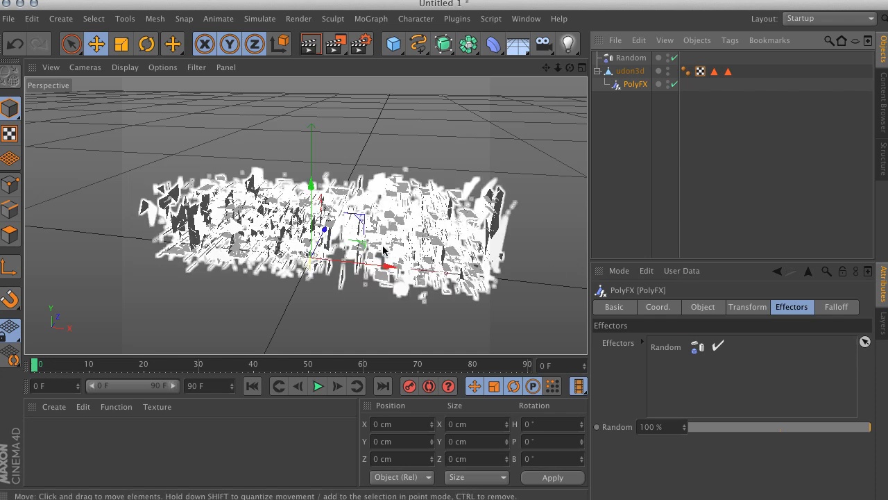
- Set the falloff shape of the Random effector to Sphere
{"action": "left_click", "coordinate": [631, 58]}
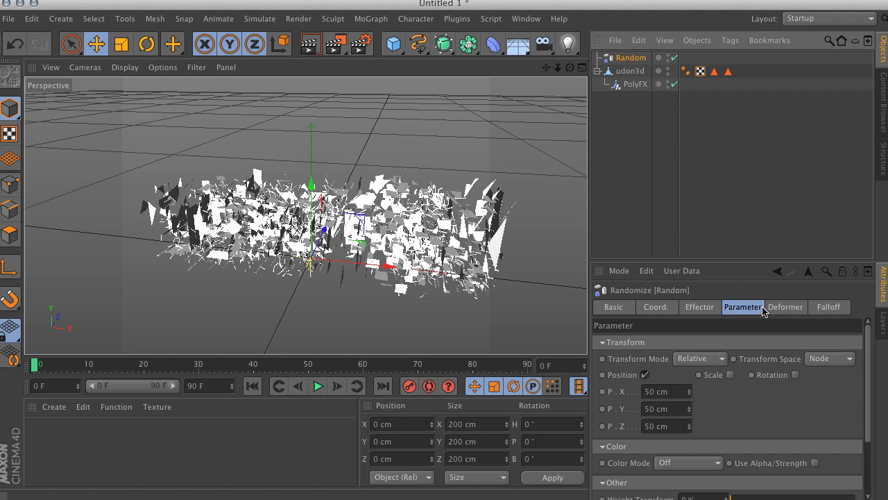
{"action": "left_click", "coordinate": [825, 310]}
{"action": "left_click", "coordinate": [682, 344]}
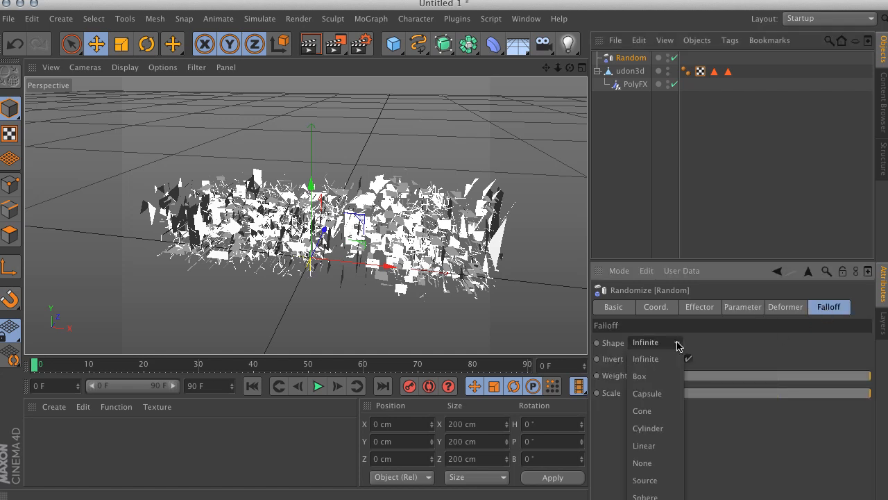
{"action": "left_click", "coordinate": [653, 494]}
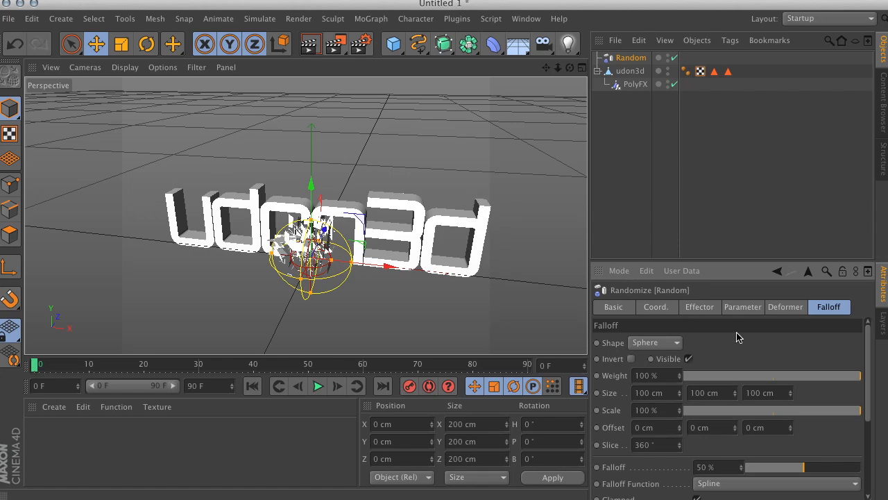
- Scale the Random effector's spherical falloff to about 541 cm across and move it to about X -49 cm
{"action": "key", "text": "t"}
{"action": "left_click_drag", "start_coordinate": [312, 183], "coordinate": [319, 33]}
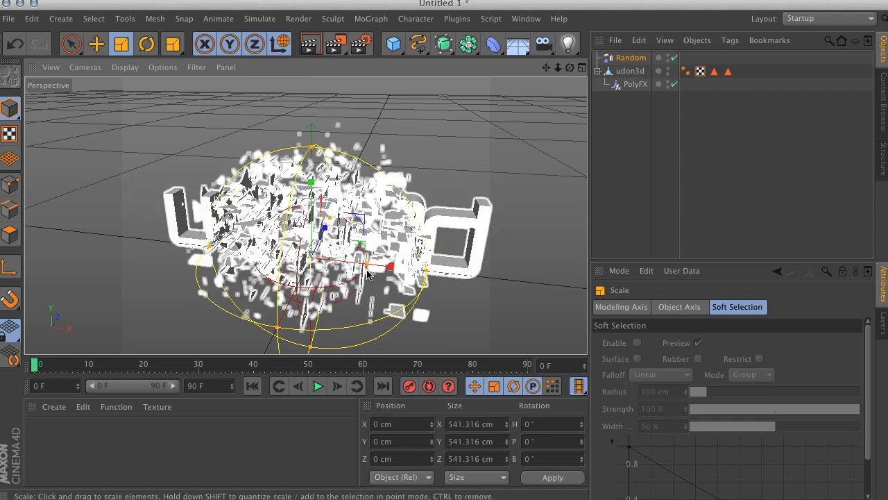
{"action": "key", "text": "e"}
{"action": "left_click_drag", "start_coordinate": [393, 268], "coordinate": [306, 236]}
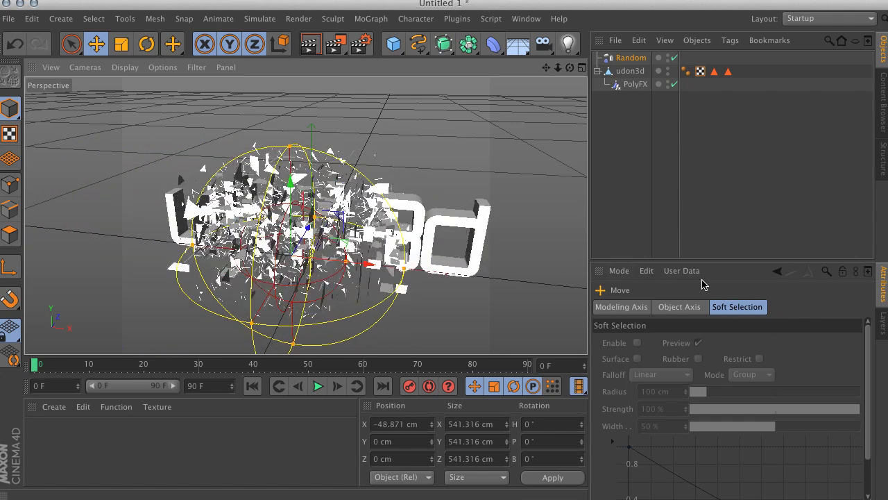
- Raise the Random effector's Falloff value to 100 %
{"action": "left_click", "coordinate": [641, 60]}
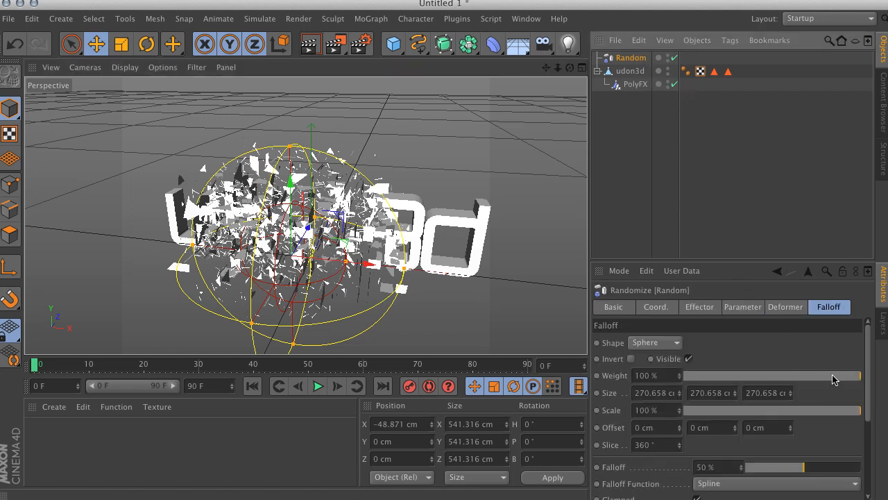
{"action": "left_click_drag", "start_coordinate": [866, 372], "coordinate": [867, 403]}
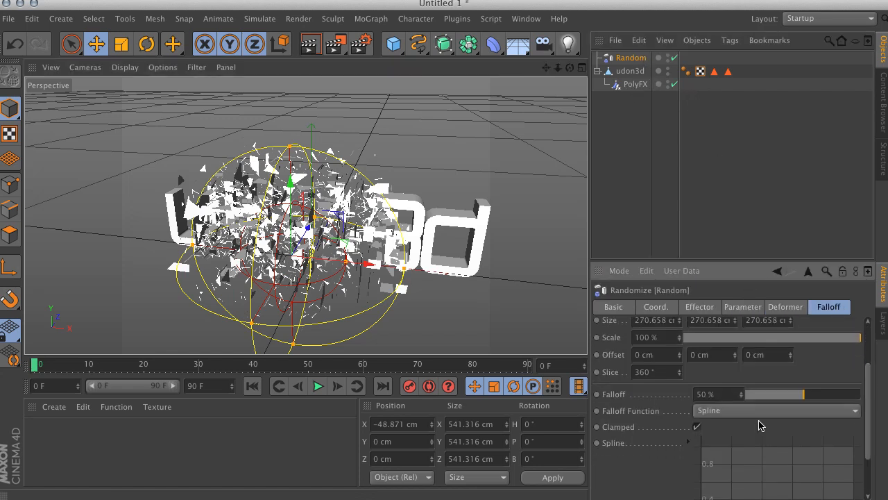
{"action": "left_click_drag", "start_coordinate": [803, 397], "coordinate": [862, 394]}
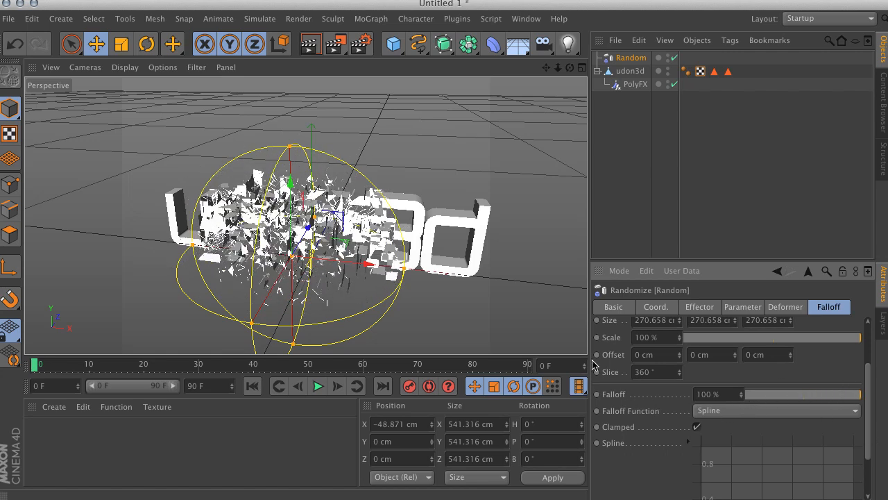
- Scale the Random effector up to about 665 cm and move it to about X -312 cm, over the start of the lettering
{"action": "left_click_drag", "start_coordinate": [366, 264], "coordinate": [207, 250]}
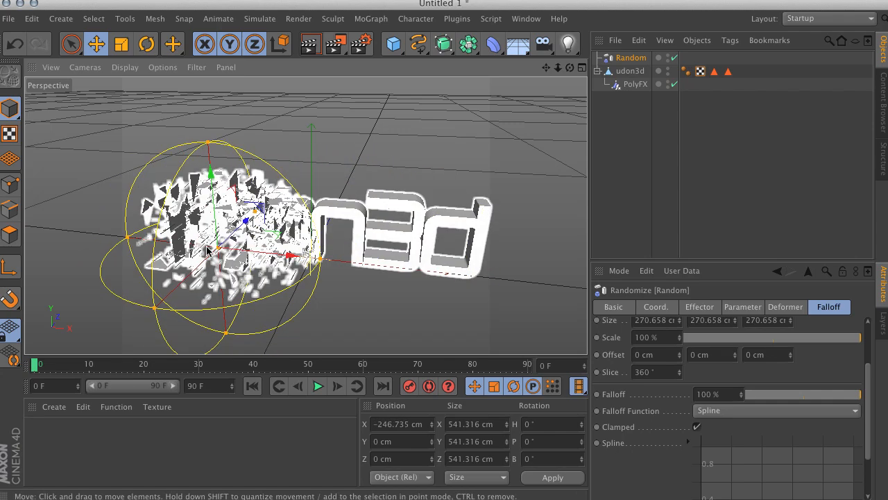
{"action": "key", "text": "t"}
{"action": "left_click_drag", "start_coordinate": [210, 174], "coordinate": [213, 154]}
{"action": "key", "text": "e"}
{"action": "left_click_drag", "start_coordinate": [283, 254], "coordinate": [269, 237]}
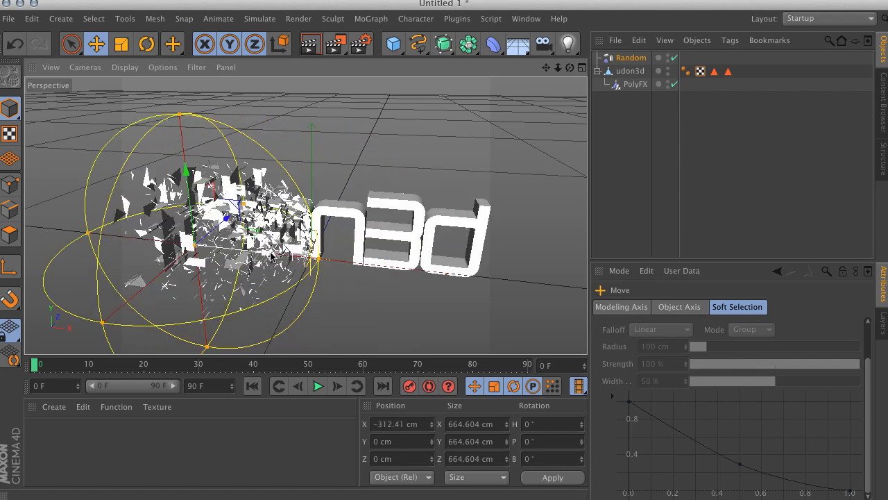
- Slide the Random effector back and forth along X through the letters and leave it at about X -256 cm
{"action": "left_click_drag", "start_coordinate": [266, 256], "coordinate": [277, 238]}
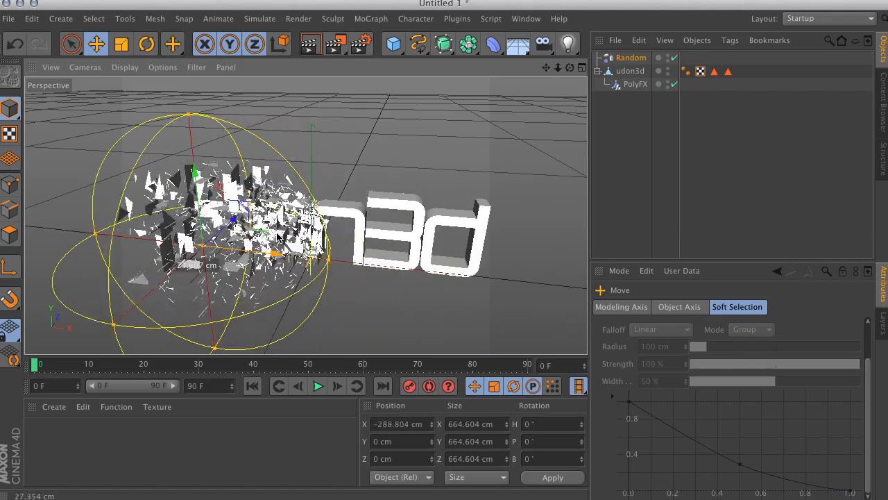
{"action": "left_click_drag", "start_coordinate": [344, 226], "coordinate": [315, 196]}
{"action": "scroll", "coordinate": [313, 232], "scroll_direction": "up", "scroll_amount": 4}
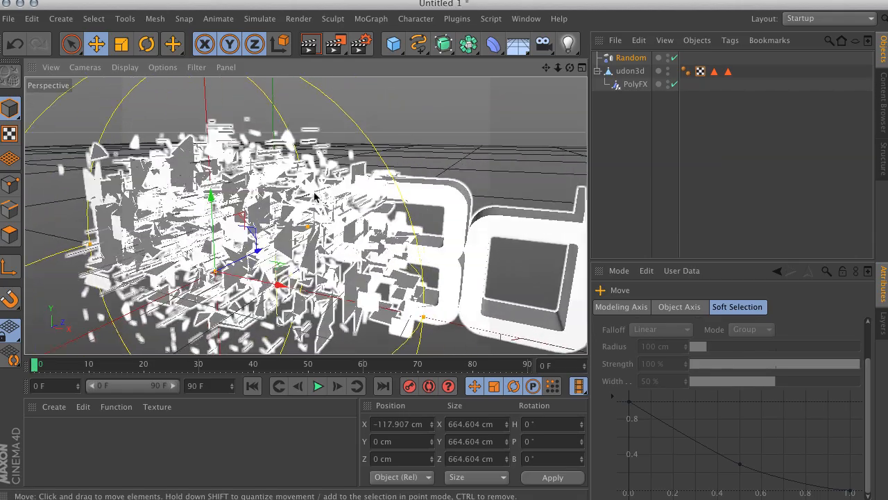
{"action": "scroll", "coordinate": [315, 197], "scroll_direction": "down", "scroll_amount": 4}
{"action": "left_click_drag", "start_coordinate": [306, 299], "coordinate": [430, 250], "text": "alt"}
{"action": "left_click_drag", "start_coordinate": [402, 280], "coordinate": [229, 267]}
{"action": "middle_click_drag", "start_coordinate": [294, 165], "coordinate": [395, 168], "text": "alt"}
{"action": "right_click_drag", "start_coordinate": [395, 168], "coordinate": [312, 193], "text": "alt"}
{"action": "left_click_drag", "start_coordinate": [311, 192], "coordinate": [300, 200], "text": "alt"}
{"action": "right_click_drag", "start_coordinate": [300, 200], "coordinate": [362, 183], "text": "alt"}
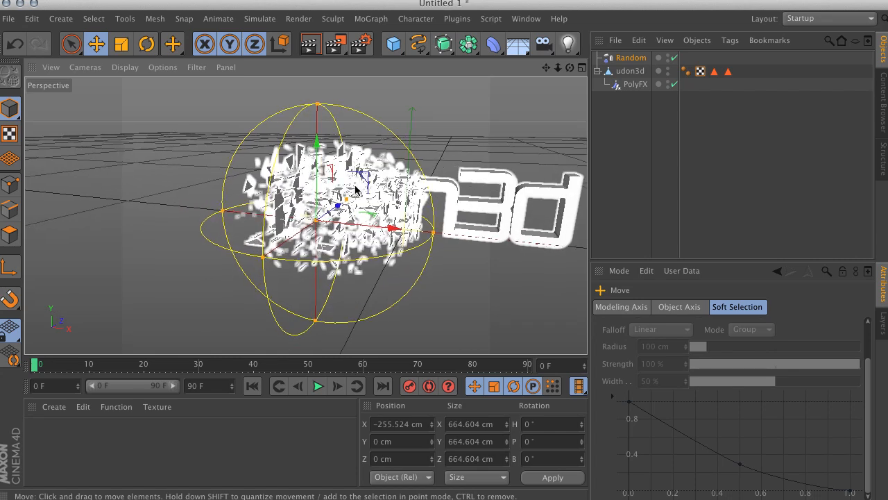
{"action": "middle_click_drag", "start_coordinate": [362, 183], "coordinate": [311, 221], "text": "alt"}
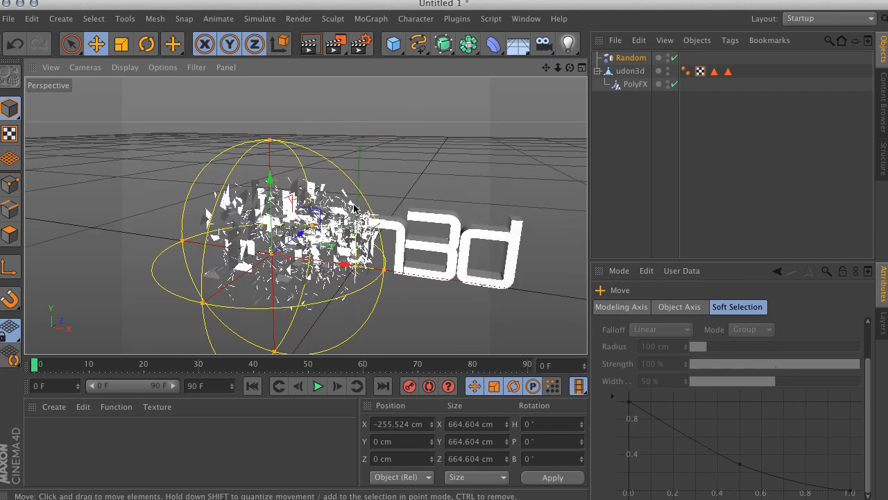
- Enable Scale with Uniform Scale in the Random effector's transform parameters and set the scale to 0.85
{"action": "left_click", "coordinate": [629, 59]}
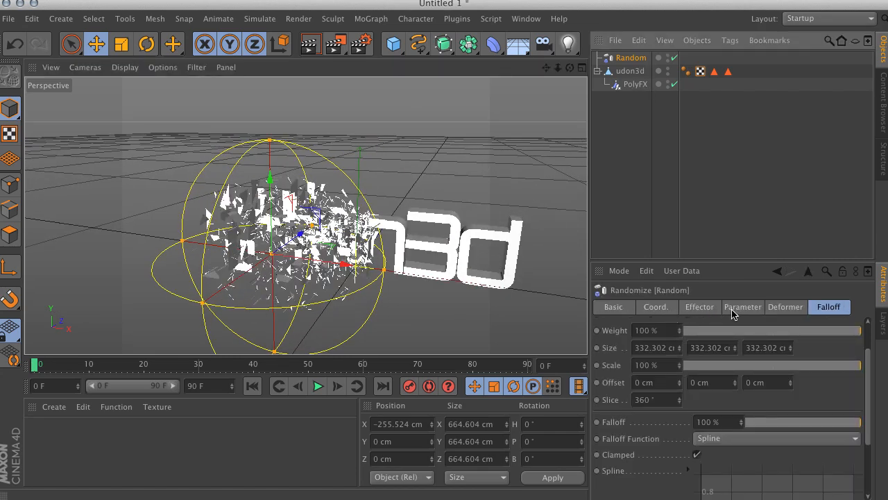
{"action": "left_click", "coordinate": [700, 307]}
{"action": "left_click", "coordinate": [744, 307]}
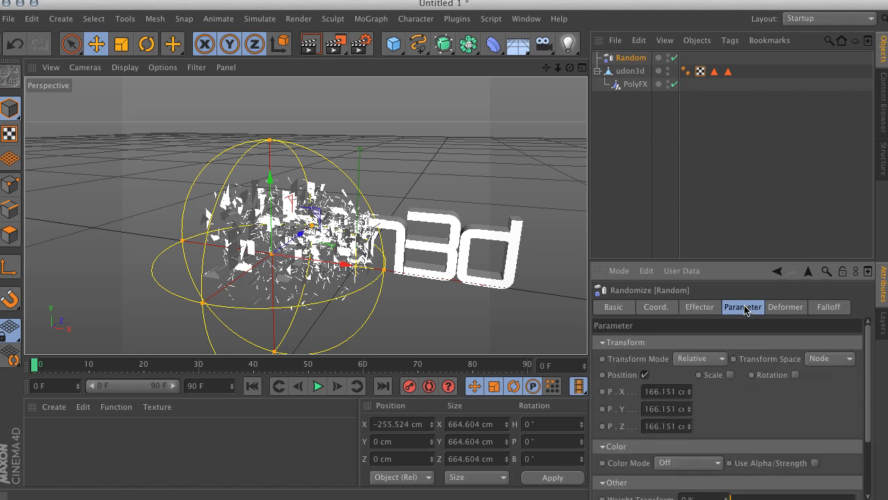
{"action": "left_click", "coordinate": [730, 375]}
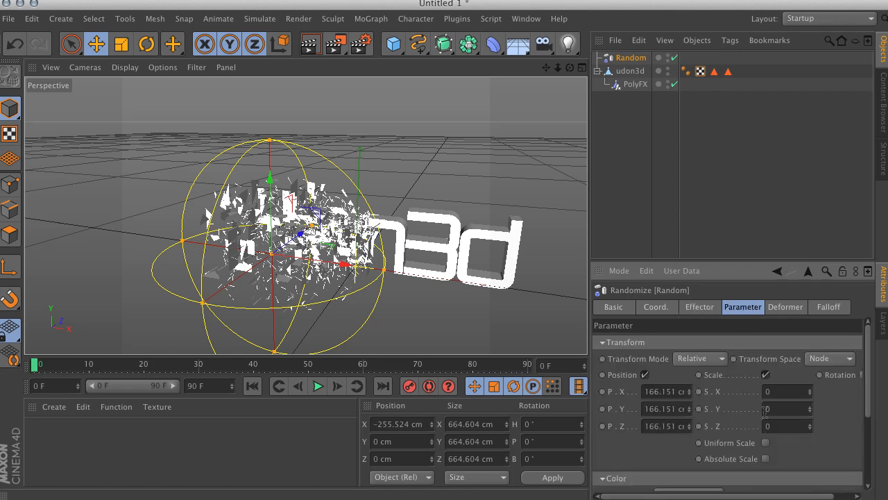
{"action": "left_click", "coordinate": [766, 443]}
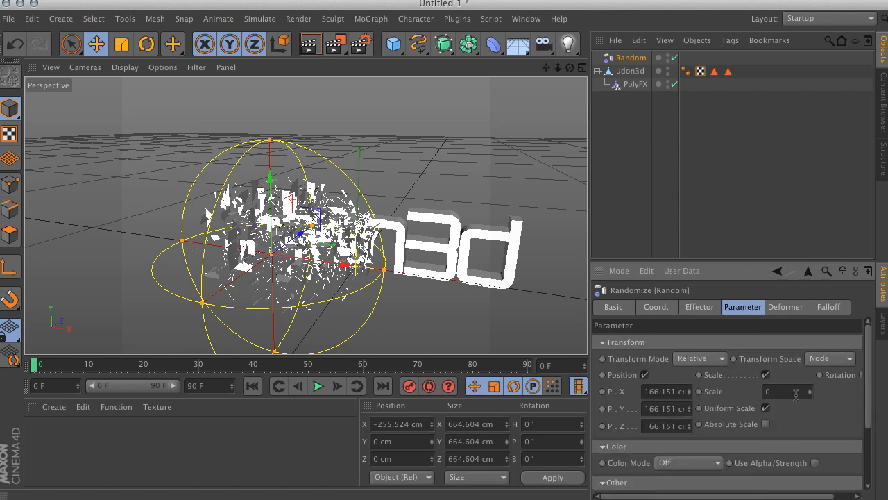
{"action": "left_click_drag", "start_coordinate": [810, 391], "coordinate": [810, 354]}
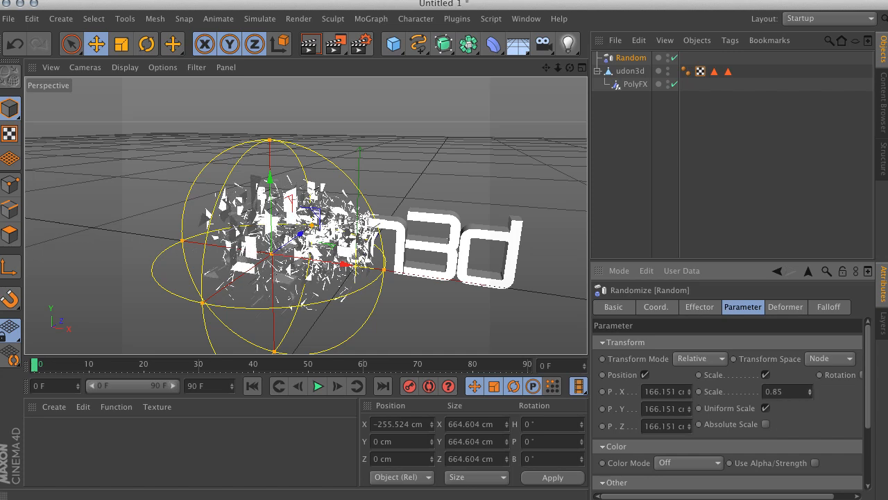
- Move the Random effector to about X -290 cm and enable Rotation in its transform parameters
{"action": "mouse_move", "coordinate": [350, 267]}
{"action": "left_mouse_down"}
{"action": "mouse_move", "coordinate": [185, 257]}
{"action": "mouse_move", "coordinate": [360, 258]}
{"action": "mouse_move", "coordinate": [263, 260]}
{"action": "mouse_move", "coordinate": [339, 260]}
{"action": "left_mouse_up"}
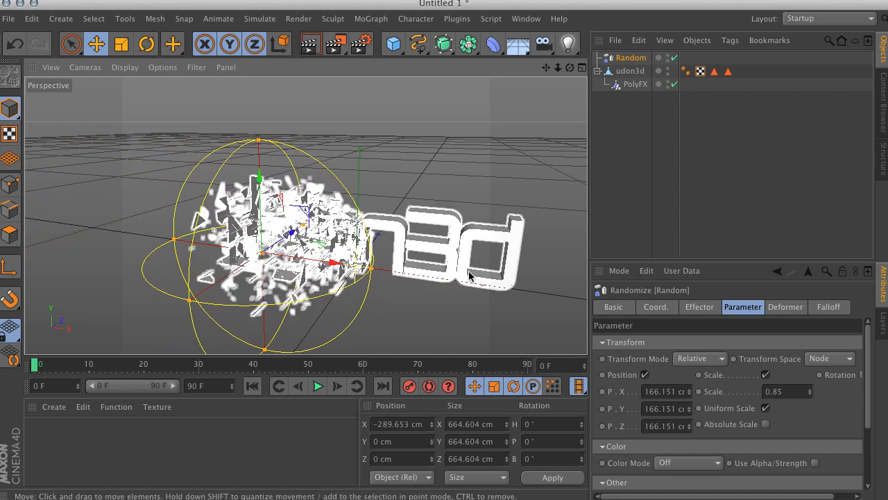
{"action": "left_click", "coordinate": [820, 376]}
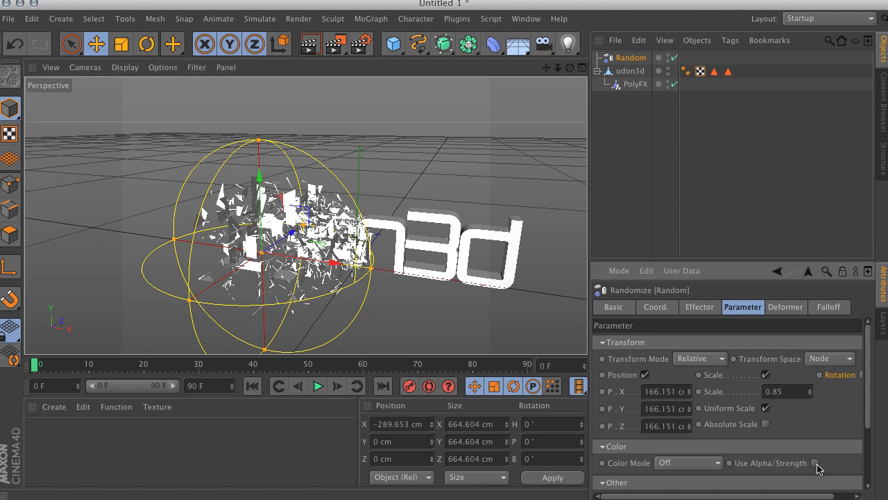
{"action": "left_click_drag", "start_coordinate": [805, 497], "coordinate": [825, 497]}
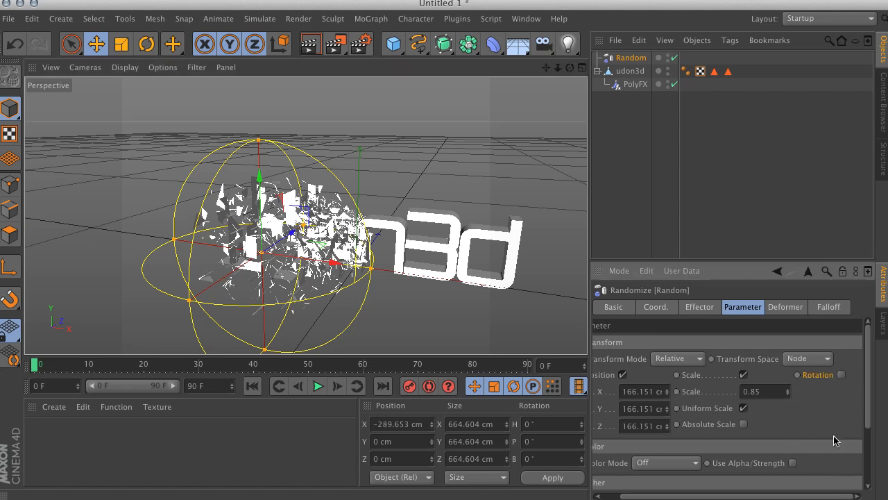
{"action": "left_click", "coordinate": [841, 376]}
{"action": "left_click_drag", "start_coordinate": [814, 497], "coordinate": [842, 497]}
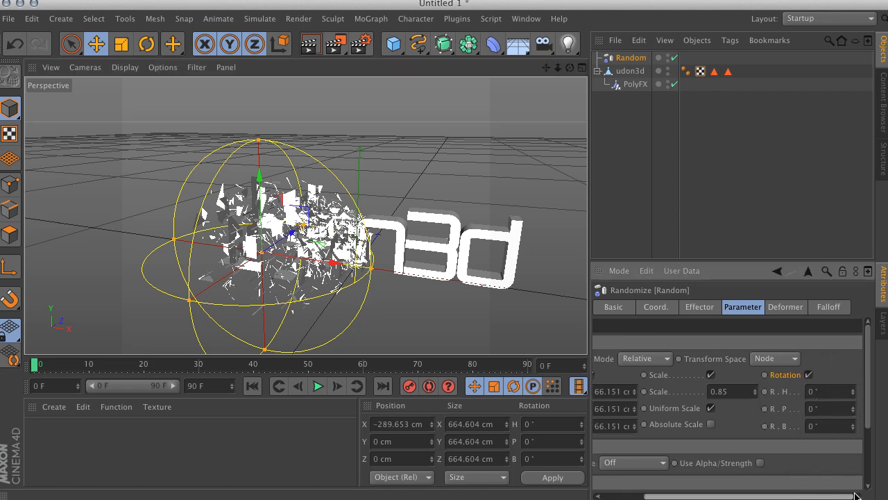
- Move the Random effector along X to about -770 cm, clear of the lettering
{"action": "left_click_drag", "start_coordinate": [327, 181], "coordinate": [309, 149], "text": "alt"}
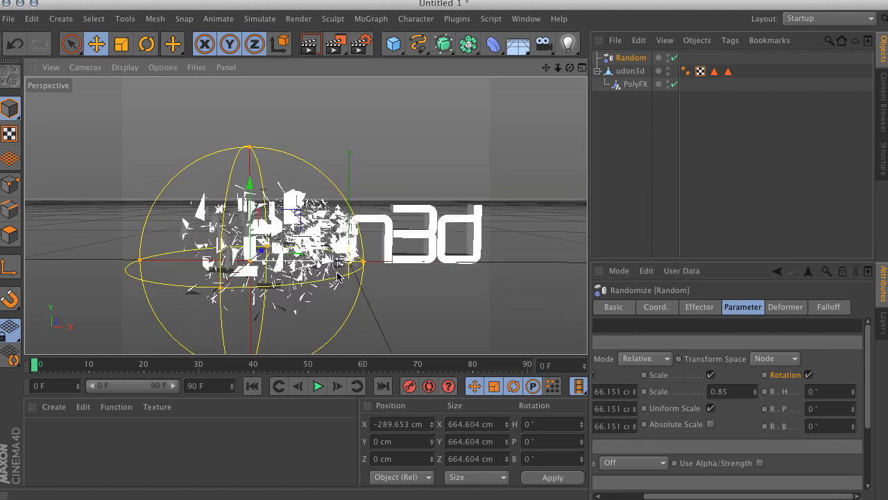
{"action": "left_click_drag", "start_coordinate": [330, 263], "coordinate": [165, 260]}
{"action": "left_click_drag", "start_coordinate": [290, 202], "coordinate": [287, 206], "text": "alt"}
{"action": "right_click_drag", "start_coordinate": [287, 206], "coordinate": [295, 214], "text": "alt"}
{"action": "left_click_drag", "start_coordinate": [296, 214], "coordinate": [303, 231], "text": "alt"}
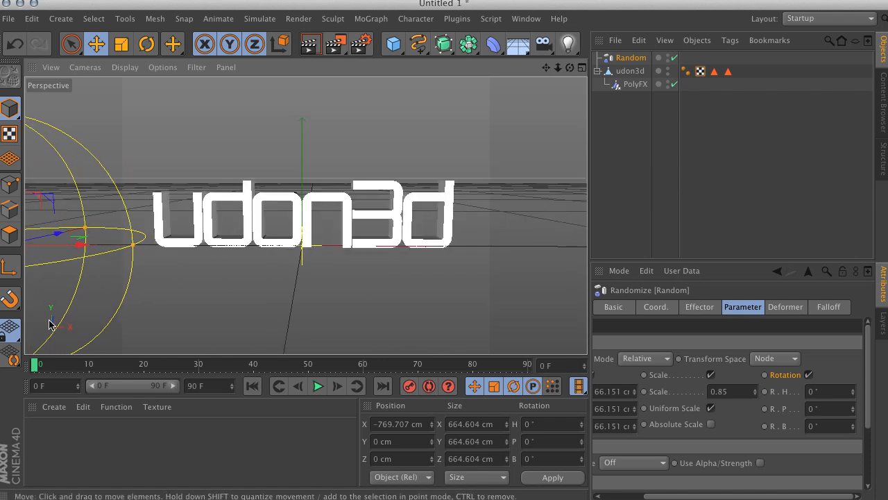
- Move the Random effector to about X -212 cm and set its rotation to H 353°, P 228° and B 884°
{"action": "left_click", "coordinate": [852, 429]}
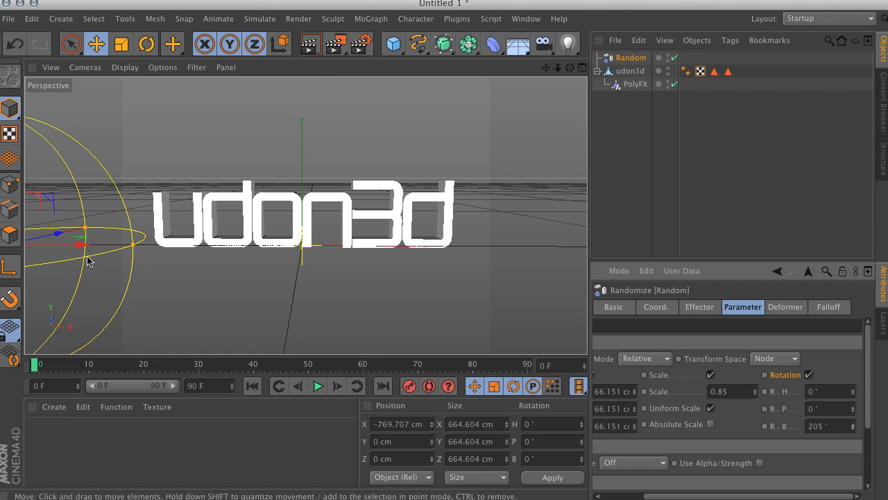
{"action": "left_click_drag", "start_coordinate": [82, 244], "coordinate": [326, 254]}
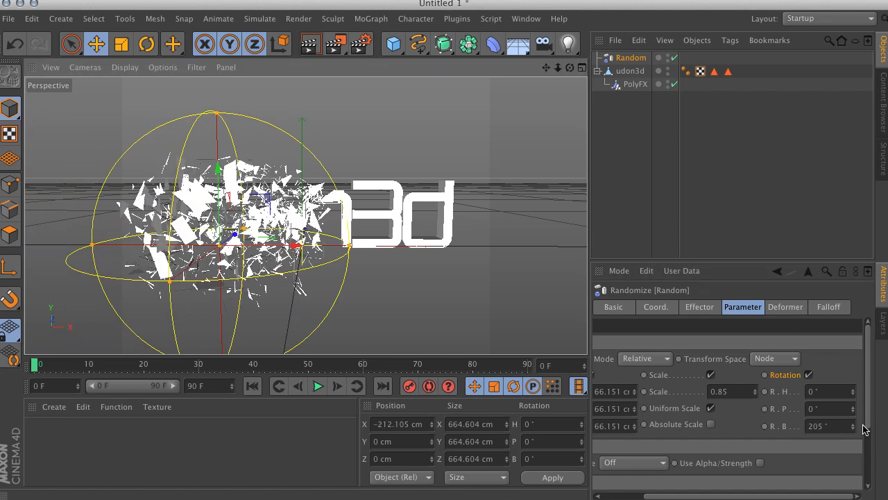
{"action": "left_click_drag", "start_coordinate": [854, 429], "coordinate": [854, 416]}
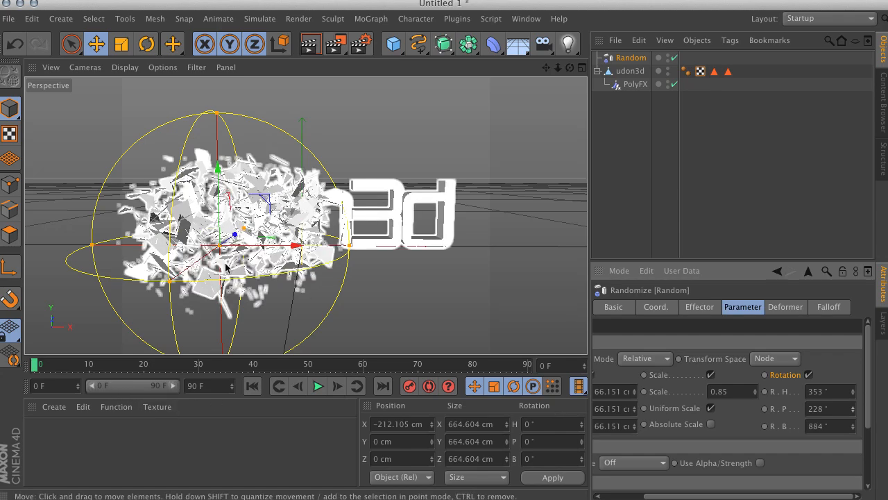
- Slide the Random effector out of the lettering and back in along X, leaving it at about X -279 cm
{"action": "left_click_drag", "start_coordinate": [299, 250], "coordinate": [179, 247]}
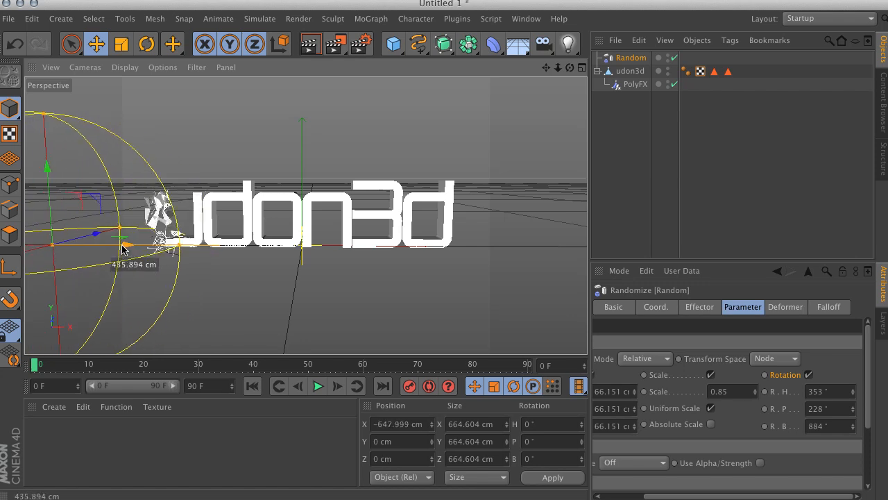
{"action": "left_click_drag", "start_coordinate": [285, 185], "coordinate": [256, 166], "text": "alt"}
{"action": "middle_click_drag", "start_coordinate": [257, 169], "coordinate": [279, 194], "text": "alt"}
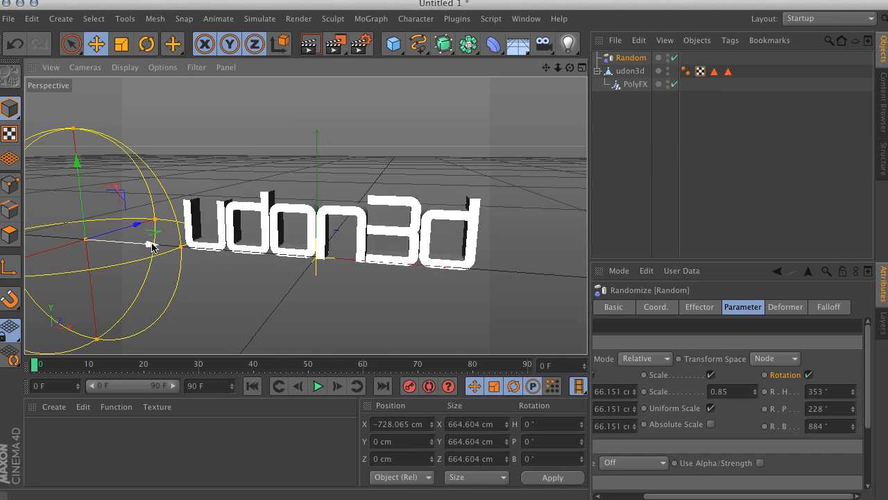
{"action": "left_click_drag", "start_coordinate": [150, 245], "coordinate": [278, 252]}
{"action": "right_click_drag", "start_coordinate": [237, 196], "coordinate": [338, 229], "text": "alt"}
{"action": "left_click_drag", "start_coordinate": [338, 230], "coordinate": [320, 209], "text": "alt"}
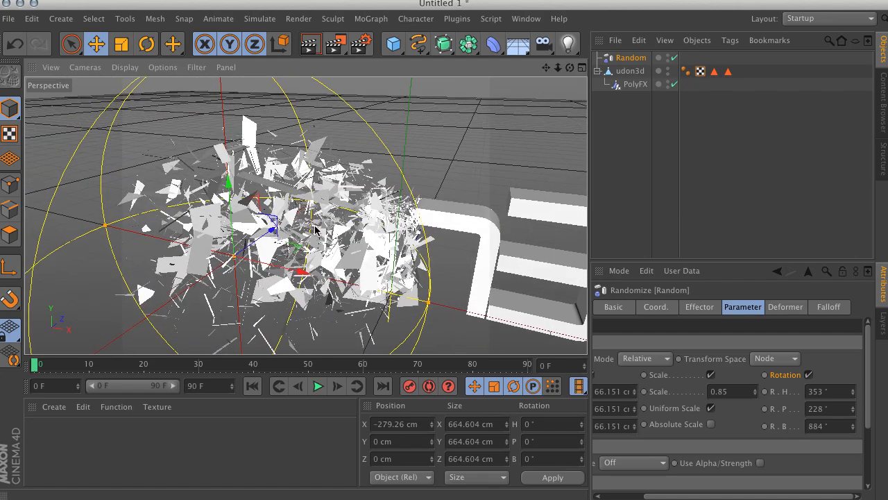
- Deselect the Random effector and examine the scattered fragments up close from several angles
{"action": "left_click", "coordinate": [524, 139]}
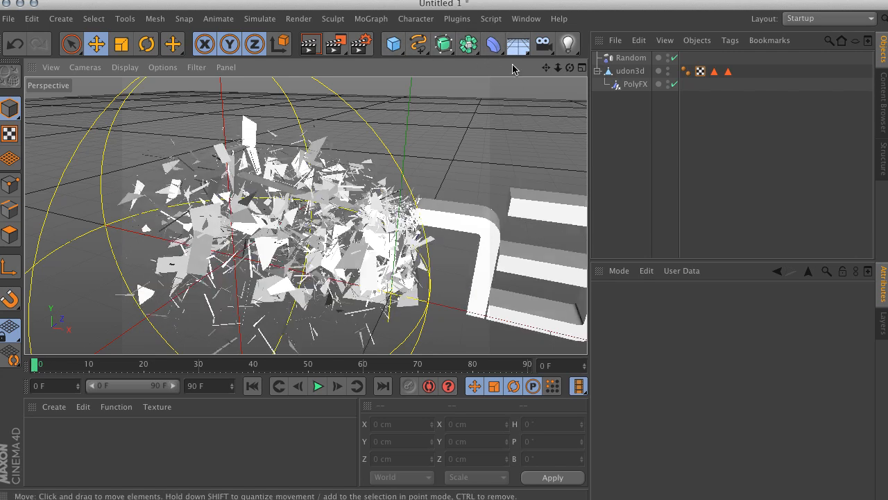
{"action": "left_click_drag", "start_coordinate": [363, 160], "coordinate": [453, 102], "text": "alt"}
{"action": "scroll", "coordinate": [280, 152], "scroll_direction": "up", "scroll_amount": 5}
{"action": "scroll", "coordinate": [280, 152], "scroll_direction": "up", "scroll_amount": 3}
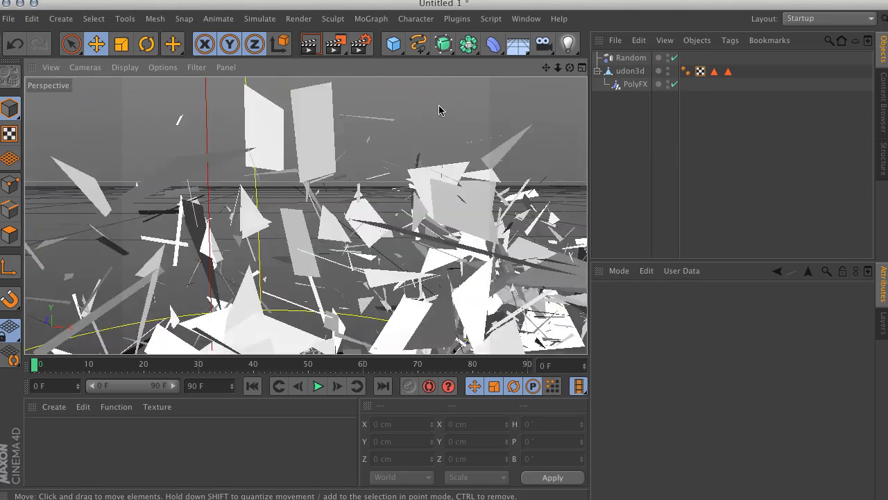
{"action": "scroll", "coordinate": [417, 132], "scroll_direction": "down", "scroll_amount": 8}
{"action": "scroll", "coordinate": [427, 151], "scroll_direction": "up", "scroll_amount": 4}
{"action": "left_click_drag", "start_coordinate": [434, 150], "coordinate": [434, 168], "text": "alt"}
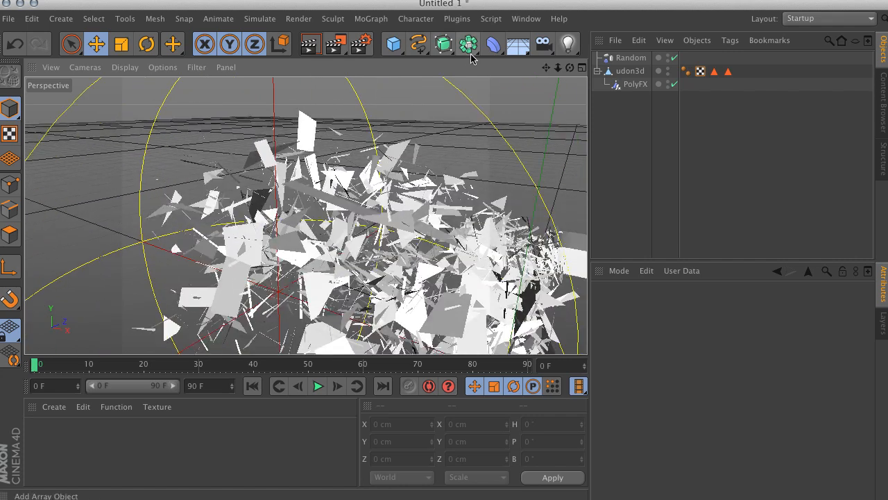
- Add an Explosion FX deformer and make it a child of udon3d, above PolyFX
{"action": "left_click", "coordinate": [496, 44]}
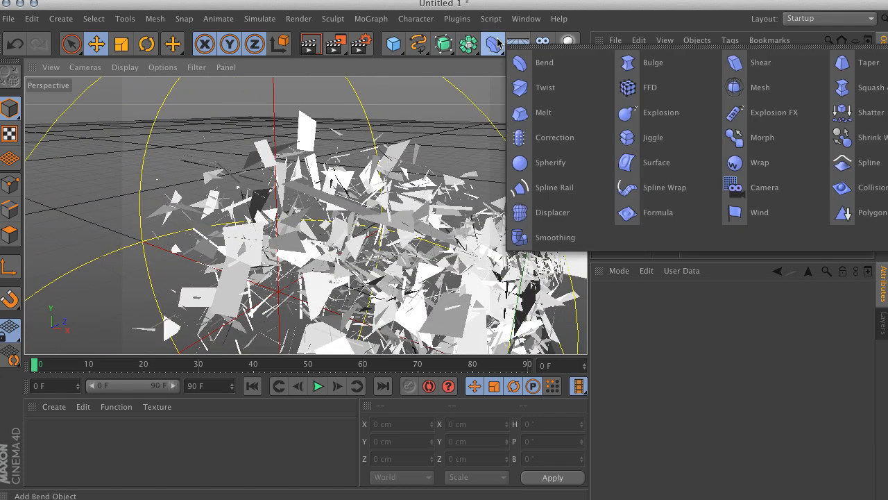
{"action": "left_click", "coordinate": [761, 117]}
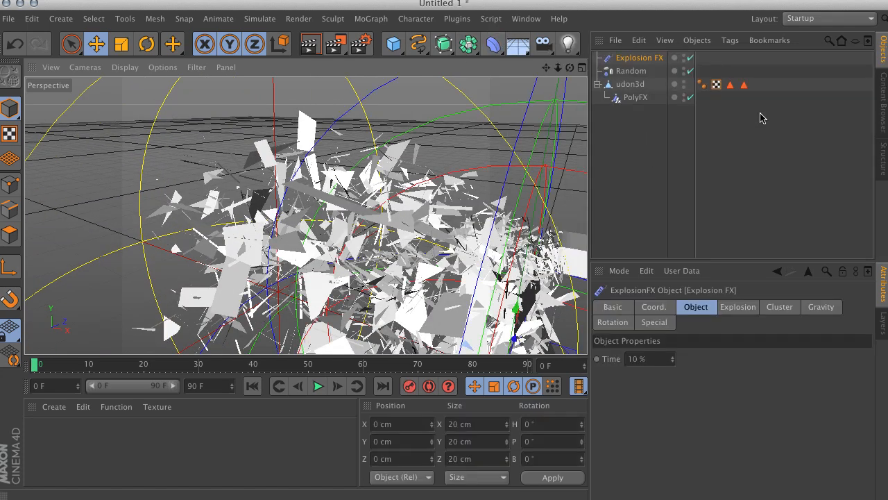
{"action": "scroll", "coordinate": [462, 124], "scroll_direction": "down", "scroll_amount": 5}
{"action": "left_click_drag", "start_coordinate": [461, 127], "coordinate": [427, 92], "text": "alt"}
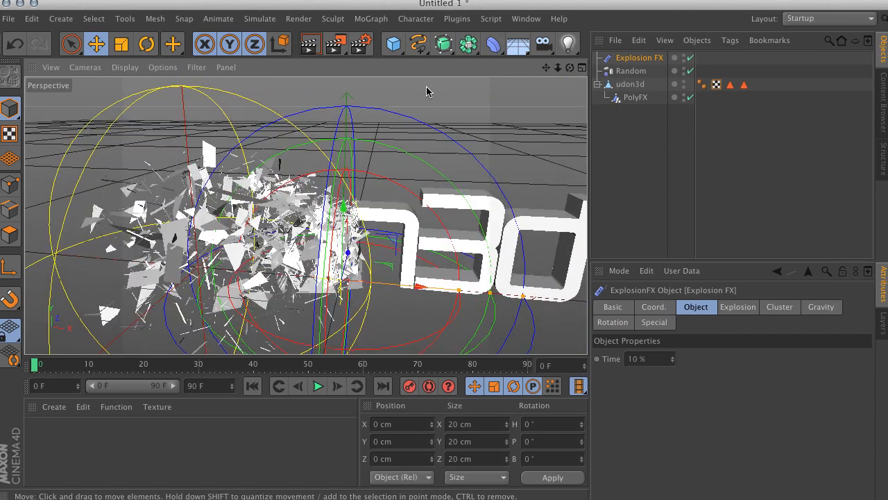
{"action": "left_click", "coordinate": [447, 93]}
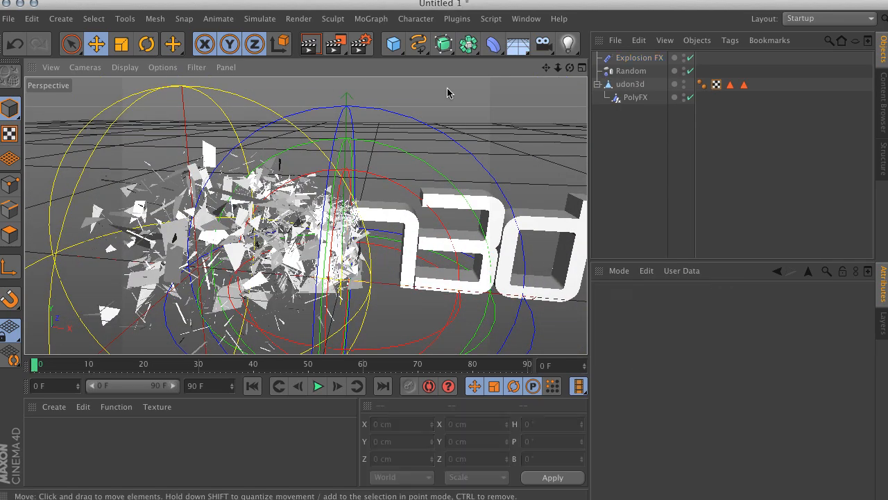
{"action": "left_click", "coordinate": [631, 59]}
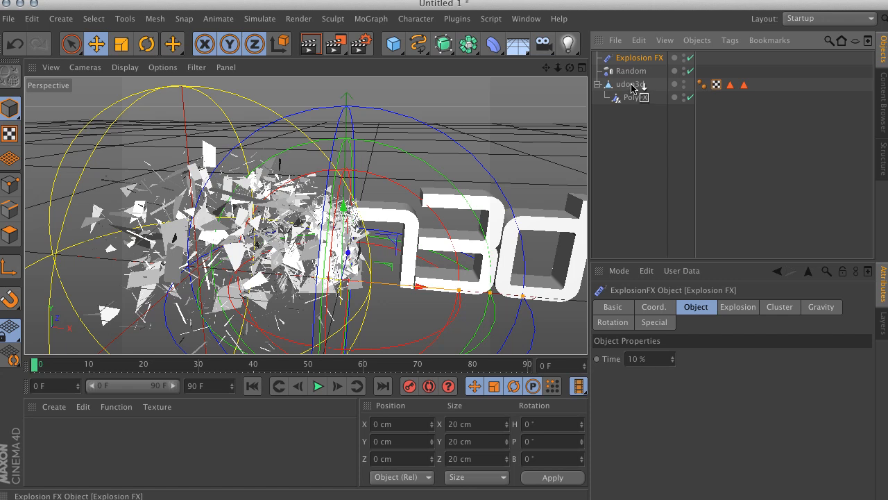
{"action": "left_click_drag", "start_coordinate": [633, 87], "coordinate": [633, 87]}
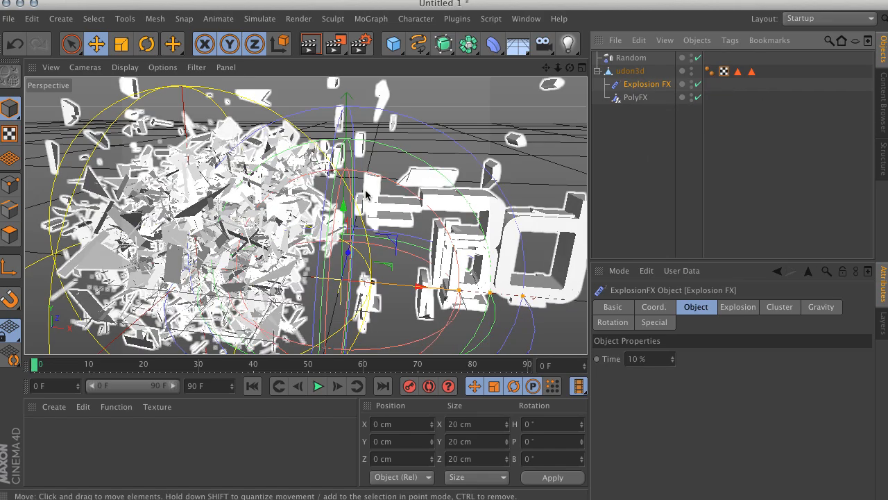
- Try moving the Explosion FX deformer to about X -12, Y -18, Z 59 cm, and undo the move
{"action": "left_click_drag", "start_coordinate": [248, 191], "coordinate": [292, 237], "text": "alt"}
{"action": "right_click_drag", "start_coordinate": [292, 237], "coordinate": [350, 176], "text": "alt"}
{"action": "middle_click_drag", "start_coordinate": [350, 176], "coordinate": [232, 99], "text": "alt"}
{"action": "left_click_drag", "start_coordinate": [368, 170], "coordinate": [397, 181]}
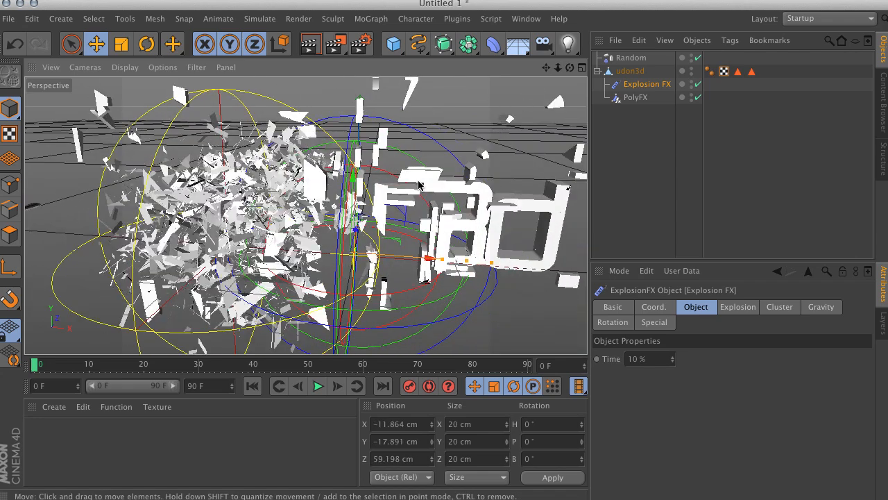
{"action": "key", "text": "ctrl+z"}
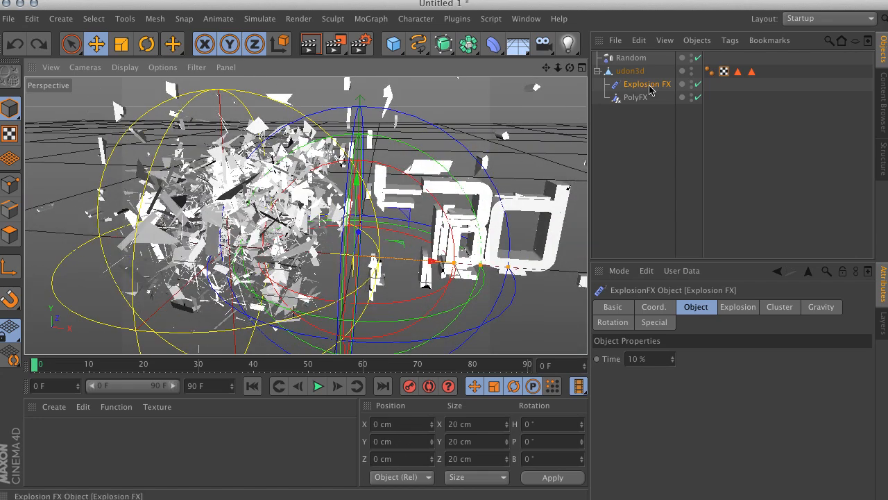
- Move the Explosion FX deformer down to about Y -1007 cm, far below the lettering
{"action": "key", "text": "r"}
{"action": "key", "text": "t"}
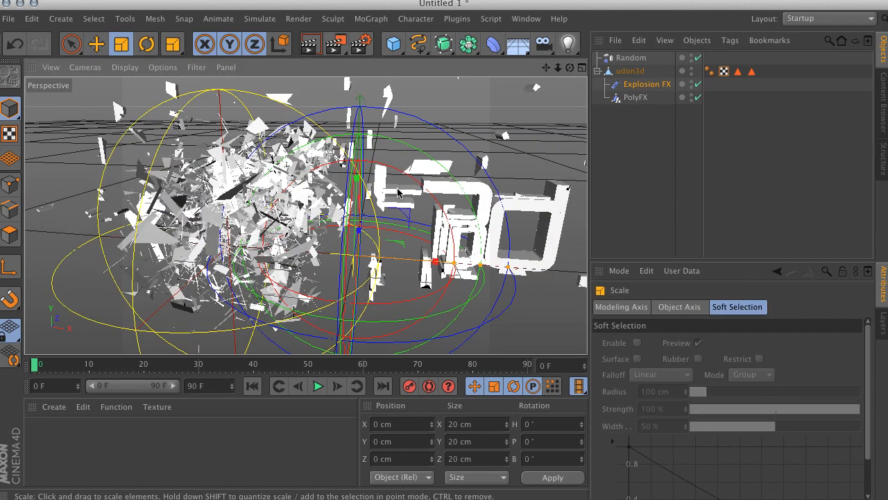
{"action": "key", "text": "e"}
{"action": "left_click_drag", "start_coordinate": [359, 182], "coordinate": [352, 498]}
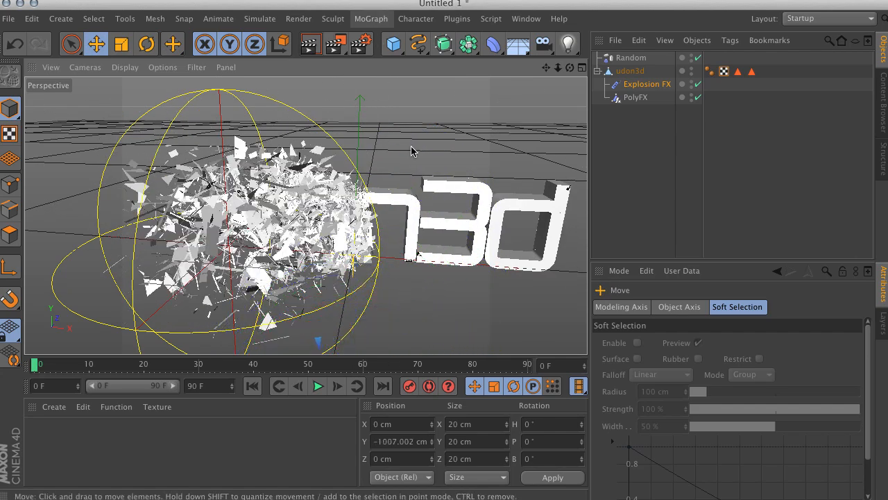
{"action": "middle_click_drag", "start_coordinate": [407, 255], "coordinate": [333, 41], "text": "alt"}
{"action": "middle_click_drag", "start_coordinate": [328, 197], "coordinate": [472, 432], "text": "alt"}
{"action": "right_click_drag", "start_coordinate": [173, 168], "coordinate": [285, 166], "text": "alt"}
{"action": "left_click_drag", "start_coordinate": [286, 166], "coordinate": [183, 132], "text": "alt"}
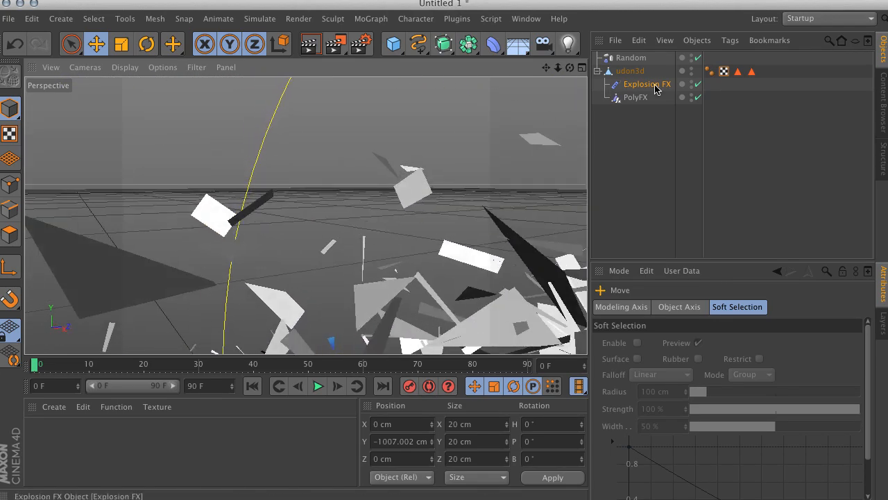
- Try a cluster thickness of 60 cm on the Explosion FX deformer and undo the change
{"action": "left_click", "coordinate": [620, 86]}
{"action": "left_click_drag", "start_coordinate": [213, 245], "coordinate": [329, 203], "text": "alt"}
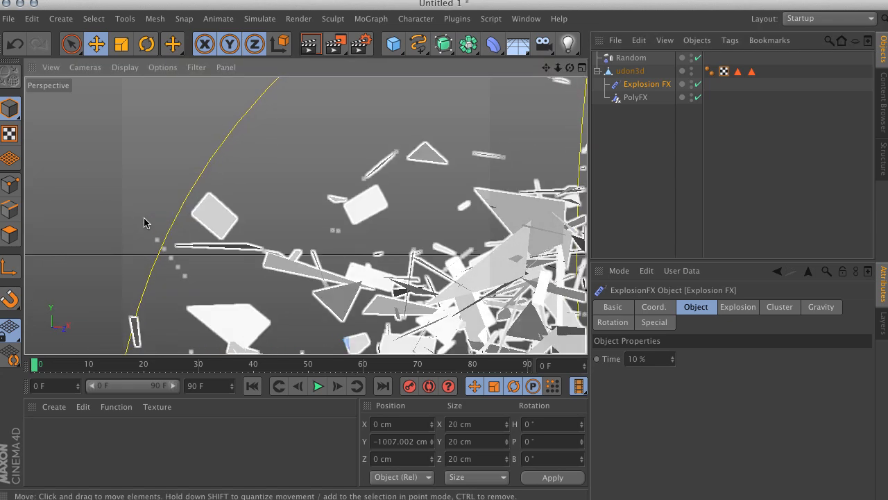
{"action": "mouse_move", "coordinate": [163, 222]}
{"action": "left_mouse_down", "text": "alt"}
{"action": "mouse_move", "coordinate": [258, 229]}
{"action": "mouse_move", "coordinate": [284, 215]}
{"action": "mouse_move", "coordinate": [276, 226]}
{"action": "mouse_move", "coordinate": [262, 192]}
{"action": "mouse_move", "coordinate": [257, 202]}
{"action": "mouse_move", "coordinate": [496, 126]}
{"action": "left_mouse_up", "text": "alt"}
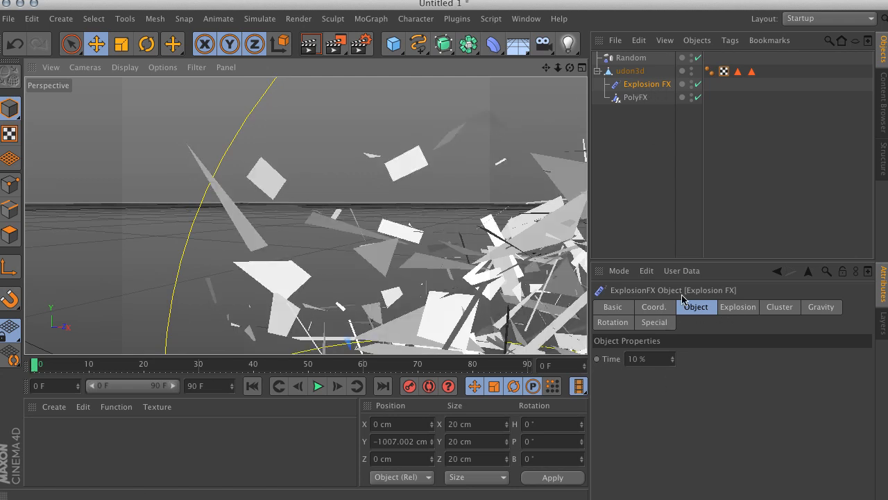
{"action": "left_click", "coordinate": [735, 314]}
{"action": "left_click", "coordinate": [775, 314]}
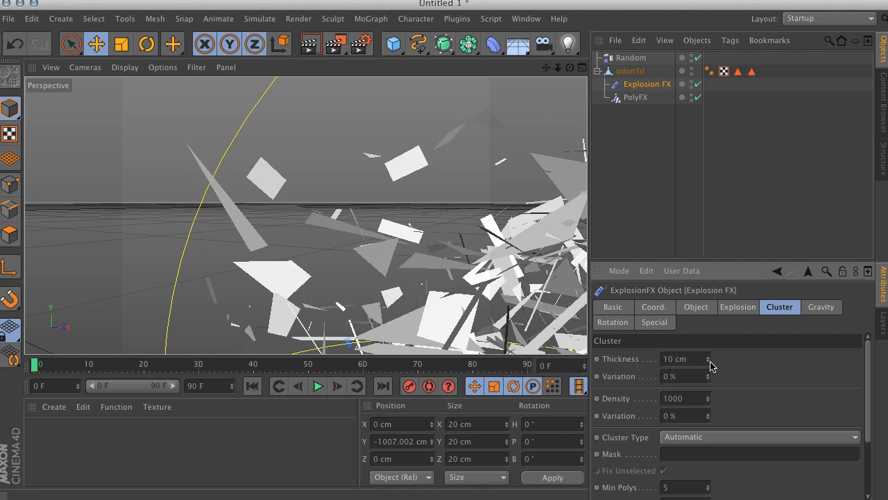
{"action": "mouse_move", "coordinate": [708, 358]}
{"action": "left_mouse_down"}
{"action": "mouse_move", "coordinate": [708, 305]}
{"action": "mouse_move", "coordinate": [710, 362]}
{"action": "left_mouse_up"}
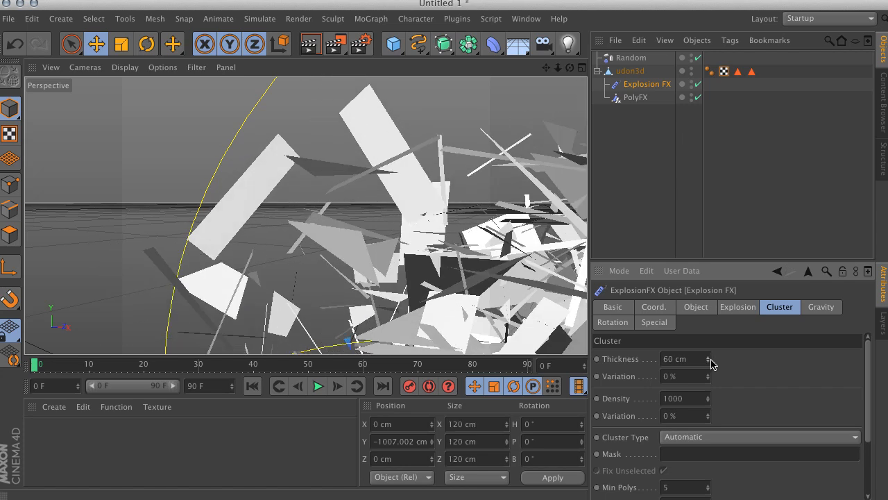
{"action": "key", "text": "super+z"}
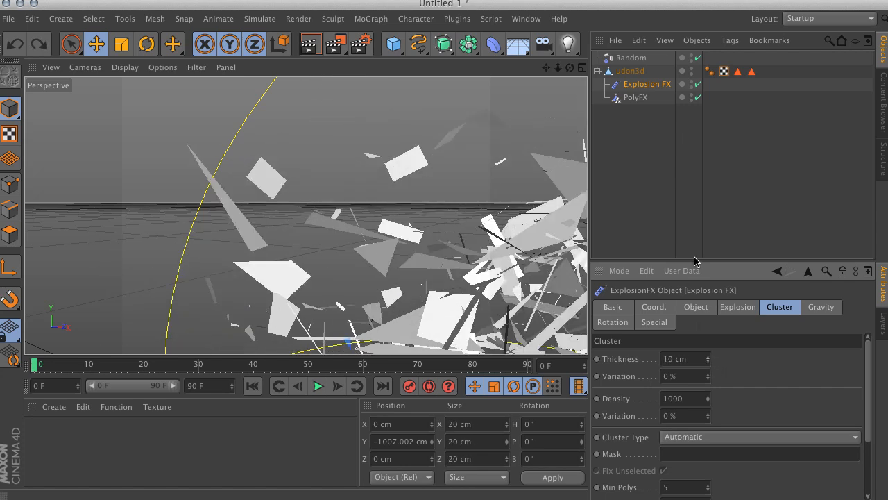
- Reorder the children of udon3d so that PolyFX comes before Explosion FX
{"action": "left_click", "coordinate": [634, 84]}
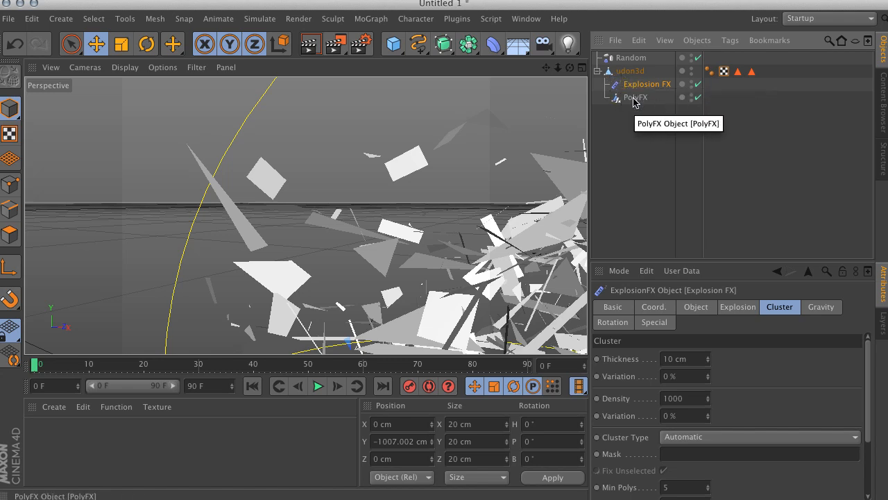
{"action": "left_click", "coordinate": [633, 100]}
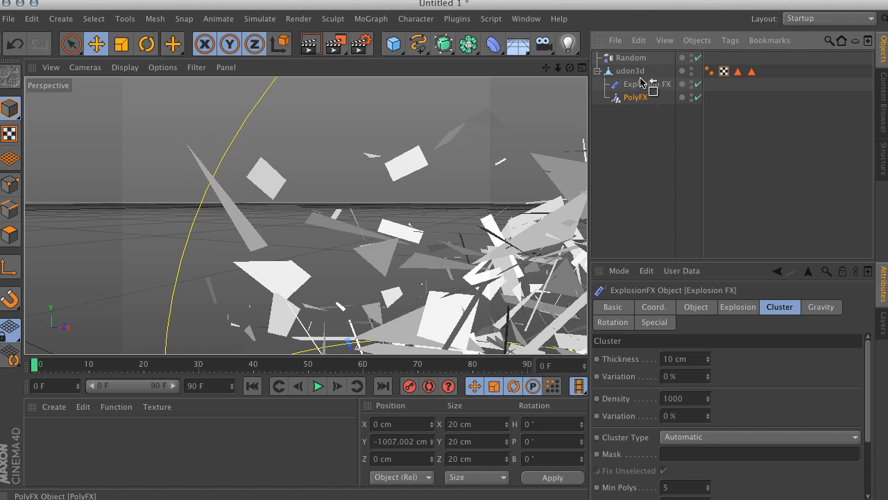
{"action": "left_click_drag", "start_coordinate": [642, 75], "coordinate": [641, 75]}
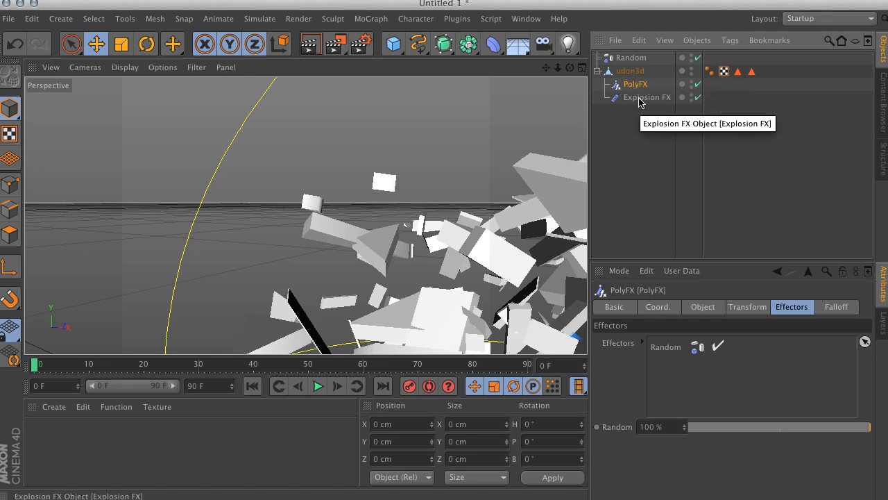
{"action": "left_click_drag", "start_coordinate": [391, 182], "coordinate": [377, 223], "text": "alt"}
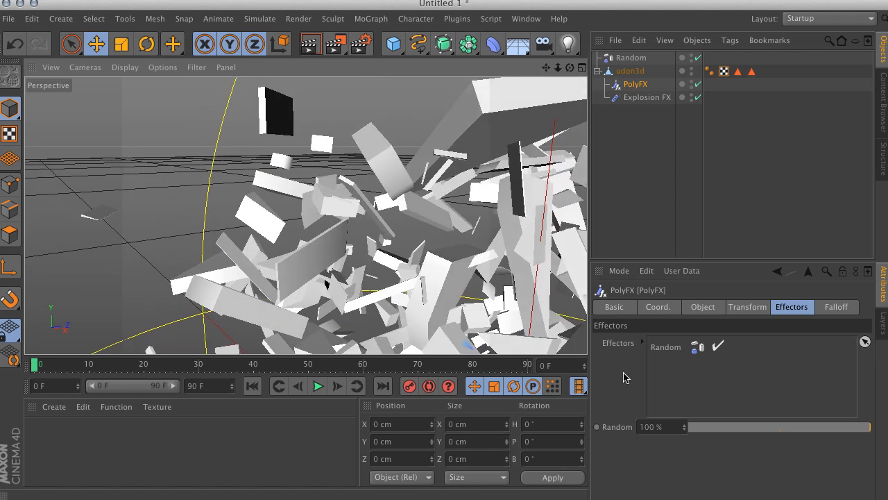
- Set the cluster thickness of the Explosion FX deformer to 2 cm and examine the fragments from several angles
{"action": "left_click", "coordinate": [649, 97]}
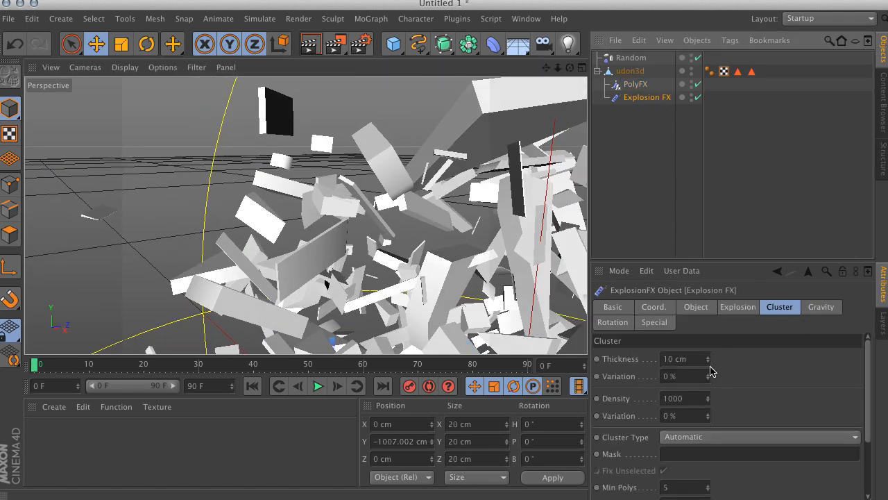
{"action": "left_click_drag", "start_coordinate": [708, 359], "coordinate": [674, 359]}
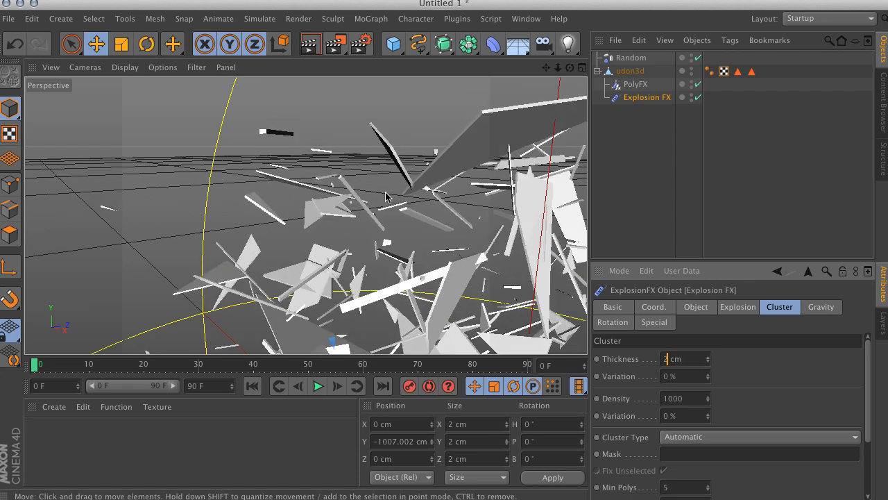
{"action": "key", "text": "Return"}
{"action": "right_click_drag", "start_coordinate": [396, 183], "coordinate": [250, 156], "text": "alt"}
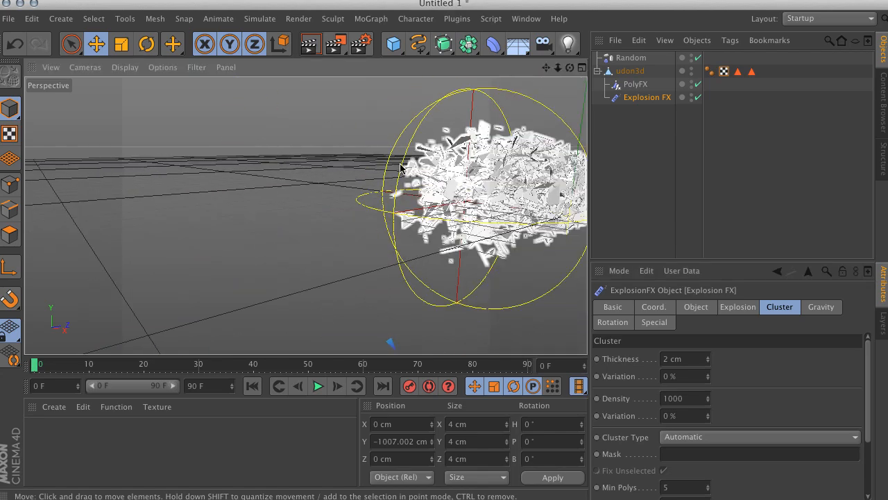
{"action": "left_click_drag", "start_coordinate": [250, 156], "coordinate": [304, 162], "text": "alt"}
{"action": "left_click", "coordinate": [303, 163]}
{"action": "middle_click_drag", "start_coordinate": [403, 154], "coordinate": [269, 216], "text": "alt"}
{"action": "left_click_drag", "start_coordinate": [269, 218], "coordinate": [355, 186], "text": "alt"}
{"action": "right_click_drag", "start_coordinate": [394, 134], "coordinate": [462, 127], "text": "alt"}
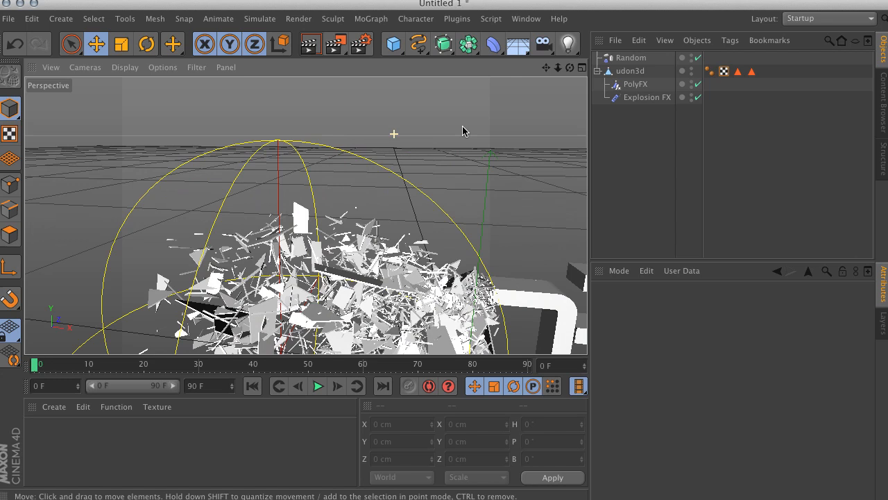
- Set the cluster thickness of the Explosion FX deformer to 3 cm and check the whole lettering
{"action": "left_click", "coordinate": [637, 98]}
{"action": "left_click", "coordinate": [666, 359]}
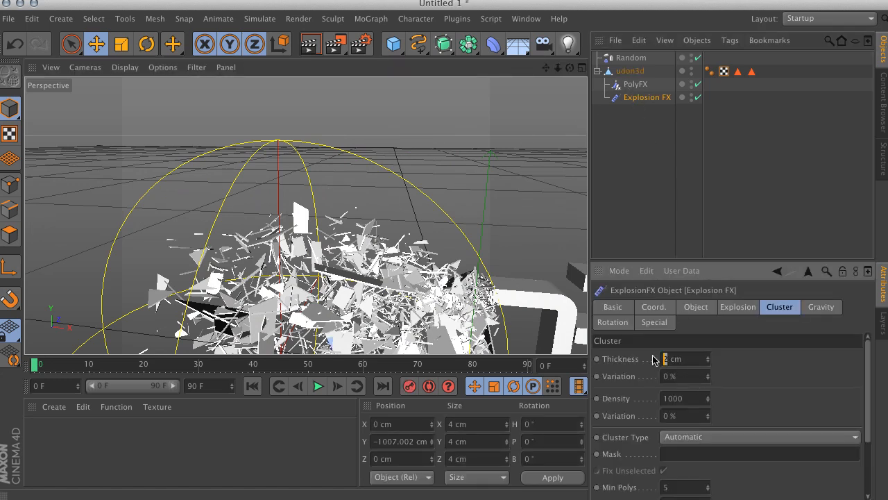
{"action": "type", "text": "3"}
{"action": "key", "text": "Return"}
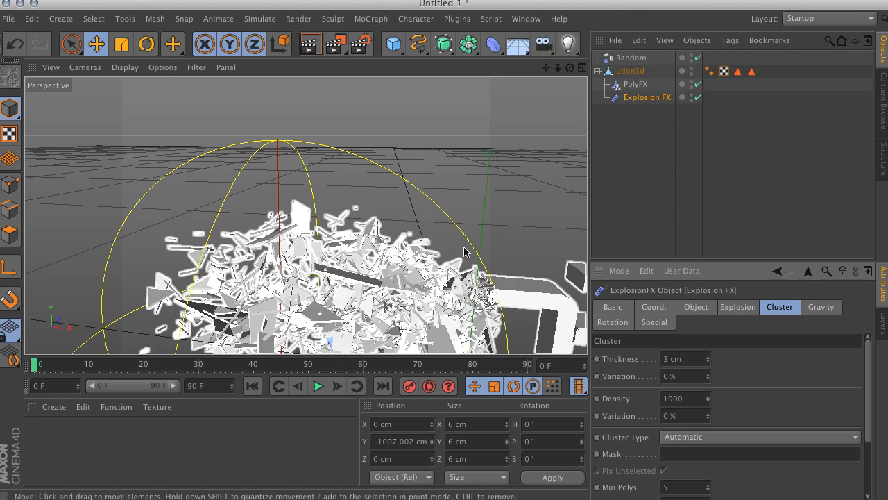
{"action": "left_click_drag", "start_coordinate": [534, 148], "coordinate": [499, 158], "text": "alt"}
{"action": "left_click", "coordinate": [406, 130]}
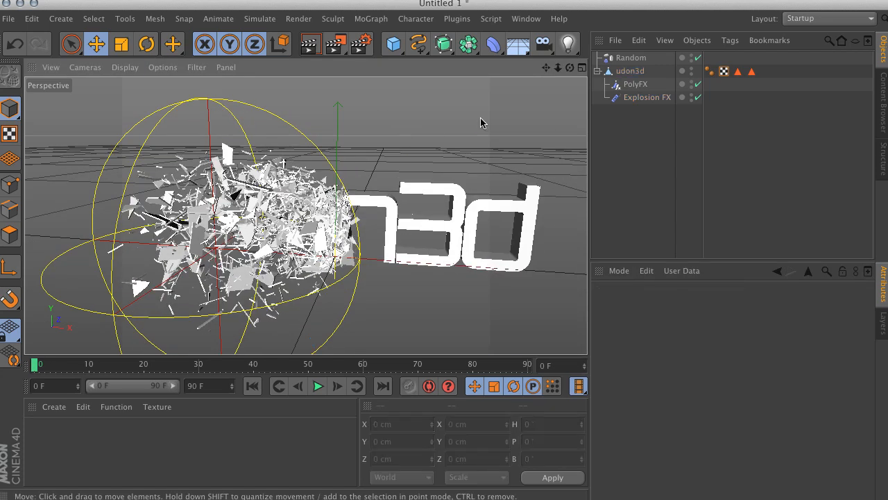
- Set the cluster thickness of the Explosion FX deformer to 5 cm and deselect it
{"action": "left_click", "coordinate": [642, 98]}
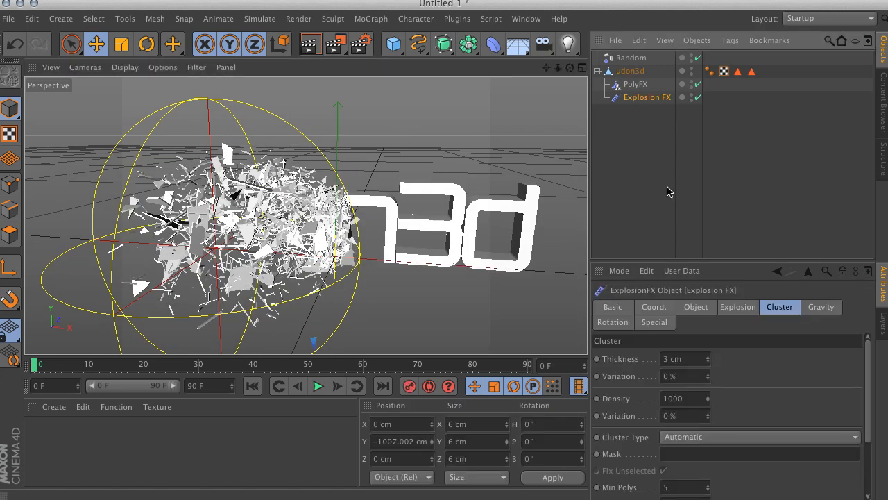
{"action": "left_click", "coordinate": [669, 359]}
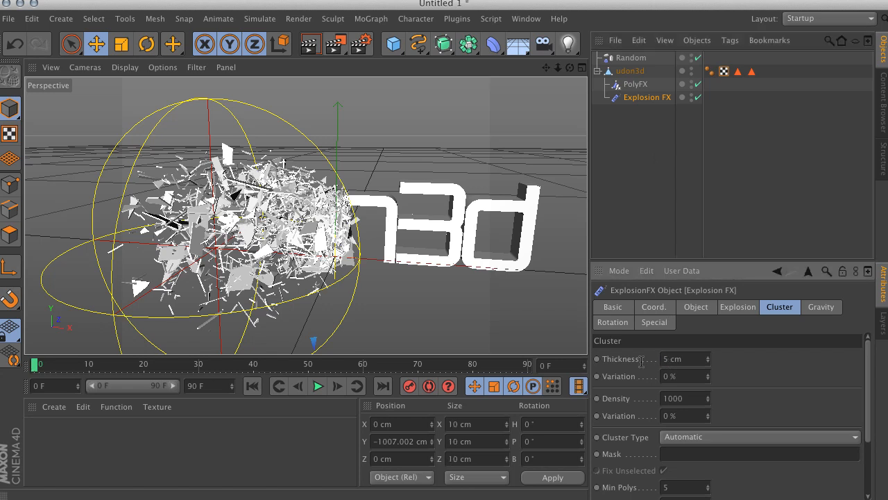
{"action": "type", "text": "5"}
{"action": "key", "text": "Return"}
{"action": "left_click", "coordinate": [417, 141]}
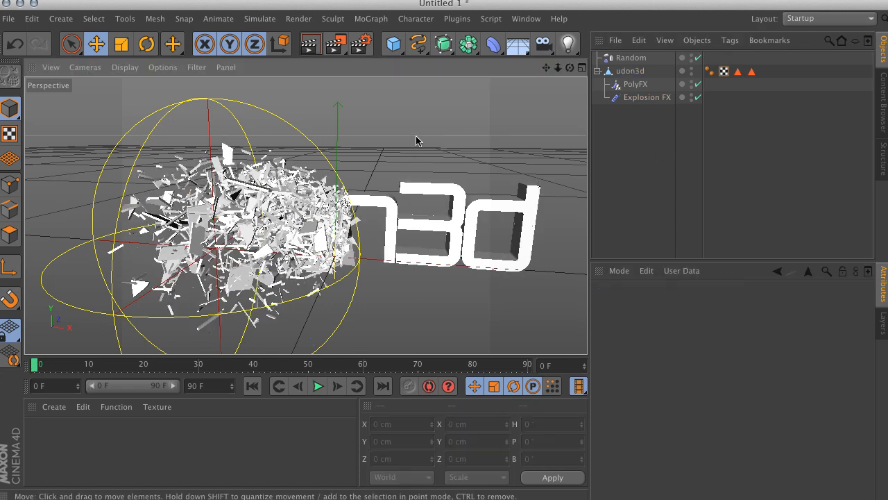
- Try moving the Random effector along the lettering and undo the move
{"action": "left_click", "coordinate": [644, 60]}
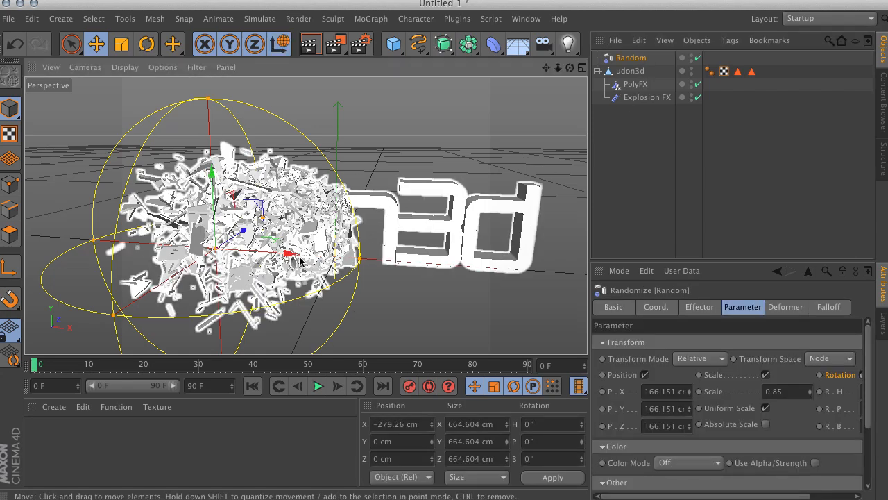
{"action": "mouse_move", "coordinate": [283, 256]}
{"action": "left_mouse_down"}
{"action": "mouse_move", "coordinate": [171, 244]}
{"action": "mouse_move", "coordinate": [273, 242]}
{"action": "left_mouse_up"}
{"action": "key", "text": "super+z"}
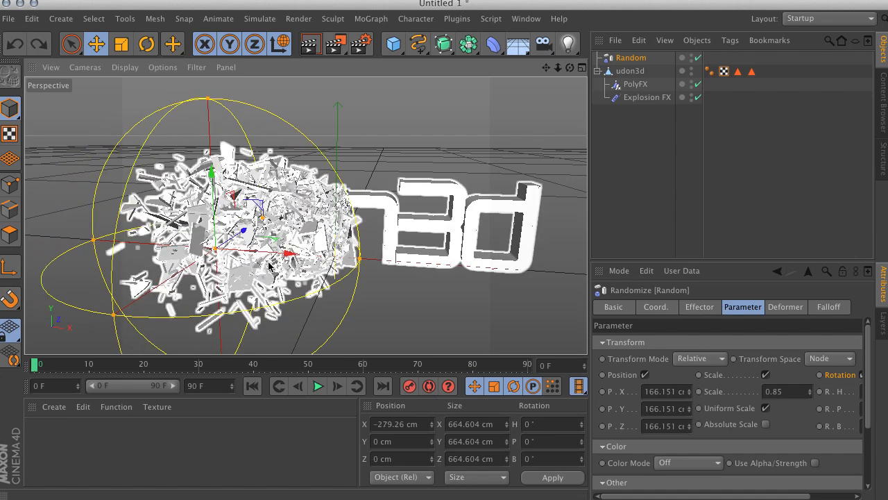
- Slide the Random effector back and forth along X through the lettering, between about -702 and 60 cm
{"action": "left_click_drag", "start_coordinate": [270, 256], "coordinate": [399, 215]}
{"action": "left_click_drag", "start_coordinate": [270, 215], "coordinate": [414, 216]}
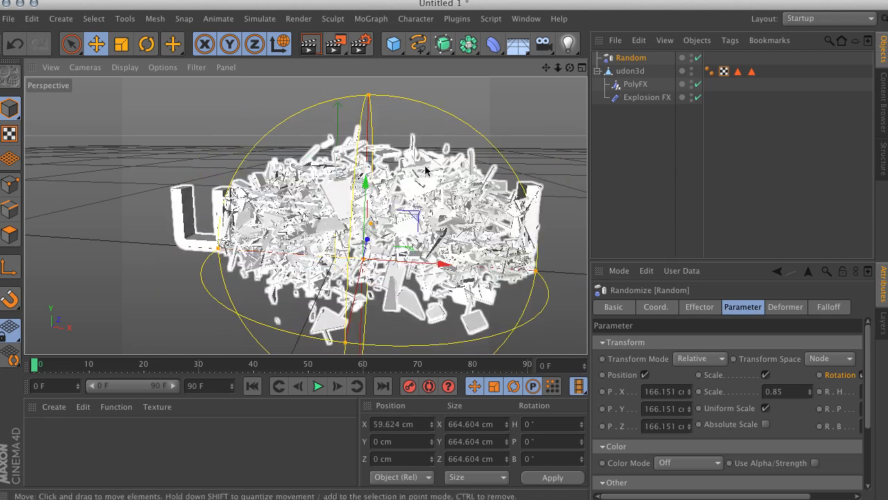
{"action": "left_click_drag", "start_coordinate": [449, 264], "coordinate": [121, 239]}
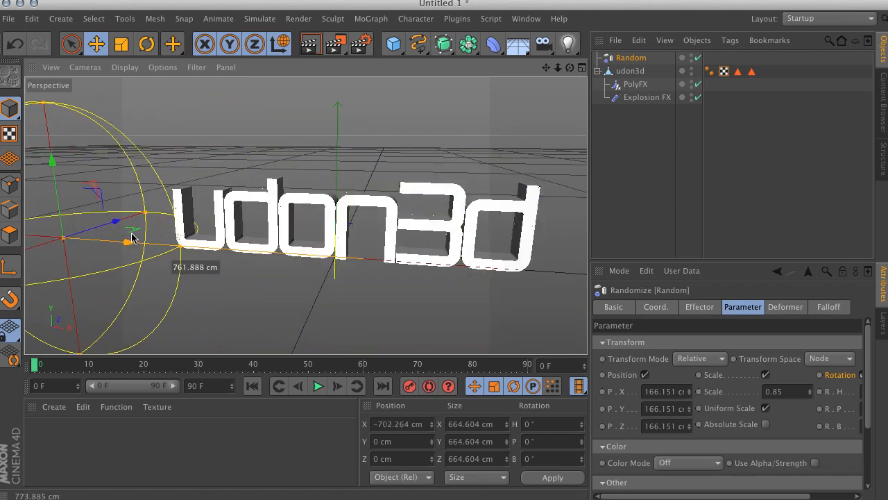
{"action": "left_click_drag", "start_coordinate": [341, 223], "coordinate": [347, 219], "text": "alt"}
{"action": "left_click_drag", "start_coordinate": [105, 254], "coordinate": [352, 246]}
{"action": "left_click_drag", "start_coordinate": [267, 250], "coordinate": [180, 231]}
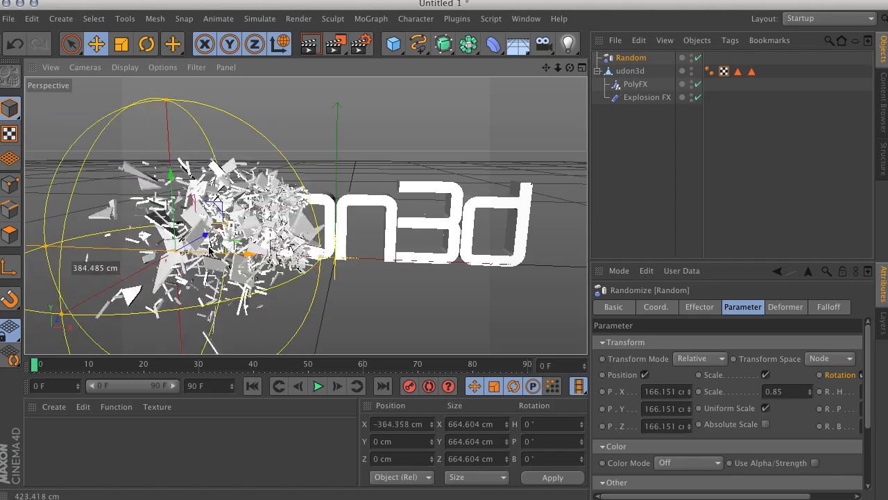
- Move the Random effector into the middle of the lettering, to about X 18 cm and Y 91 cm
{"action": "left_click_drag", "start_coordinate": [412, 239], "coordinate": [358, 191]}
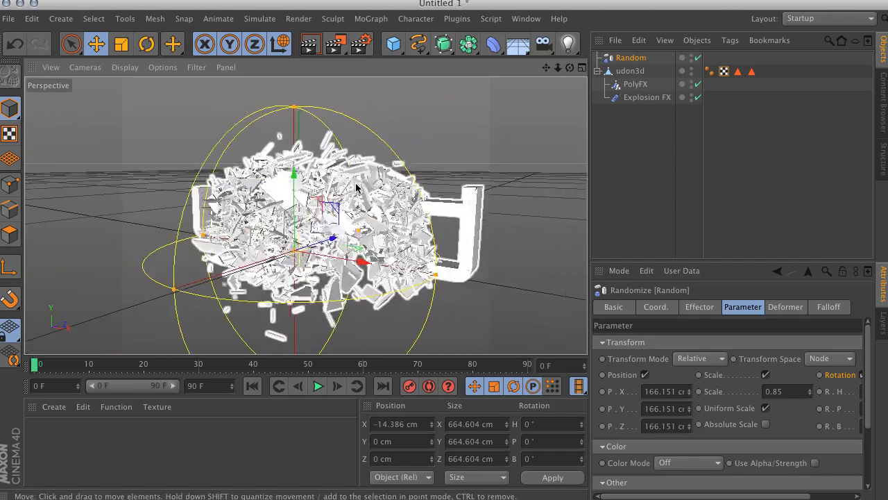
{"action": "right_click_drag", "start_coordinate": [359, 191], "coordinate": [389, 197], "text": "alt"}
{"action": "mouse_move", "coordinate": [388, 197]}
{"action": "left_mouse_down", "text": "alt"}
{"action": "mouse_move", "coordinate": [372, 196]}
{"action": "mouse_move", "coordinate": [406, 199]}
{"action": "left_mouse_up", "text": "alt"}
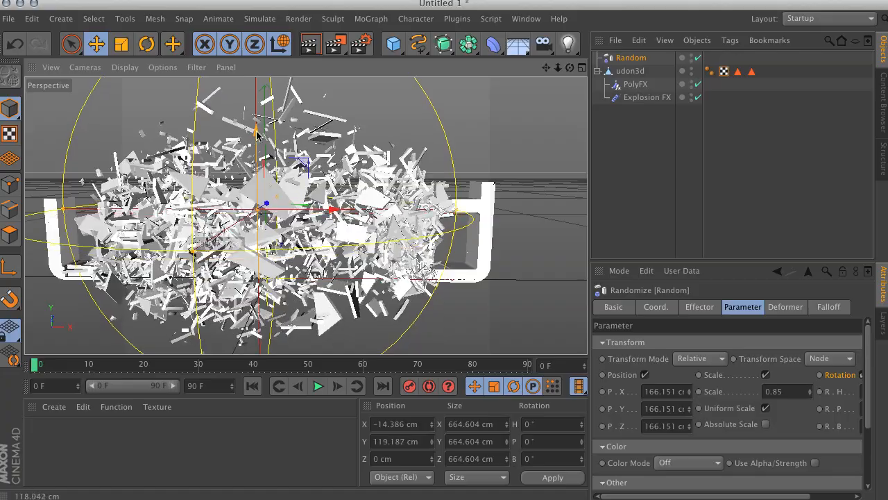
{"action": "left_click_drag", "start_coordinate": [256, 133], "coordinate": [294, 203]}
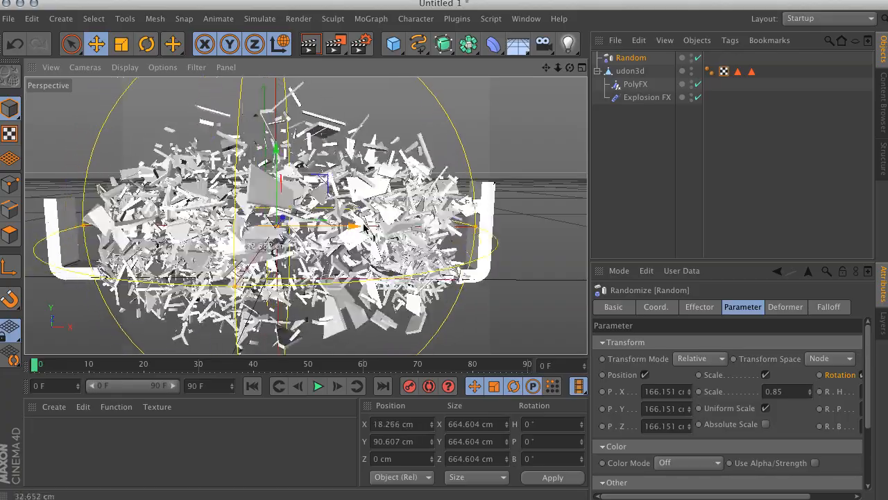